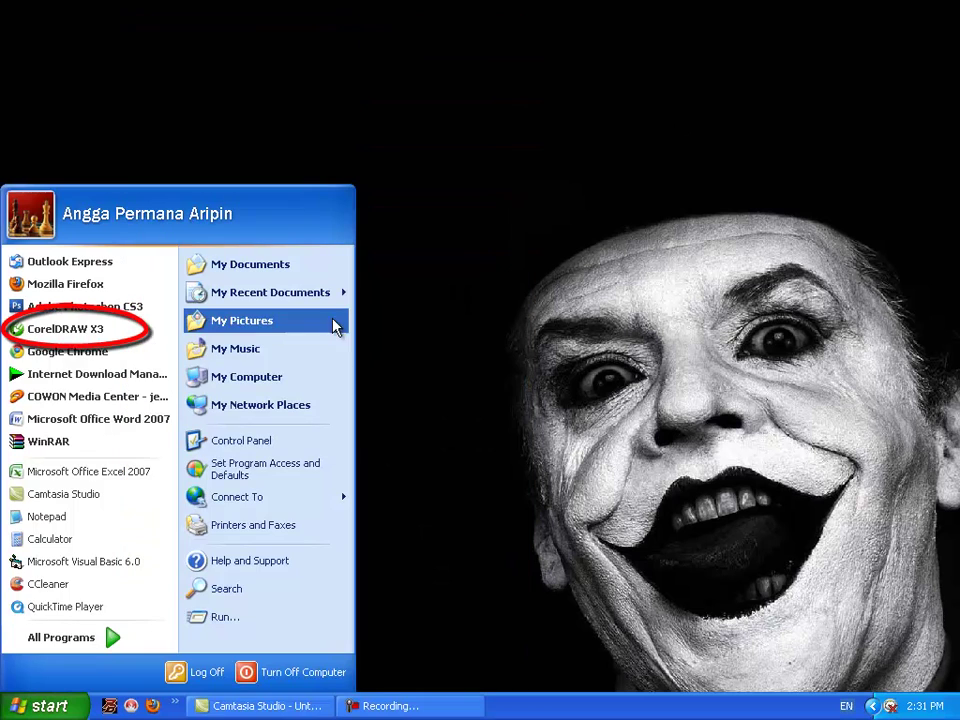
# - Launch CorelDRAW X3 and draw a five-pointed star about 6.3 by 6.0 inches, centred on the page
pyautogui.click(128, 332)
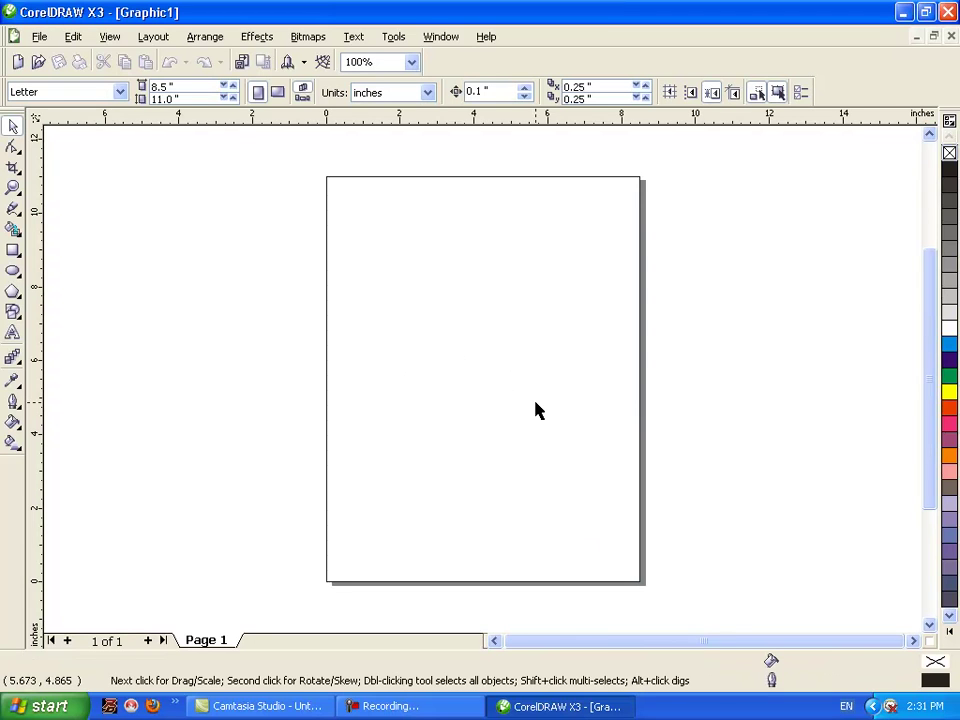
pyautogui.scroll(2, 536, 410)
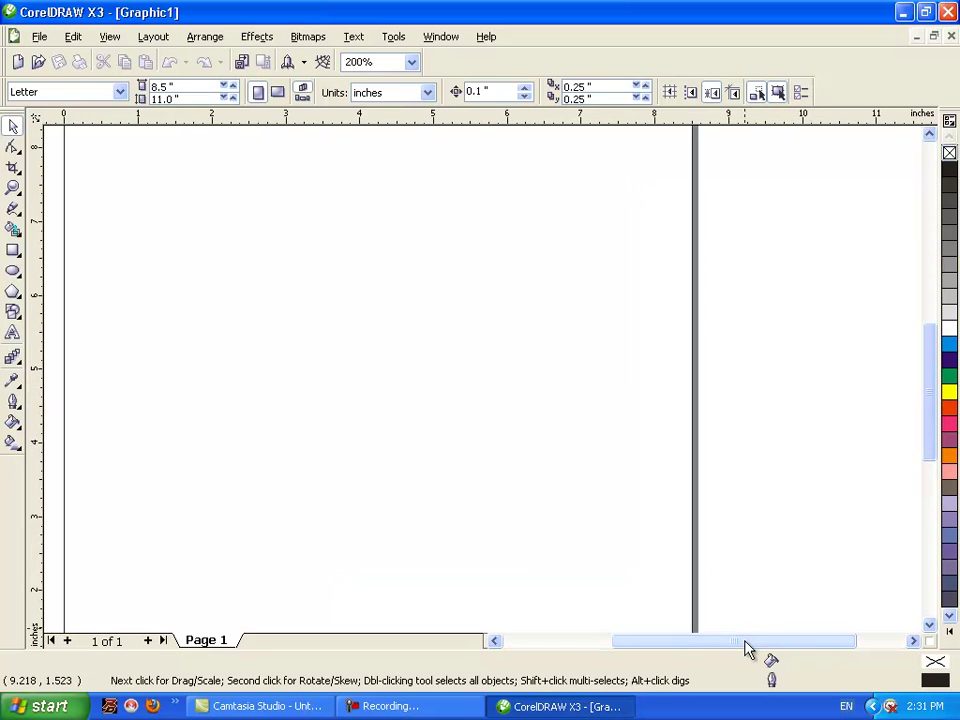
pyautogui.moveTo(746, 647); pyautogui.dragTo(694, 647)
pyautogui.moveTo(929, 449); pyautogui.dragTo(930, 444)
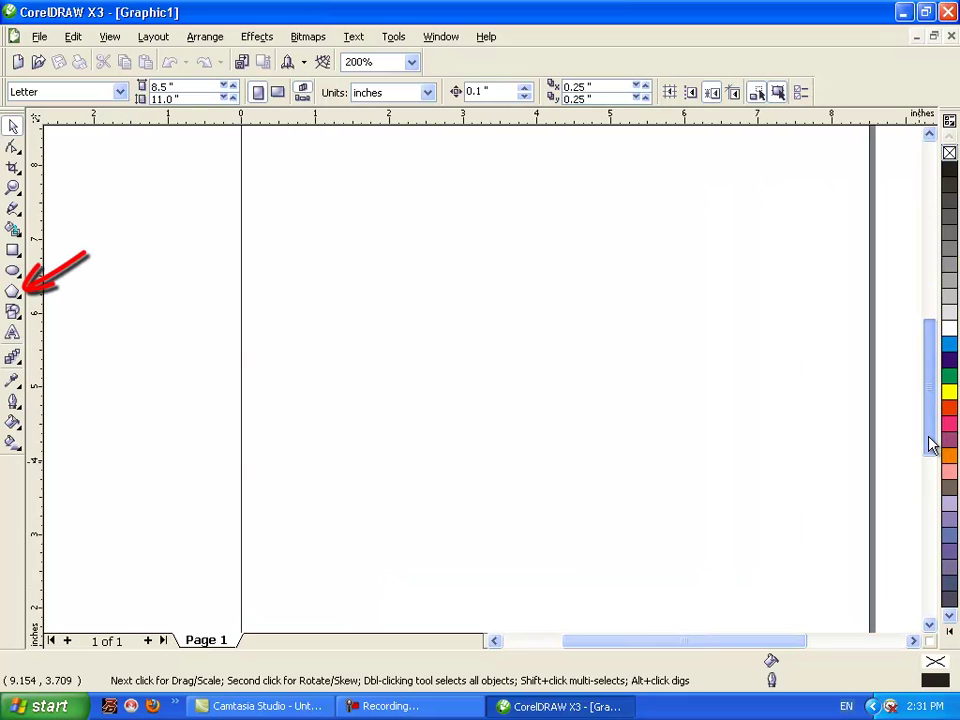
pyautogui.click(12, 293)
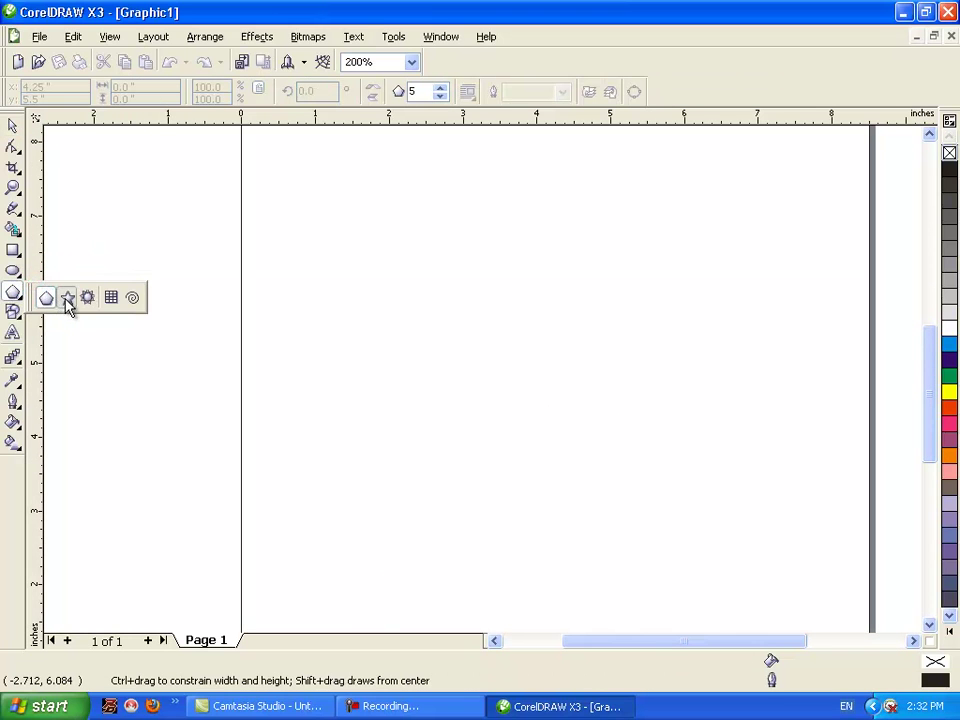
pyautogui.click(67, 298)
pyautogui.moveTo(383, 151)
pyautogui.mouseDown()
pyautogui.moveTo(758, 489)
pyautogui.moveTo(870, 568)
pyautogui.moveTo(866, 575)
pyautogui.mouseUp()
pyautogui.press('p')
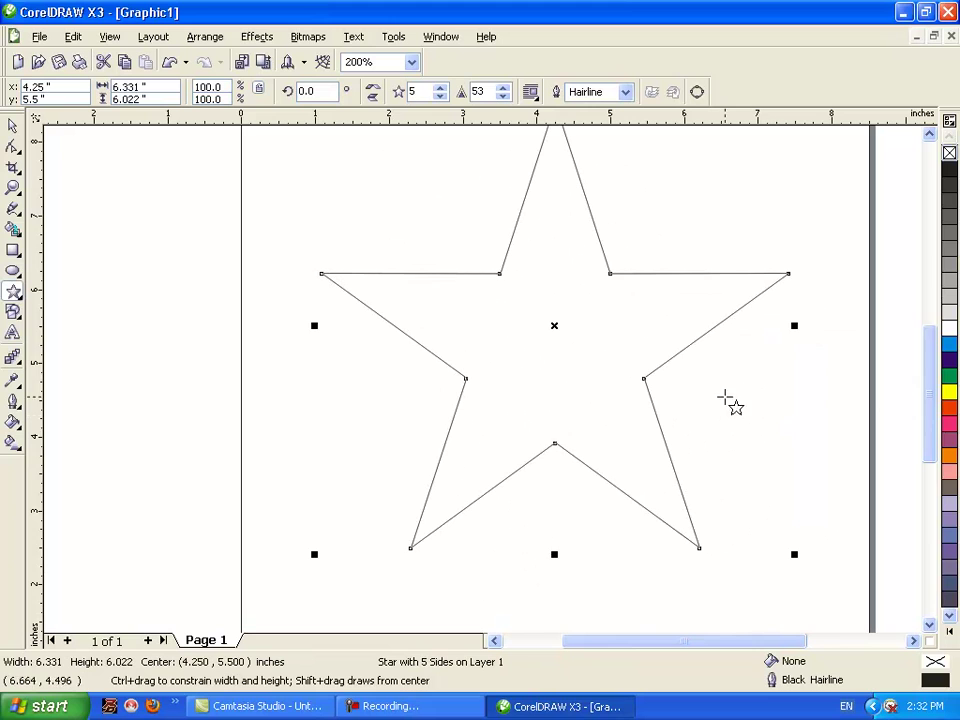
# - Fill the star with yellow and remove its outline
pyautogui.moveTo(936, 392)
pyautogui.mouseDown()
pyautogui.moveTo(945, 380)
pyautogui.moveTo(945, 390)
pyautogui.mouseUp()
pyautogui.click(950, 393)
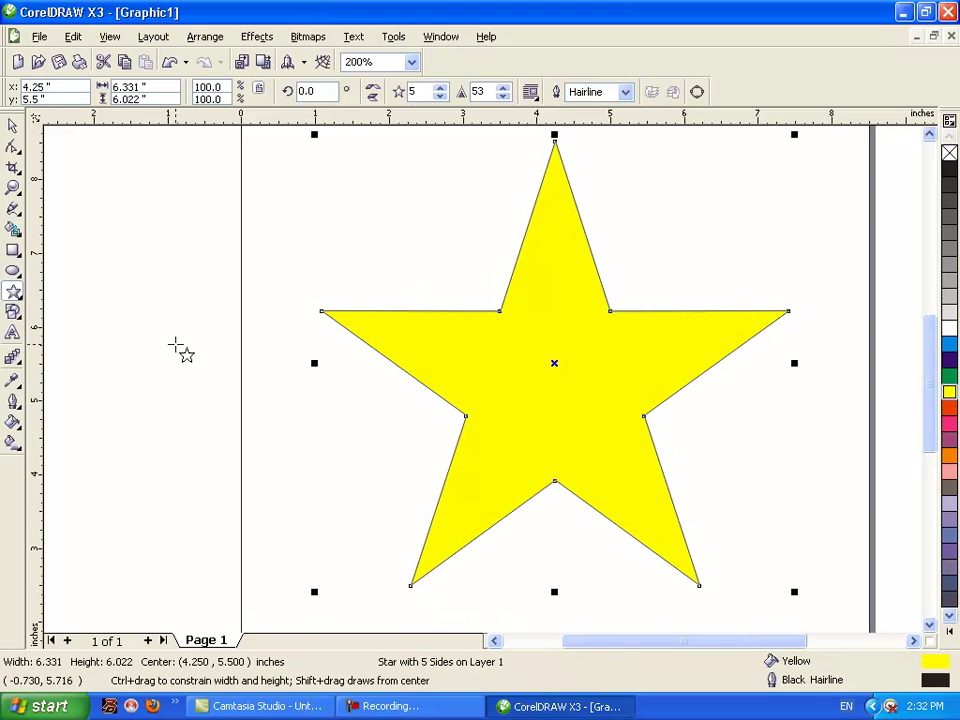
pyautogui.click(14, 403)
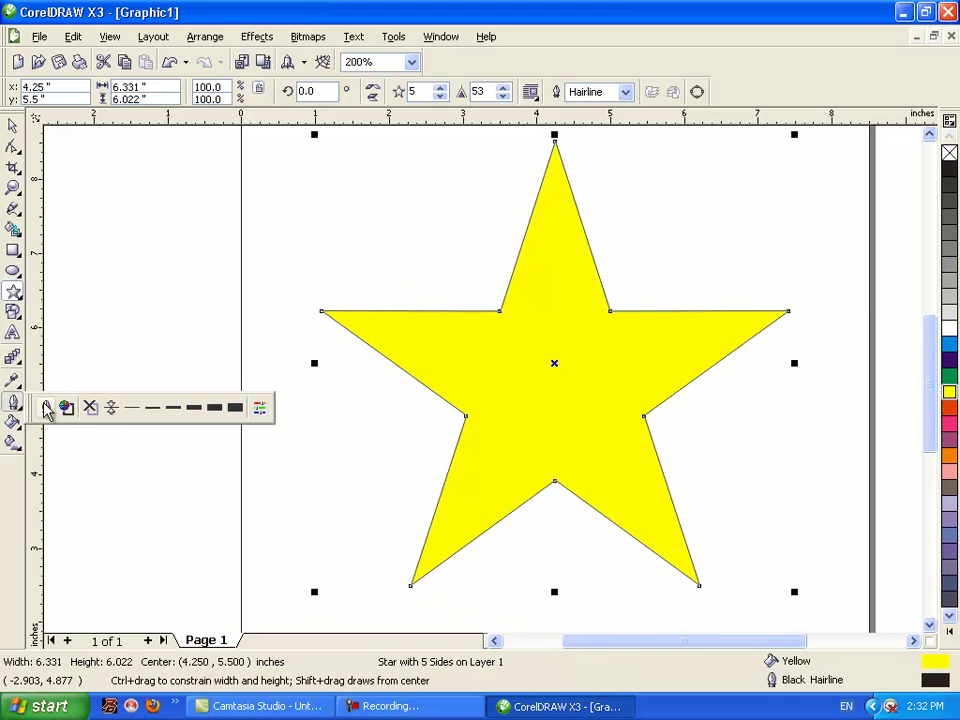
pyautogui.click(90, 410)
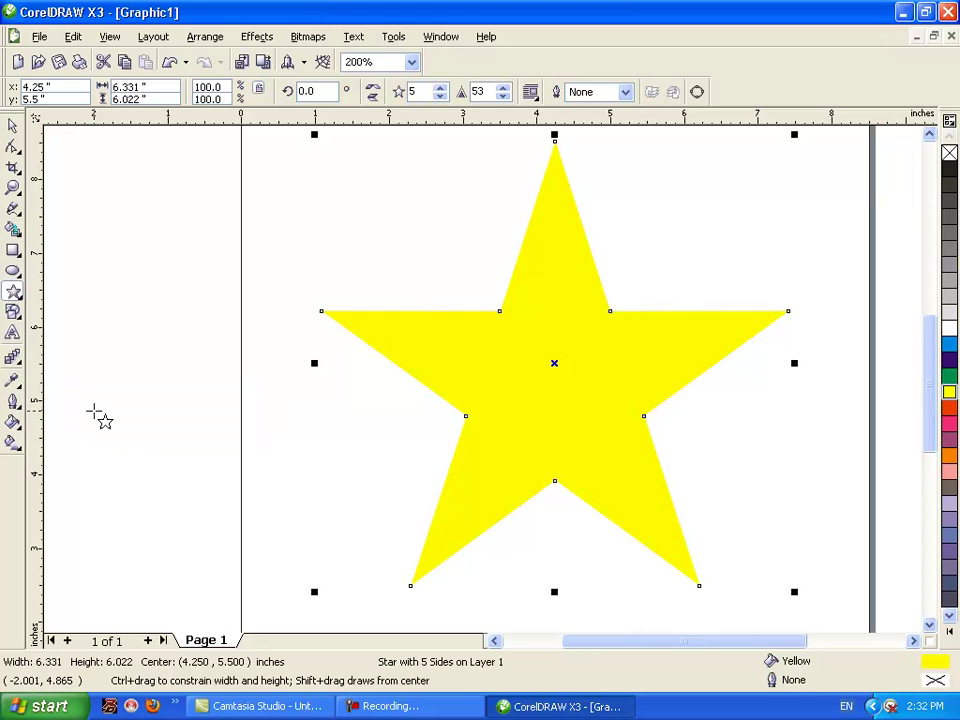
# - Draw a circle about 5.3 inches in diameter over the star and move its centre to about 4.29, 5.24 inches
pyautogui.click(12, 272)
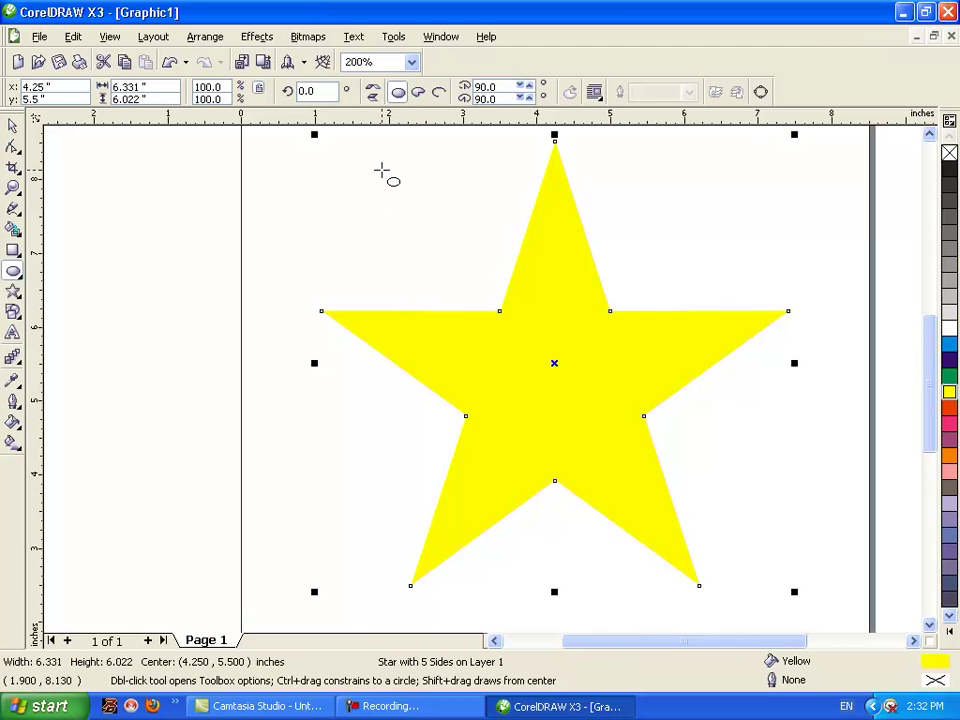
pyautogui.moveTo(360, 157); pyautogui.dragTo(707, 550)
pyautogui.click(12, 125)
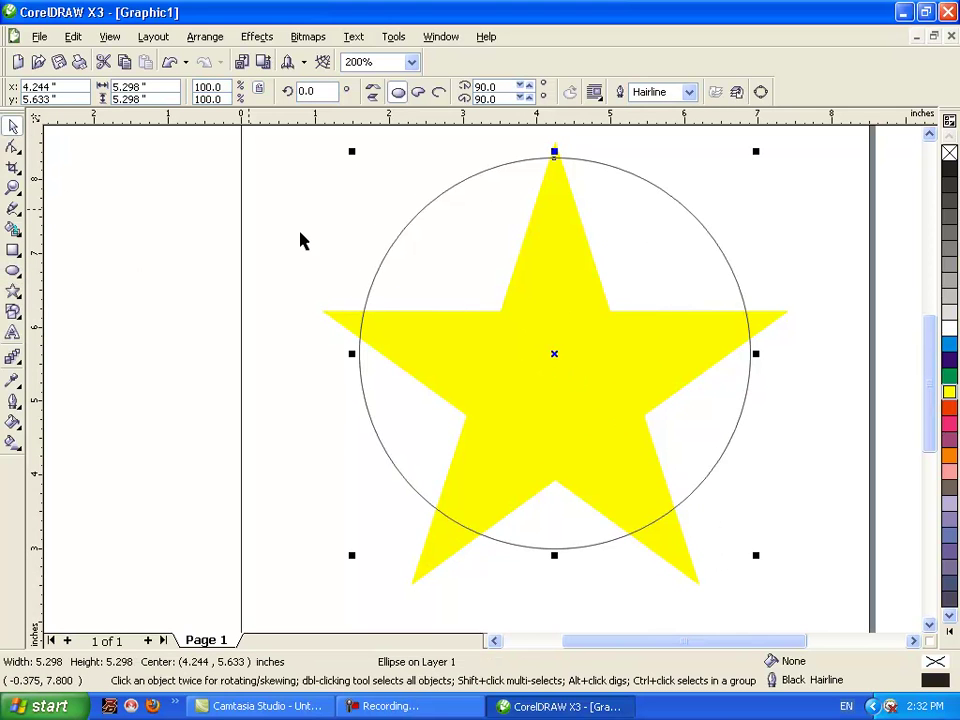
pyautogui.moveTo(538, 281); pyautogui.dragTo(542, 307)
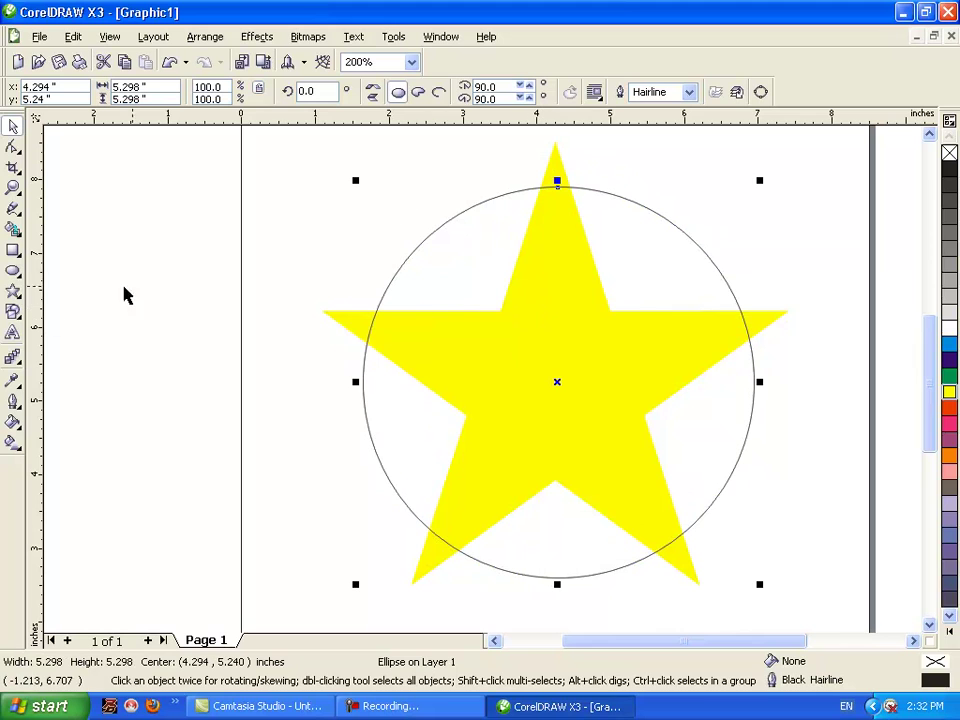
# - Give the circle an 8 pt outline and a red fill
pyautogui.click(19, 408)
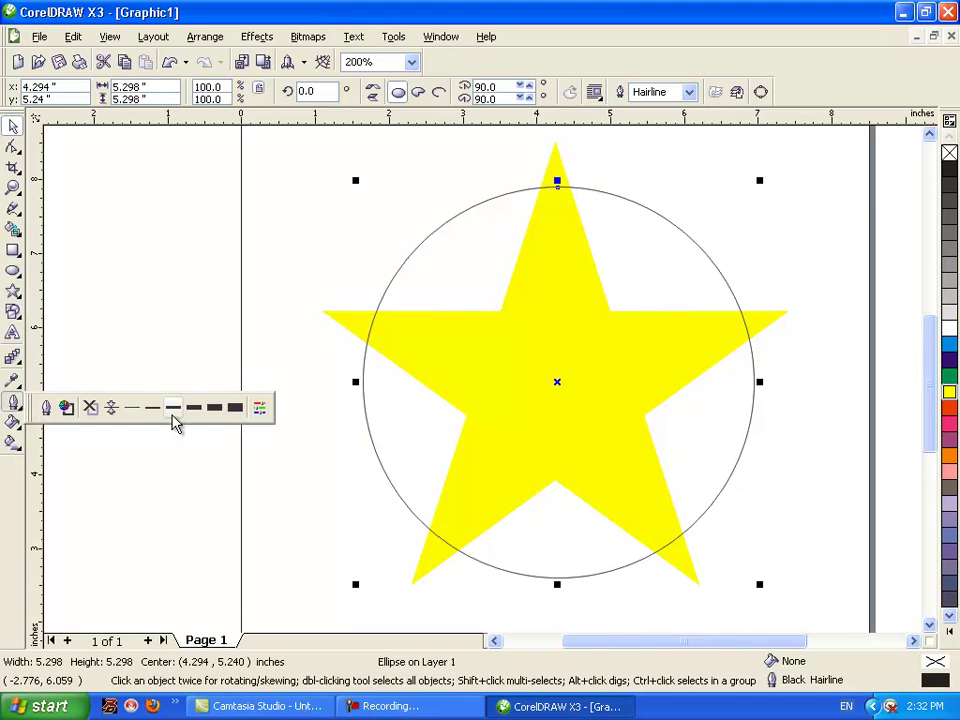
pyautogui.click(199, 409)
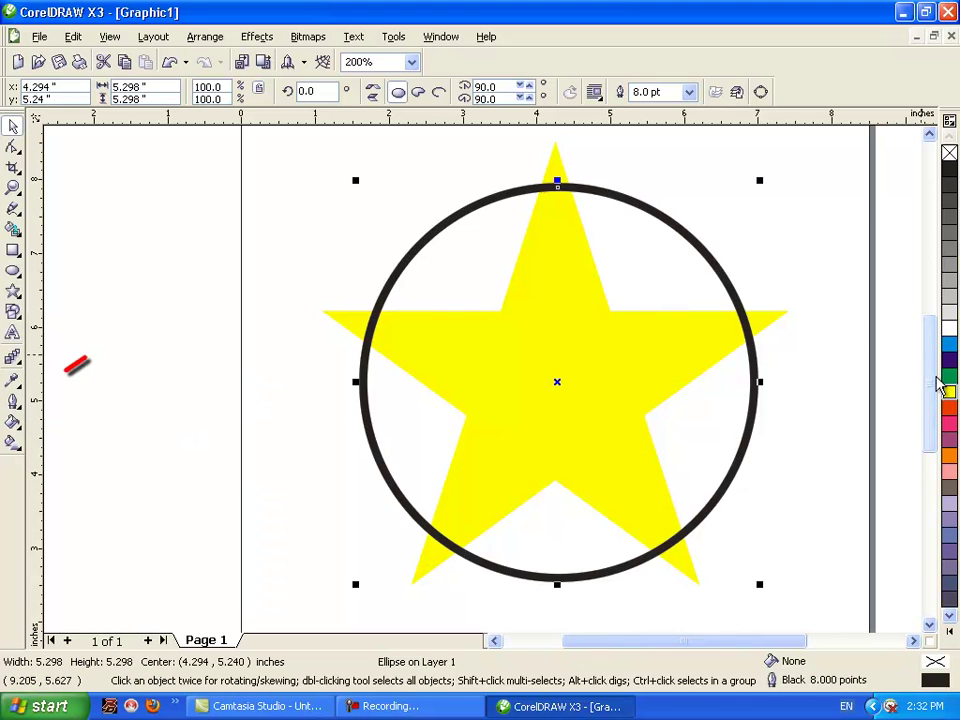
pyautogui.click(948, 406)
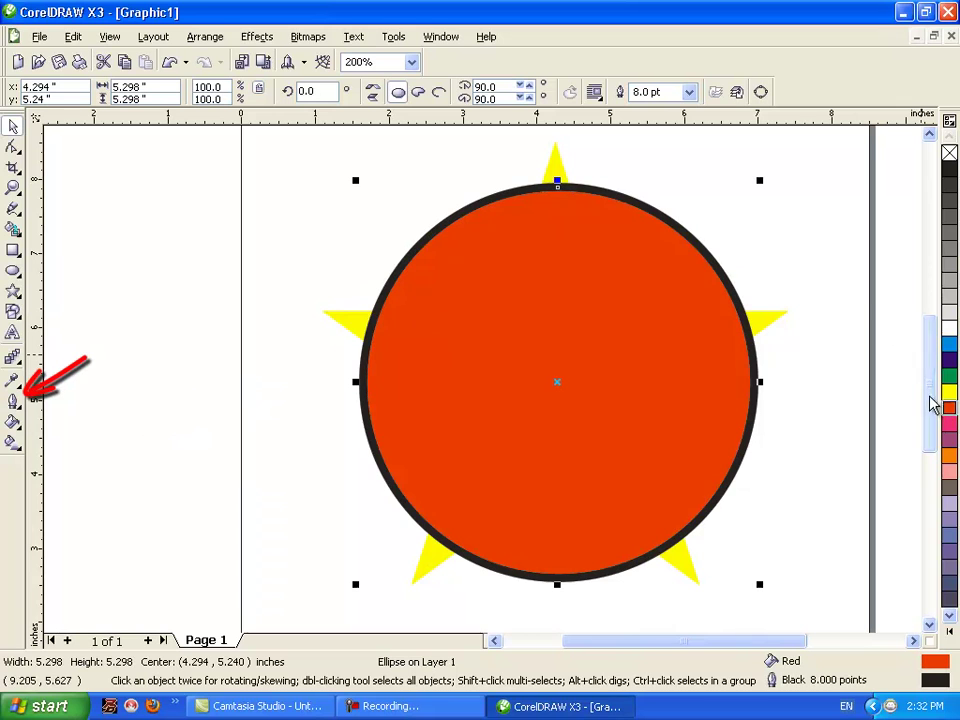
# - Set the circle's outline colour to PANTONE Hexachrome Yellow from the PANTONE solid coated palette
pyautogui.click(14, 402)
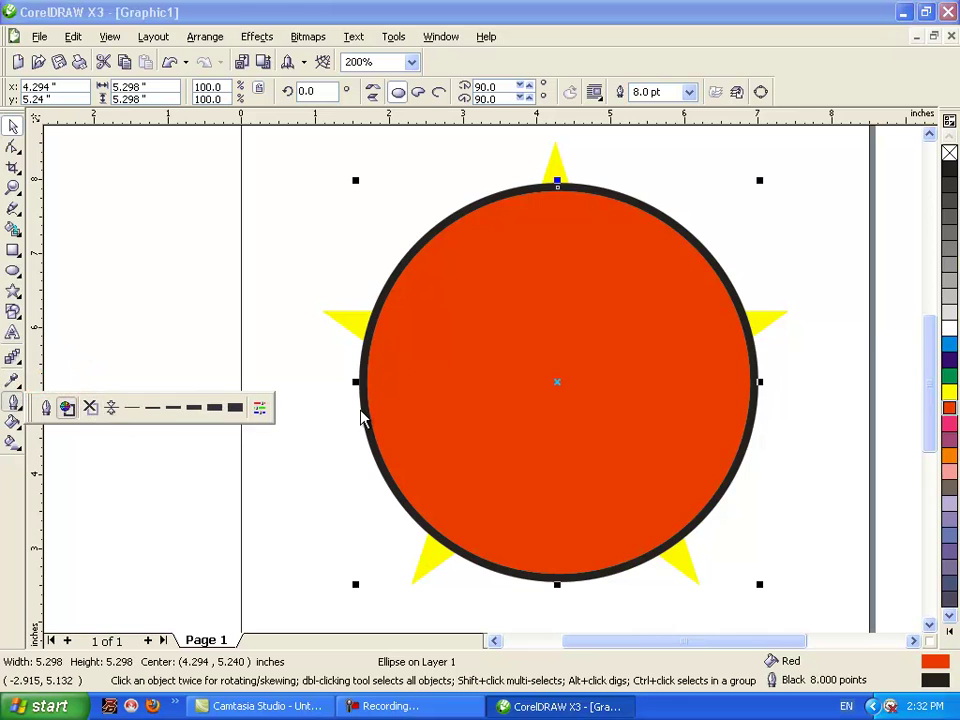
pyautogui.hotkey('shift', 'F12')
pyautogui.click(569, 381)
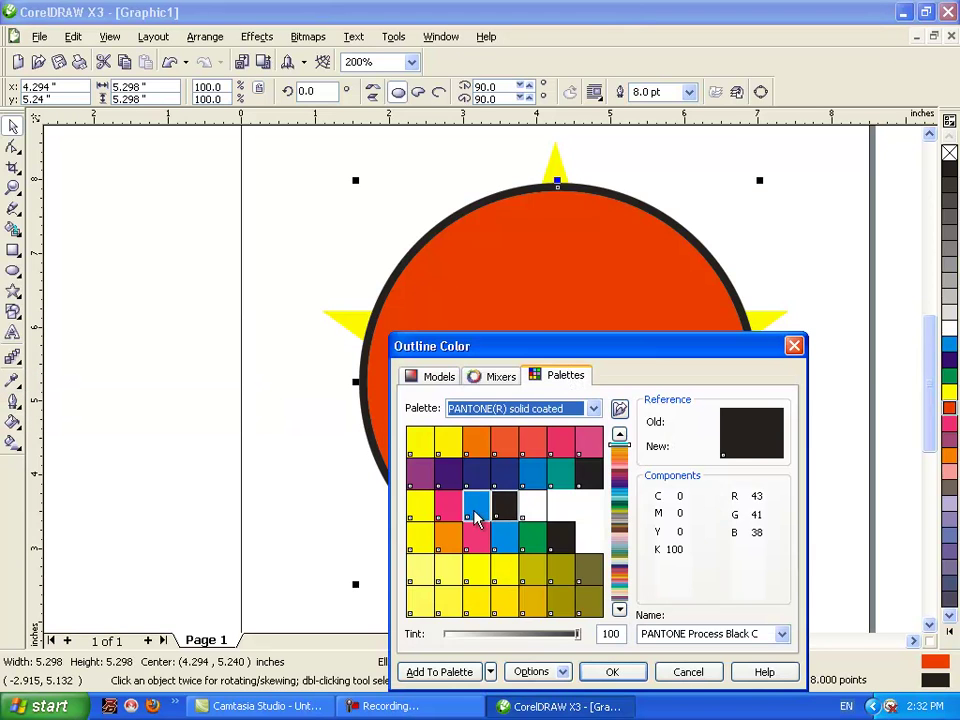
pyautogui.click(417, 540)
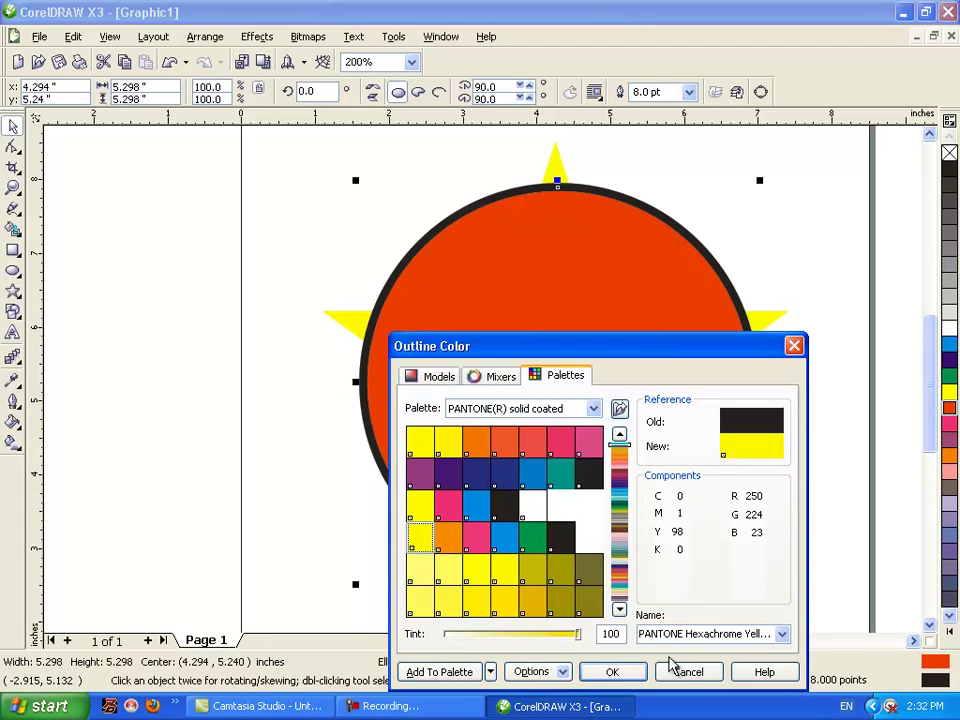
pyautogui.click(634, 671)
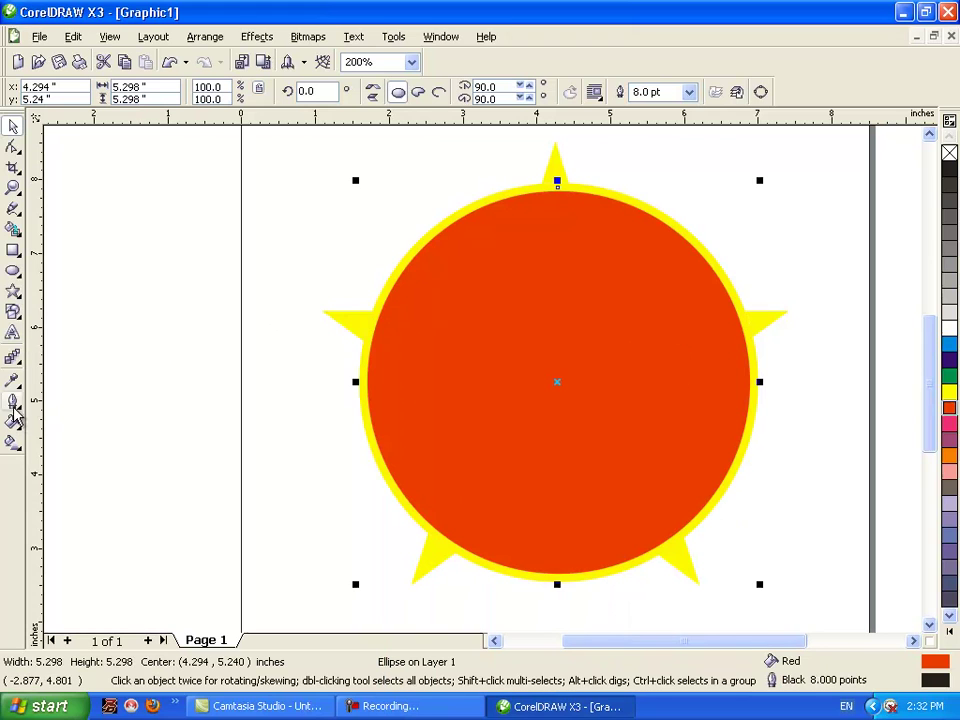
# - Draw a second circle about 4.2 inches in diameter inside the red one and move its centre to 4.25, 5.2 inches
pyautogui.click(14, 272)
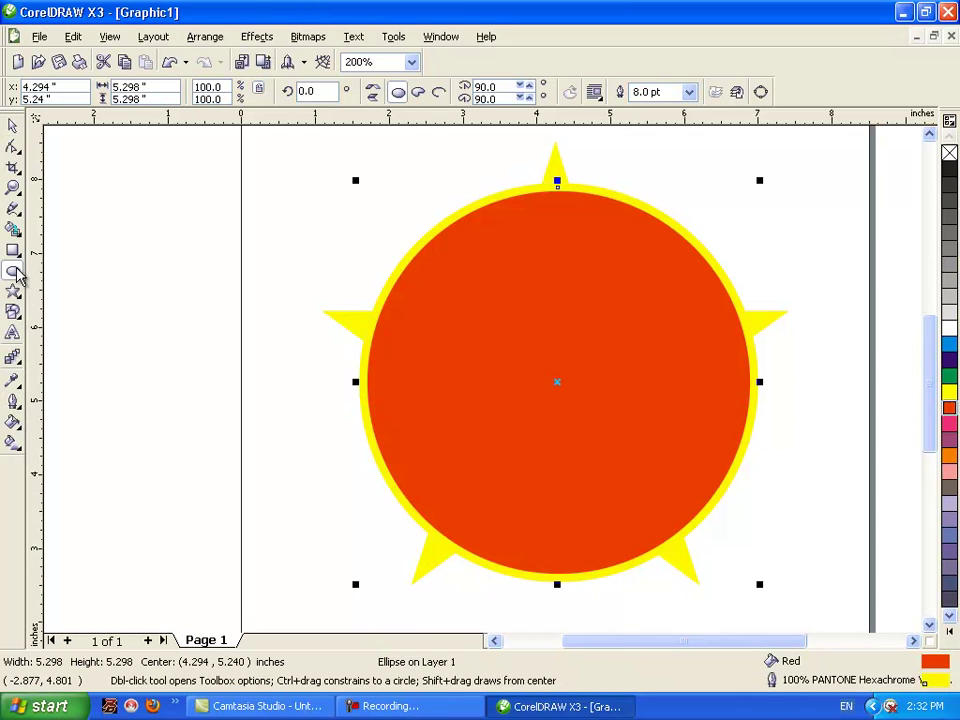
pyautogui.moveTo(372, 217); pyautogui.dragTo(681, 378)
pyautogui.click(14, 126)
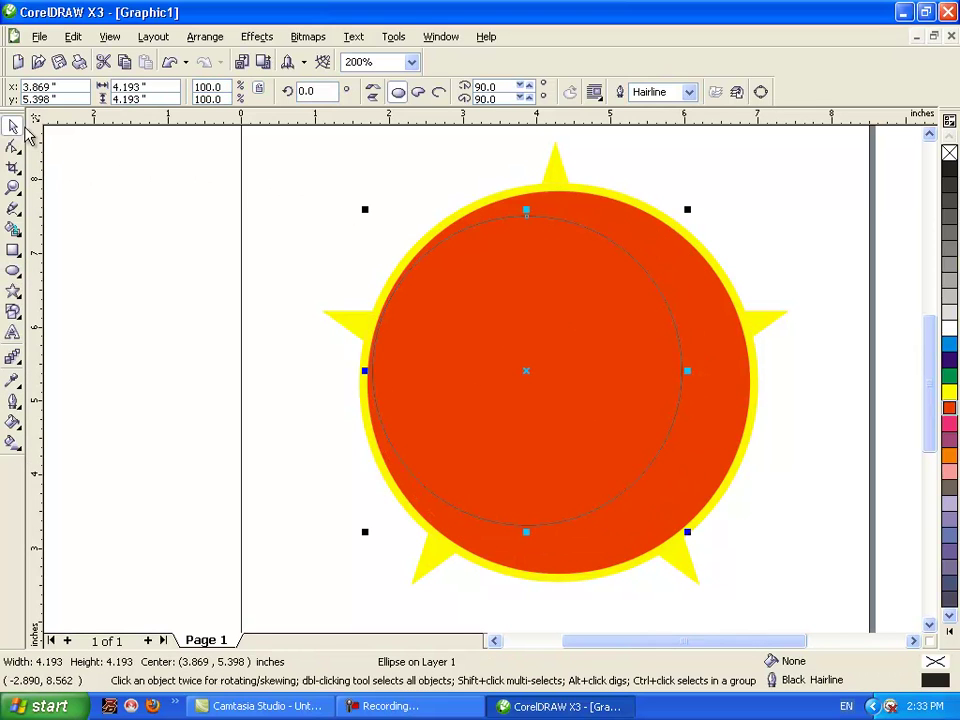
pyautogui.moveTo(539, 320); pyautogui.dragTo(588, 334)
pyautogui.press('Down')
pyautogui.press('Down')
pyautogui.press('Down')
pyautogui.press('Down')
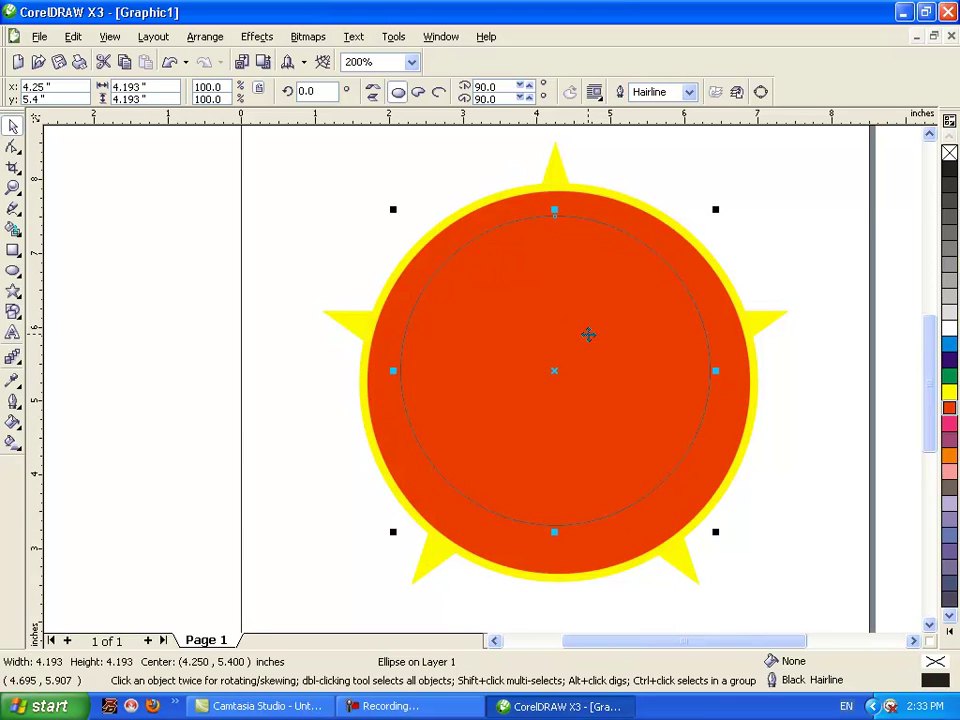
pyautogui.press('Up')
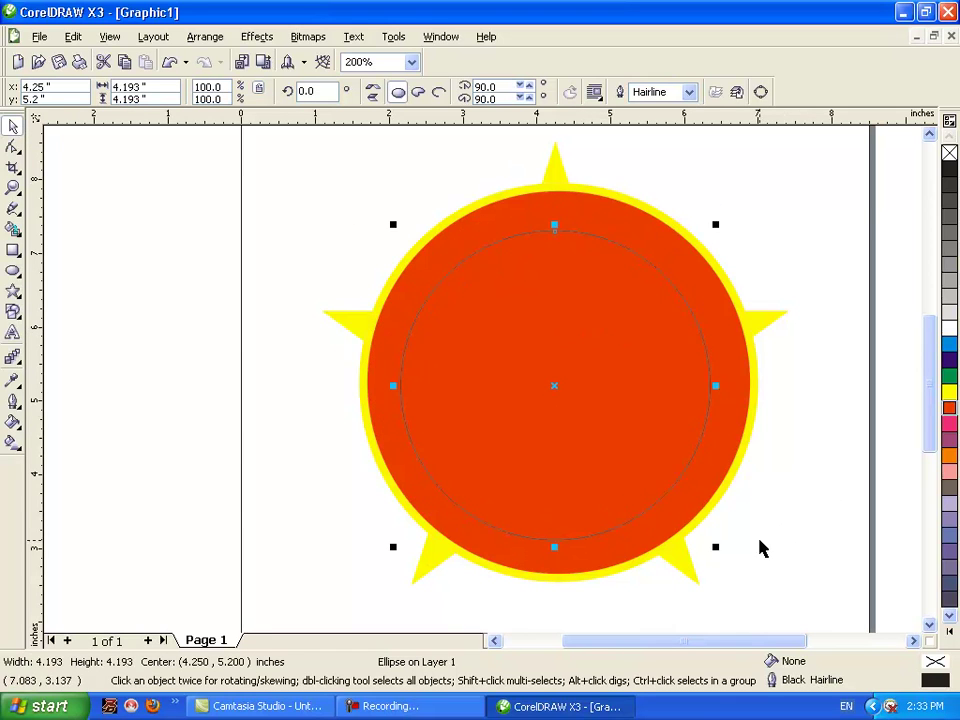
# - Scale the inner circle down to about 3.9 inches and position its centre at 4.25, 5.2 inches
pyautogui.moveTo(717, 548); pyautogui.dragTo(707, 515)
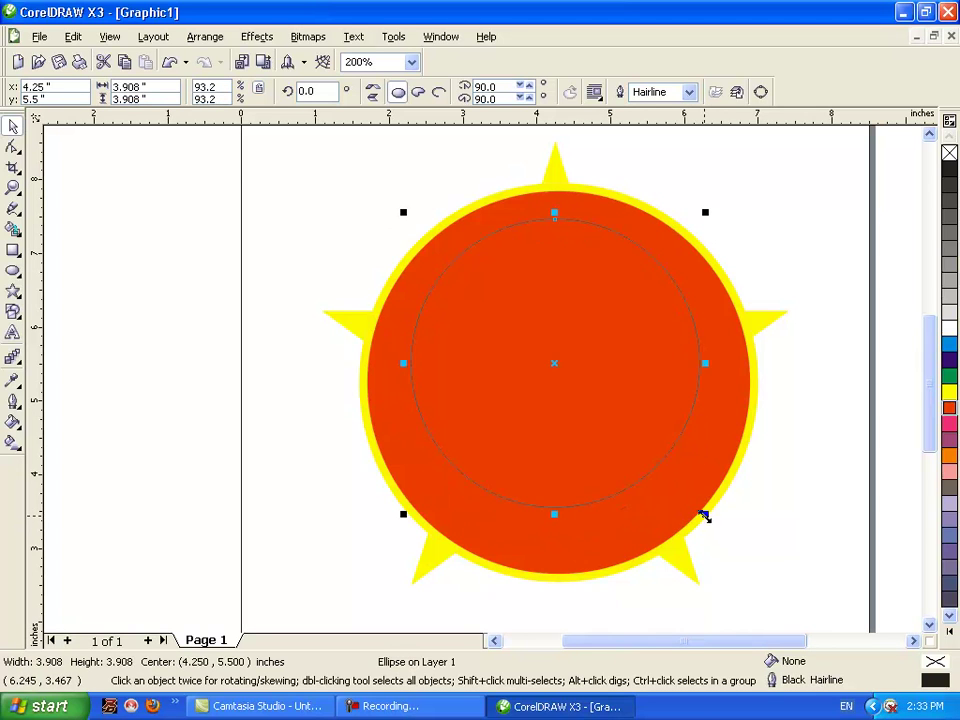
pyautogui.press('Left')
pyautogui.press('Down')
pyautogui.press('Down')
pyautogui.press('Up')
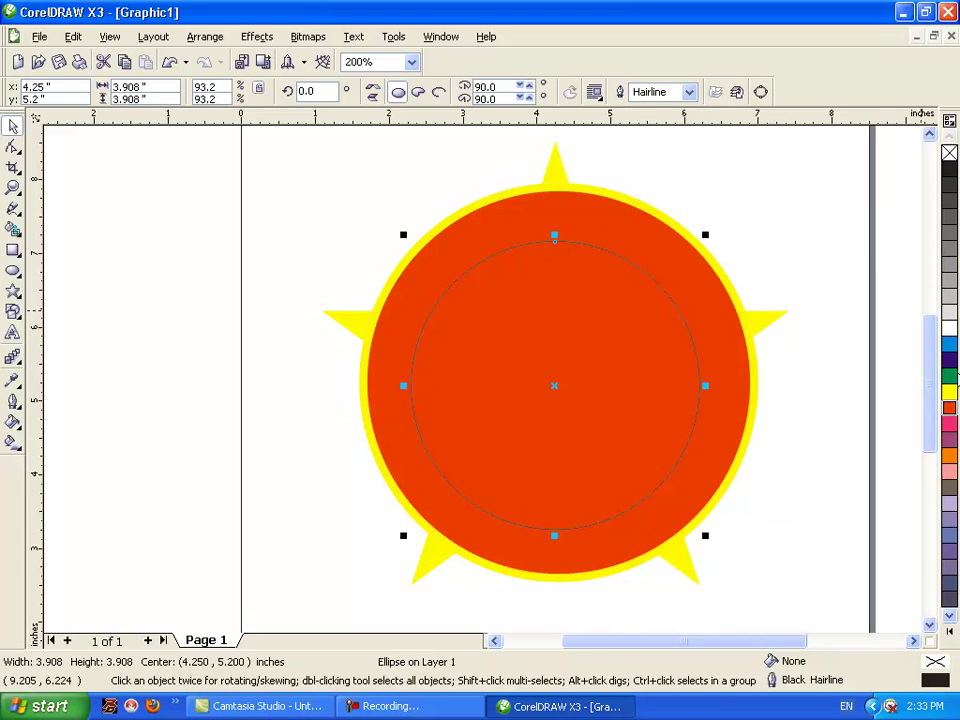
# - Fill the inner circle with yellow and remove its outline
pyautogui.click(950, 392)
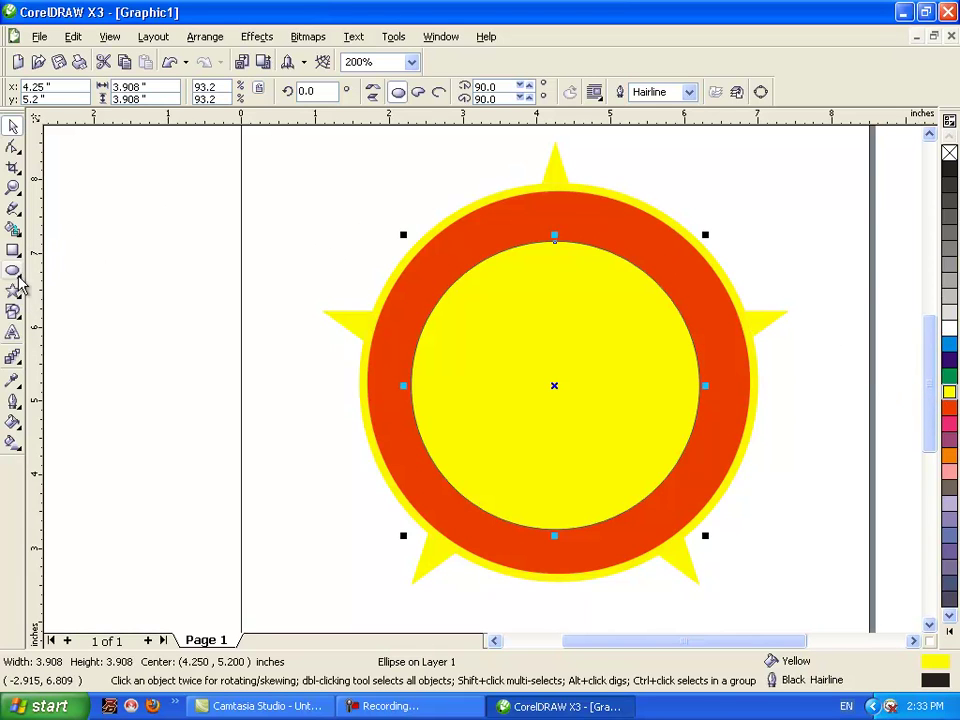
pyautogui.click(12, 402)
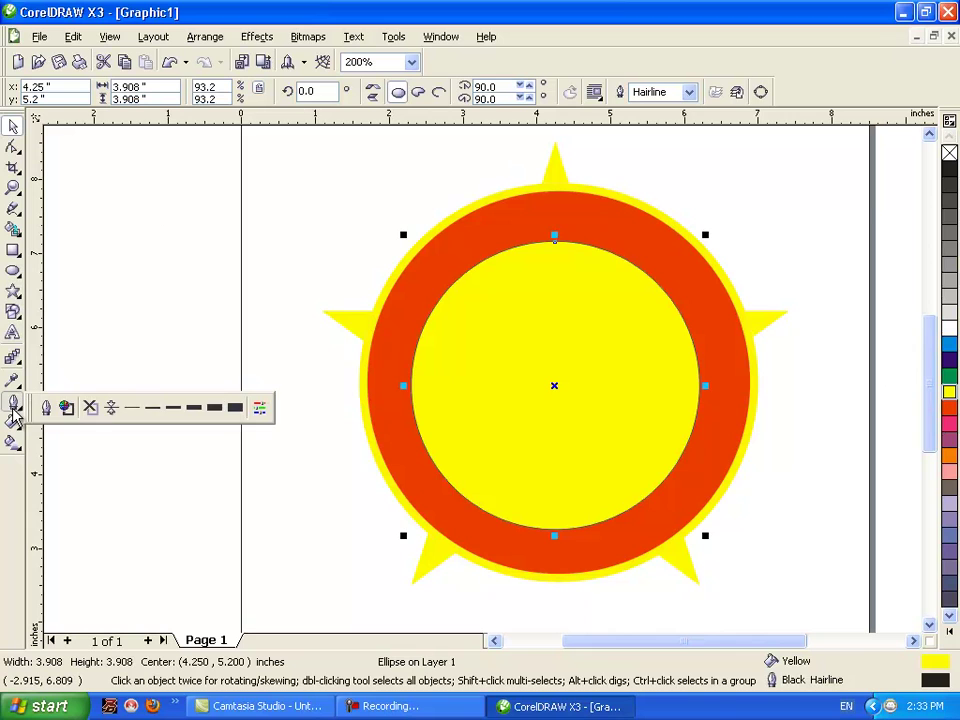
pyautogui.click(98, 407)
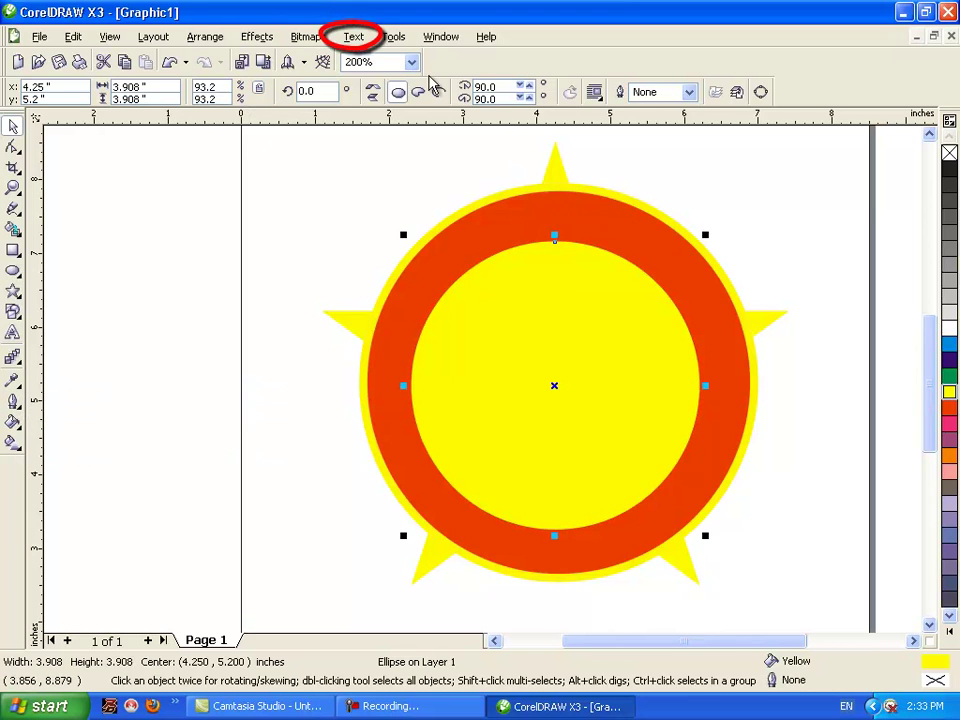
# - Fit the text "TECHNICAL COMPUTER FUTSAL" to the inner circle's path with a 0.15 inch distance from the path
pyautogui.click(358, 37)
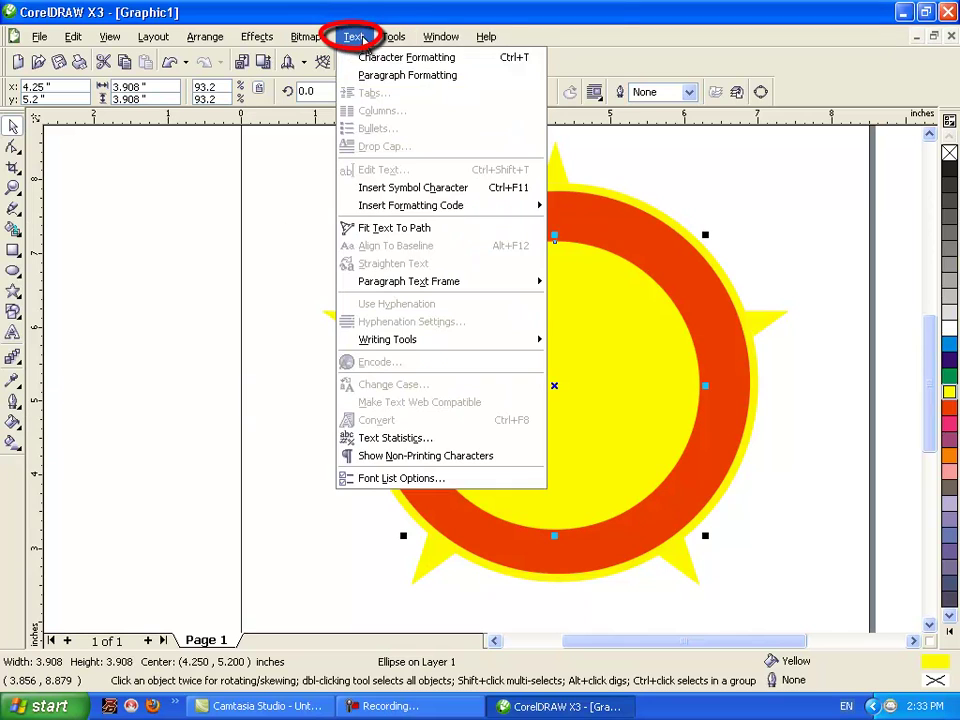
pyautogui.click(400, 229)
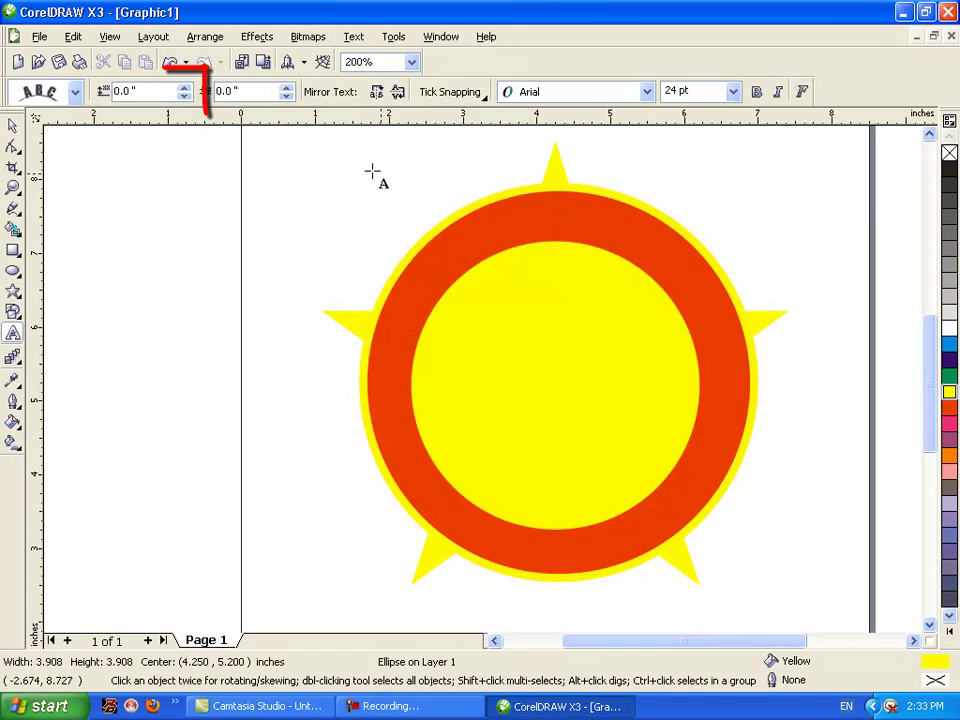
pyautogui.click(185, 89)
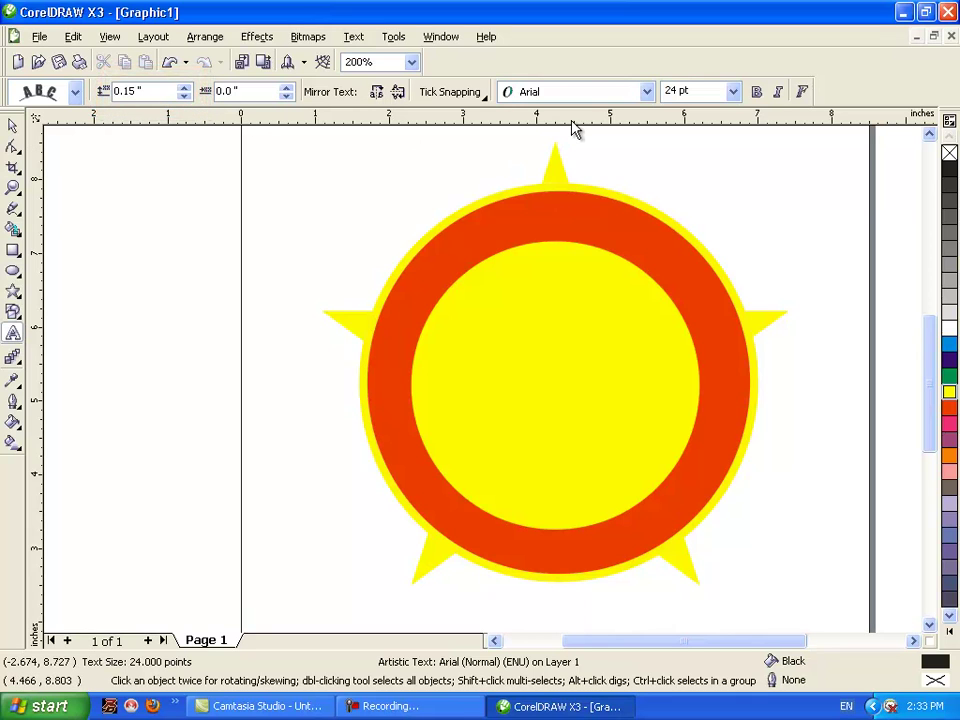
pyautogui.write('CHNIC')
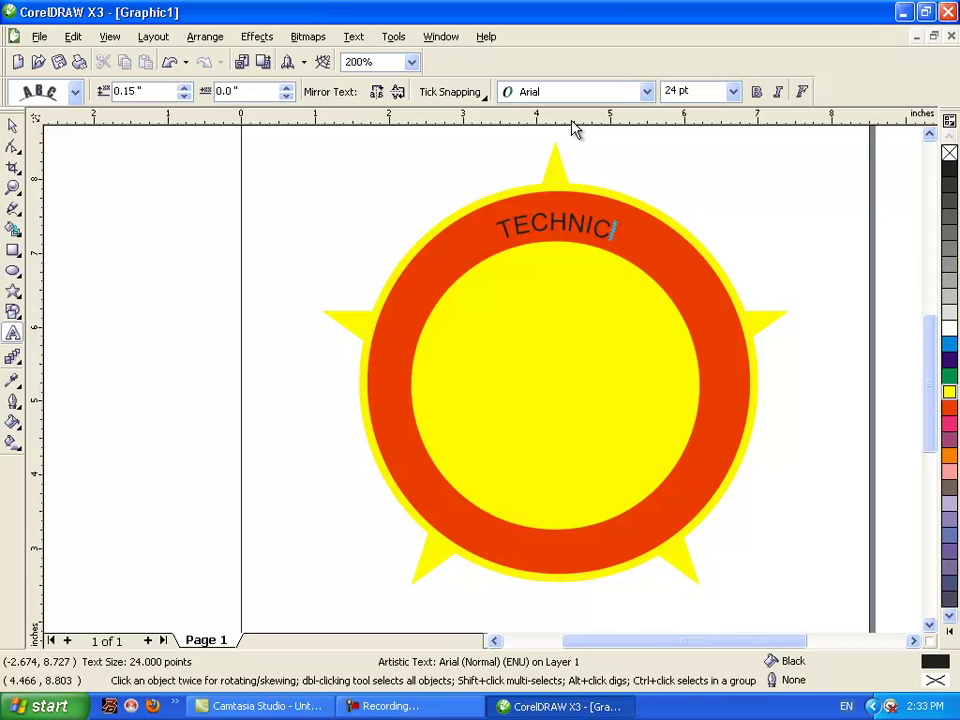
pyautogui.write('AL COMPUTER')
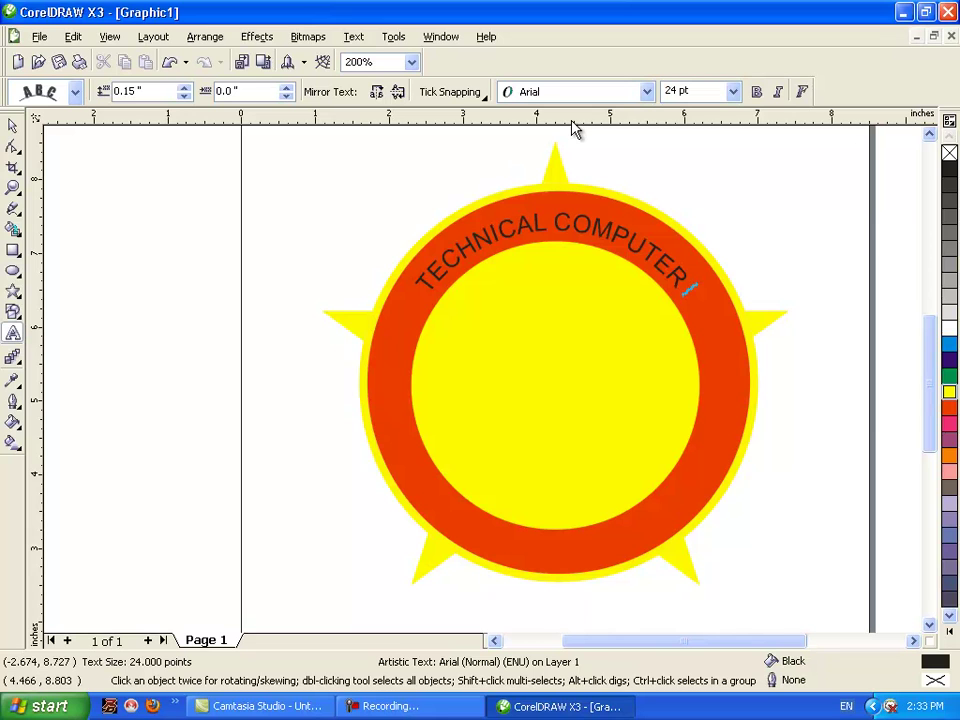
pyautogui.write(' FUTSAL')
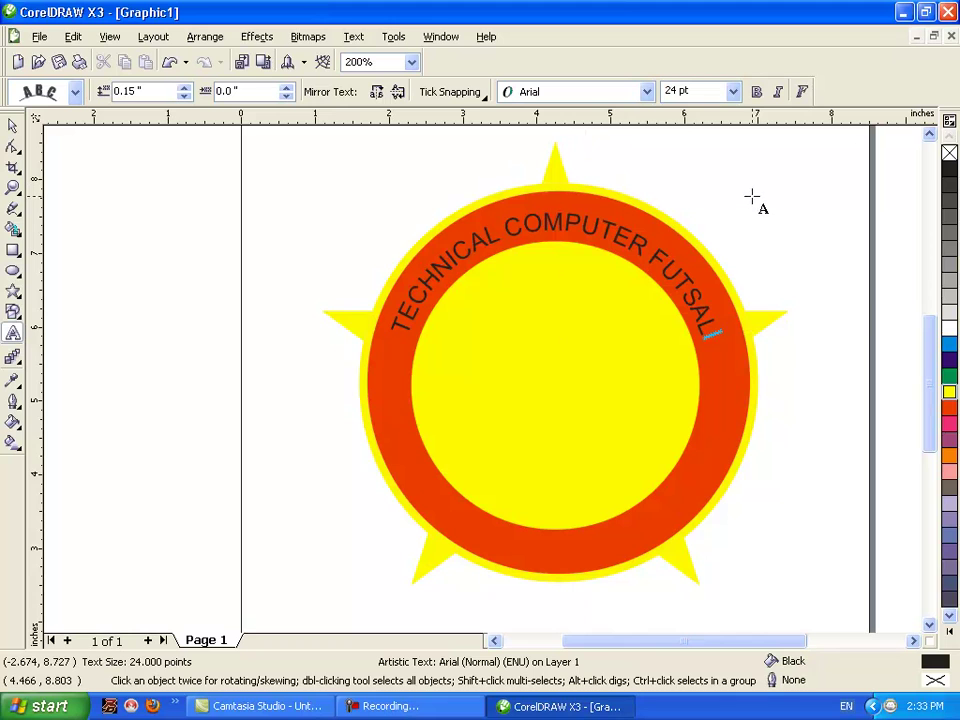
pyautogui.press('Escape')
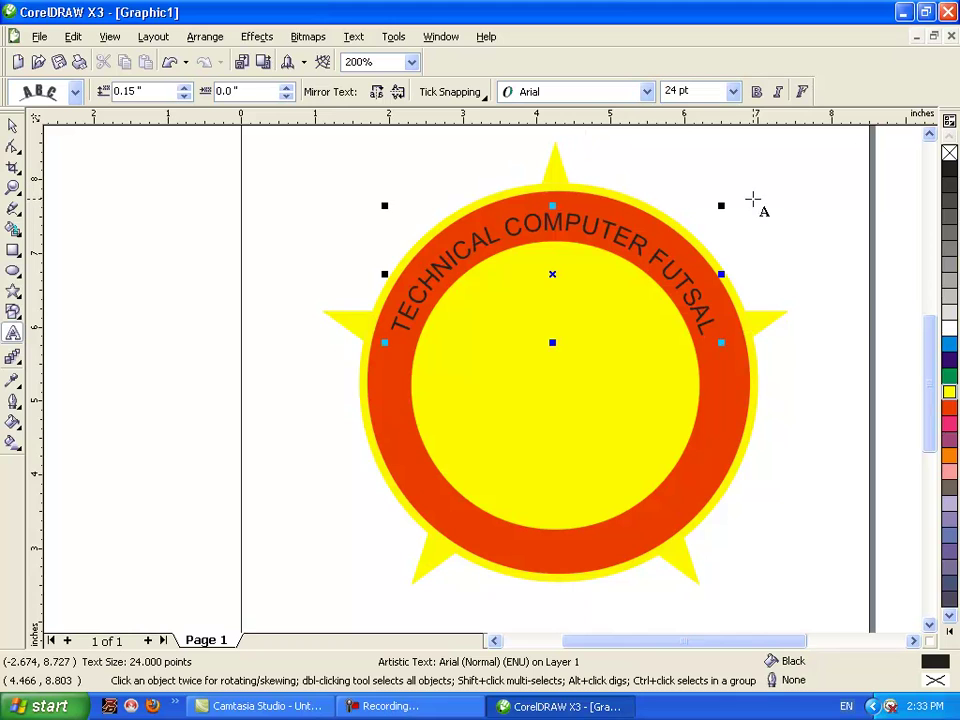
# - Change the font of the curved text "TECHNICAL COMPUTER FUTSAL" to Arno Pro Smbd SmText SemiBold
pyautogui.moveTo(718, 333); pyautogui.dragTo(303, 241)
pyautogui.click(651, 90)
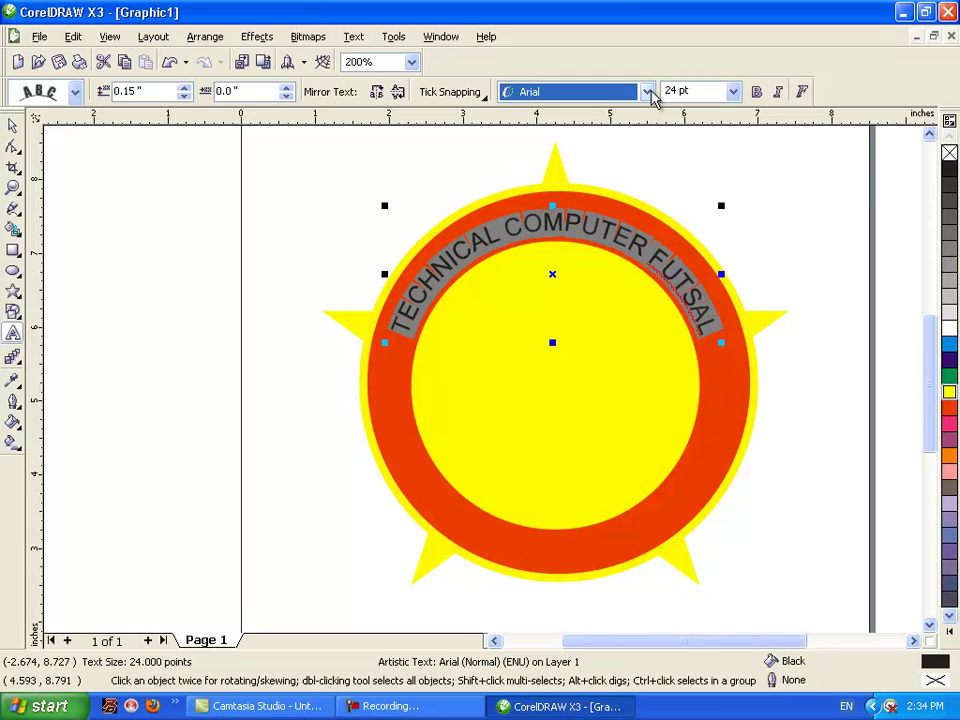
pyautogui.click(651, 92)
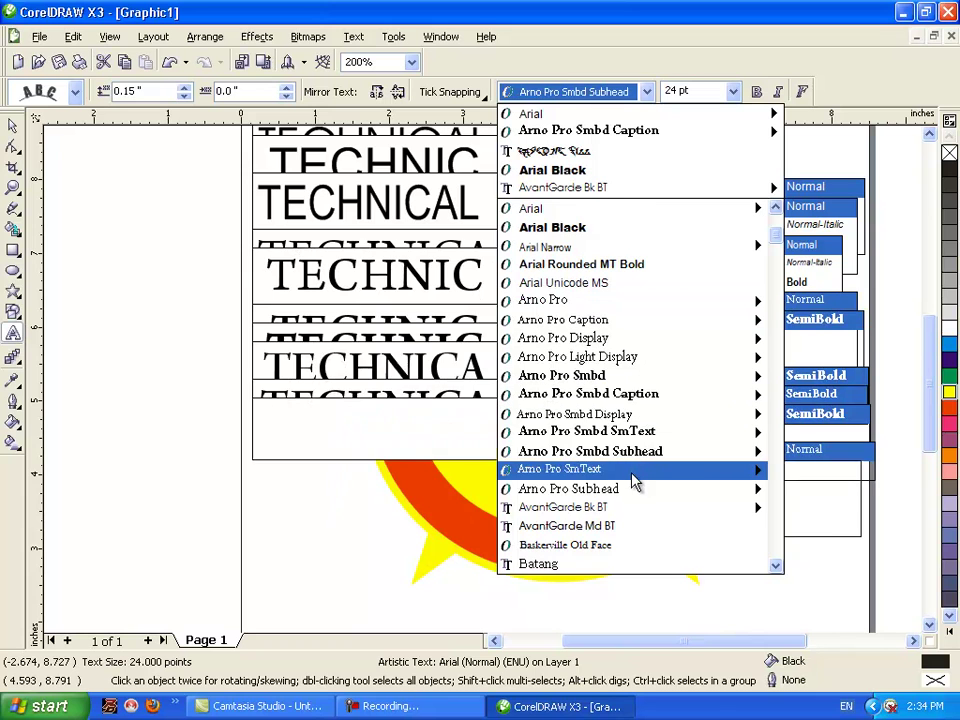
pyautogui.scroll(-1, 637, 488)
pyautogui.scroll(-2, 636, 490)
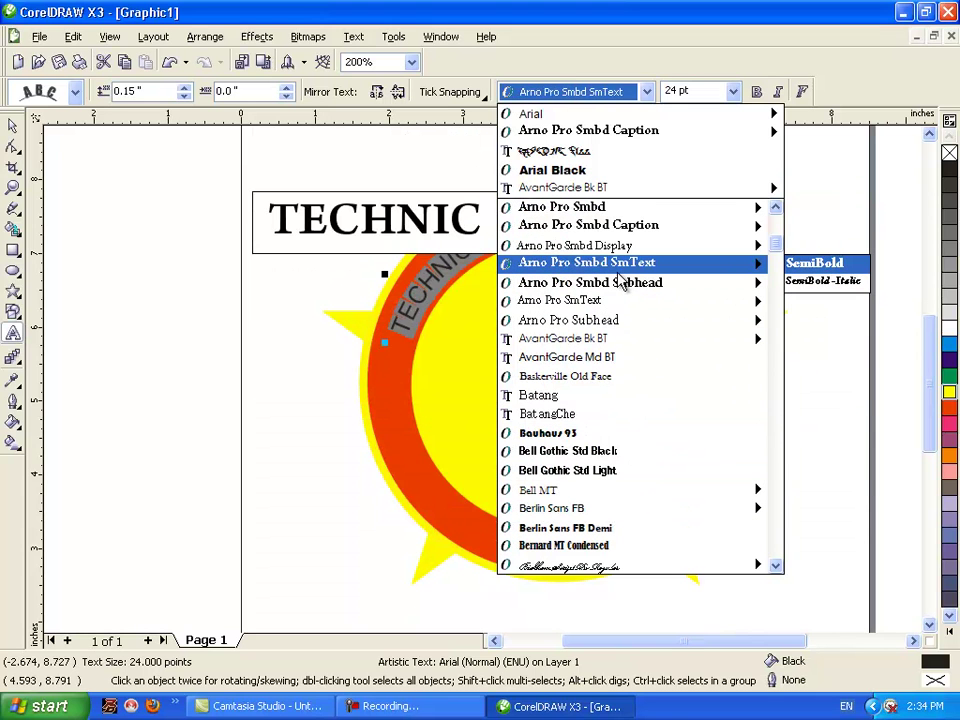
pyautogui.click(802, 266)
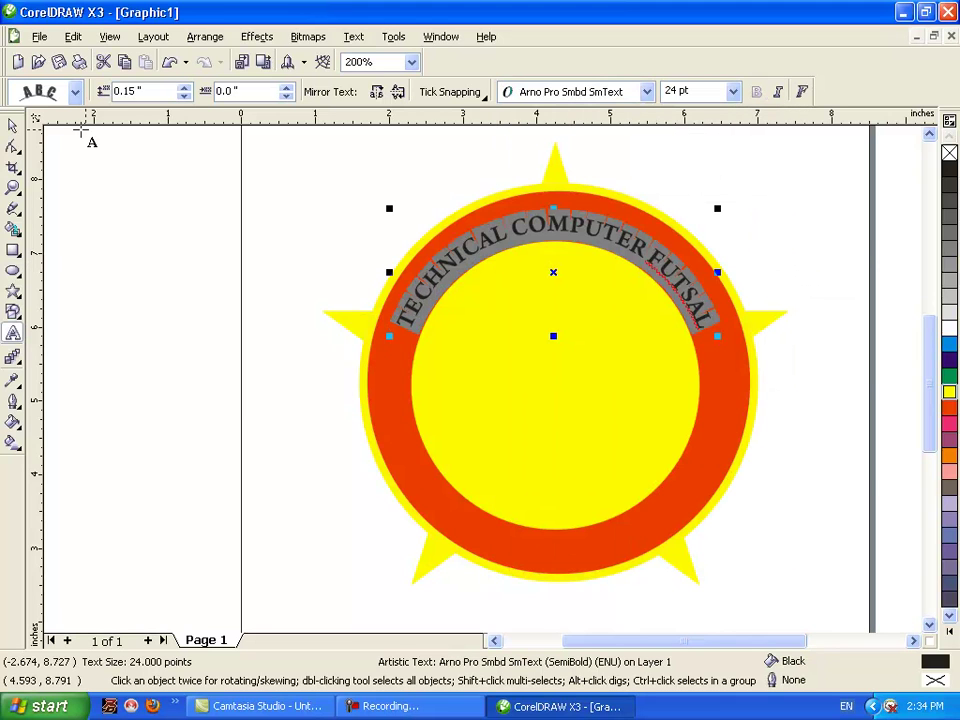
# - Set the curved text's distance from the path to 0.2 inch and fill the text with white
pyautogui.click(13, 125)
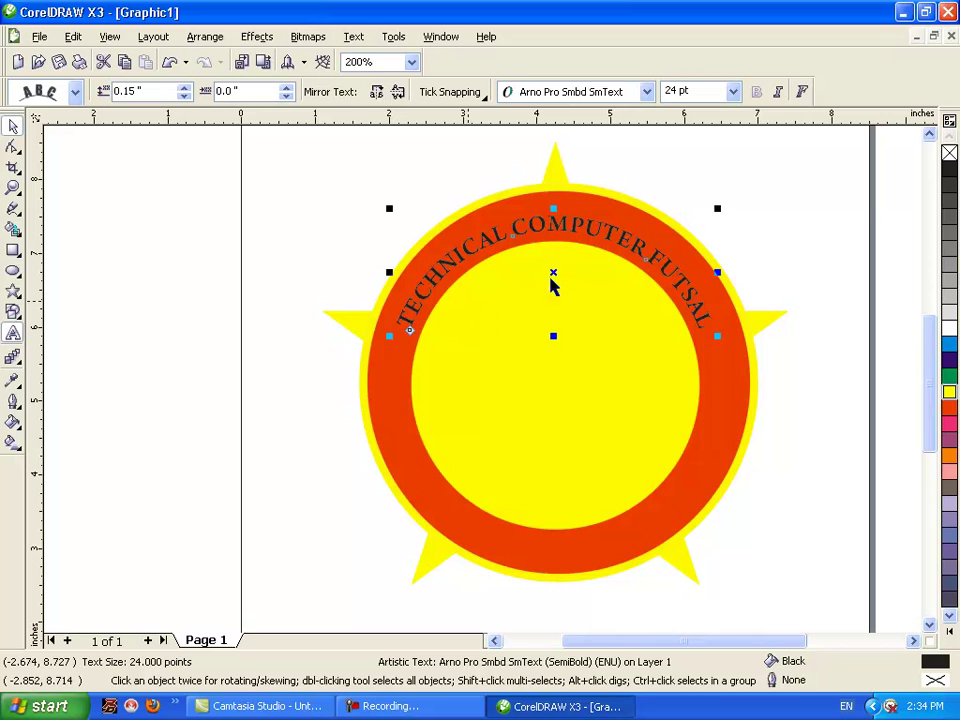
pyautogui.click(183, 88)
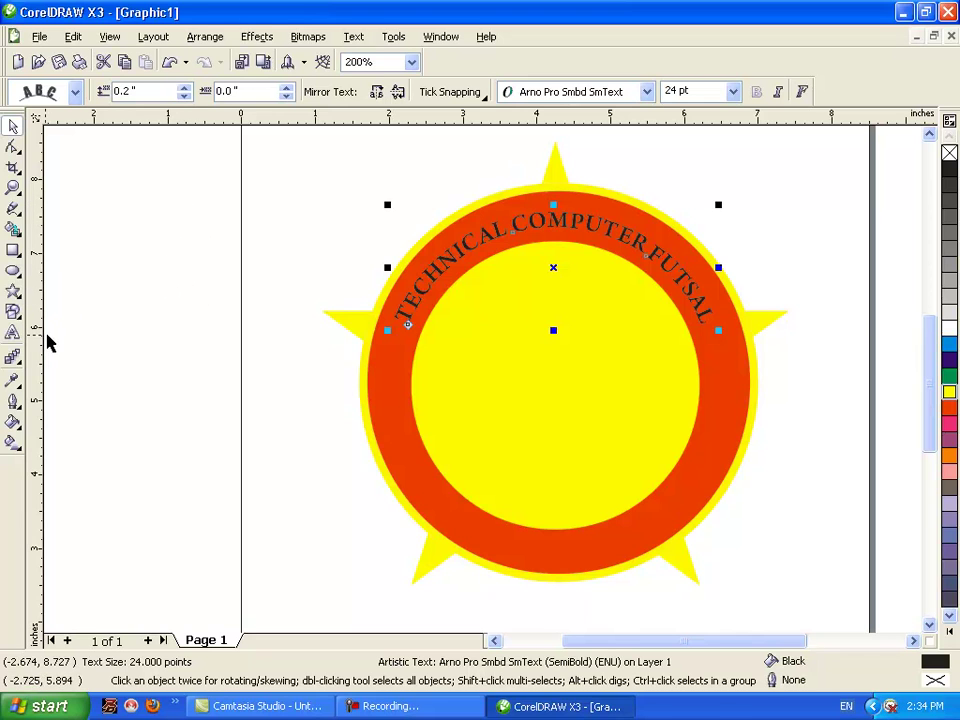
pyautogui.click(947, 330)
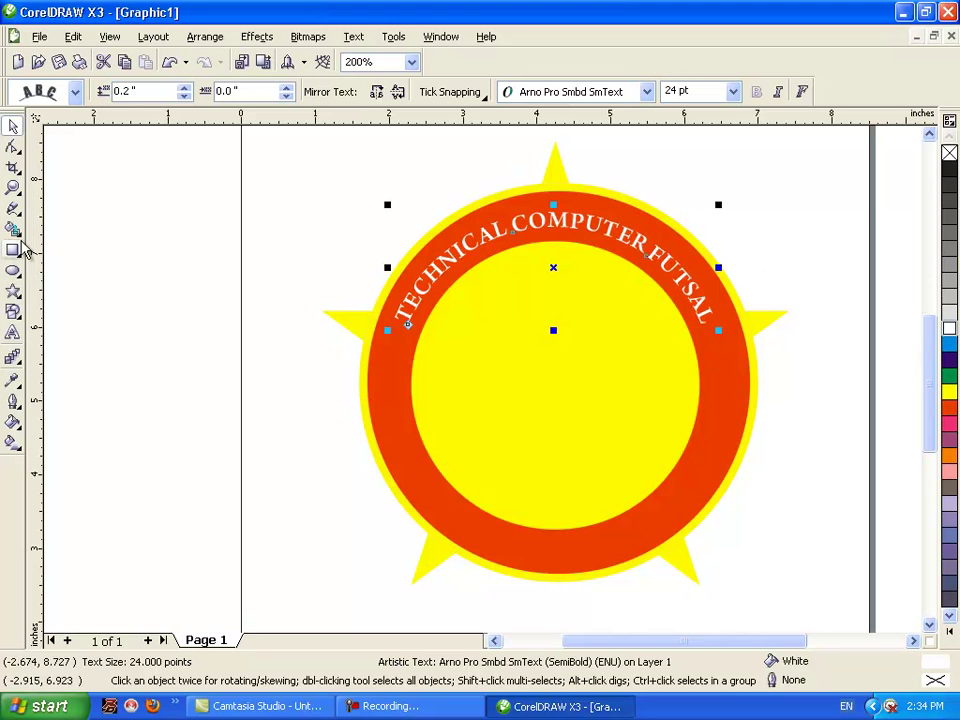
# - Draw a five-pointed star about 0.42 inches wide on the red ring below the text's start, centred at about 2.02, 5.555 inches
pyautogui.click(18, 289)
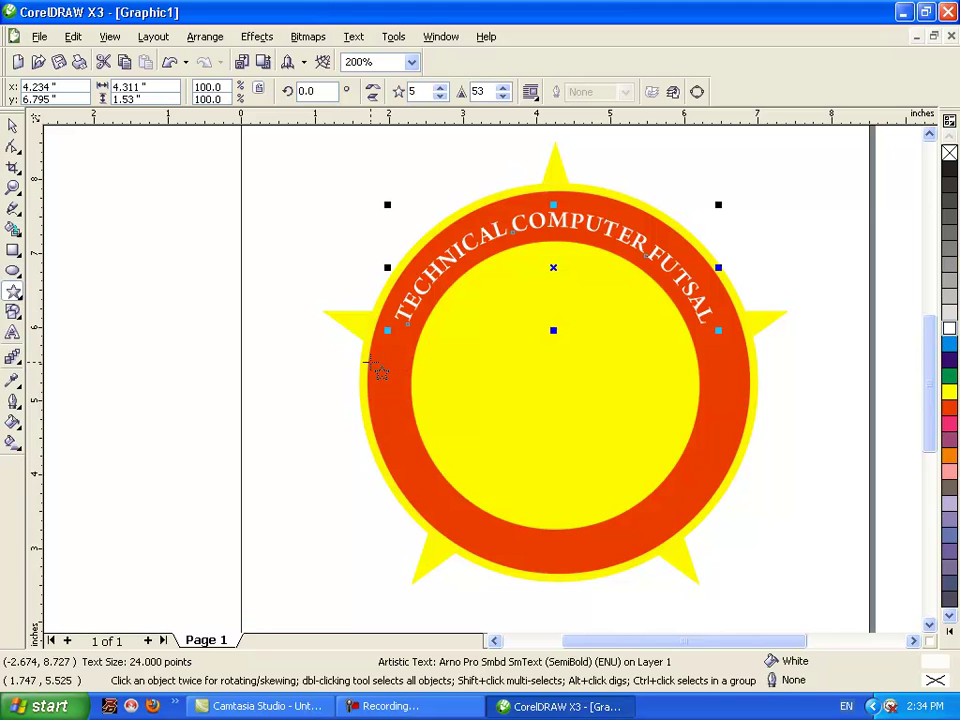
pyautogui.moveTo(377, 346); pyautogui.dragTo(414, 381)
pyautogui.click(13, 125)
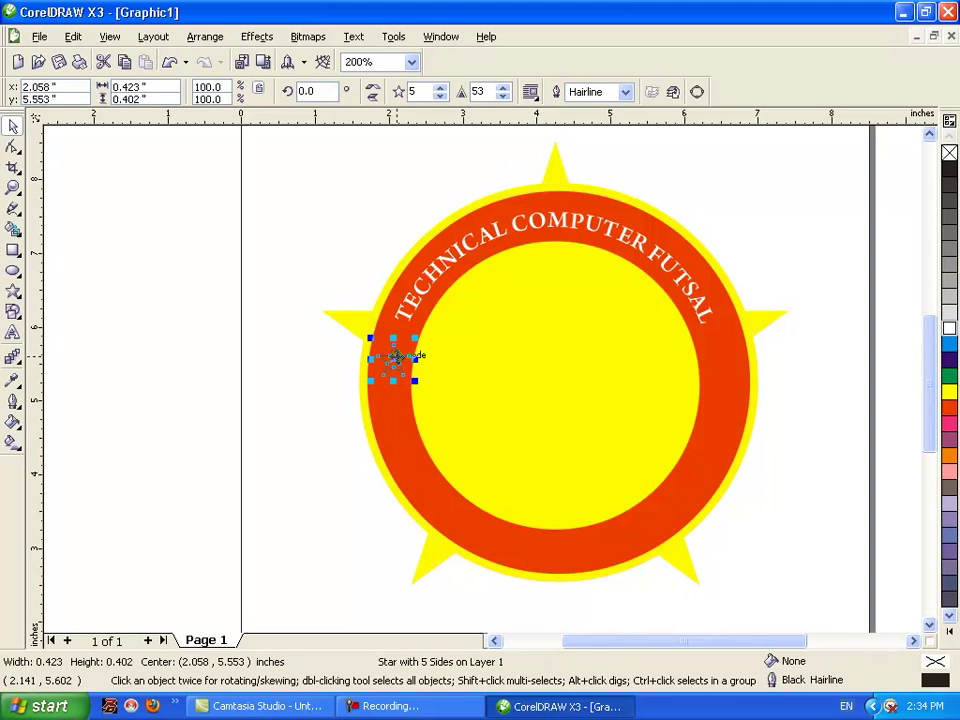
pyautogui.press('Left')
pyautogui.press('Down')
pyautogui.press('Right')
pyautogui.moveTo(393, 369); pyautogui.dragTo(390, 362)
# - Fill the small star with white and remove its outline
pyautogui.click(949, 328)
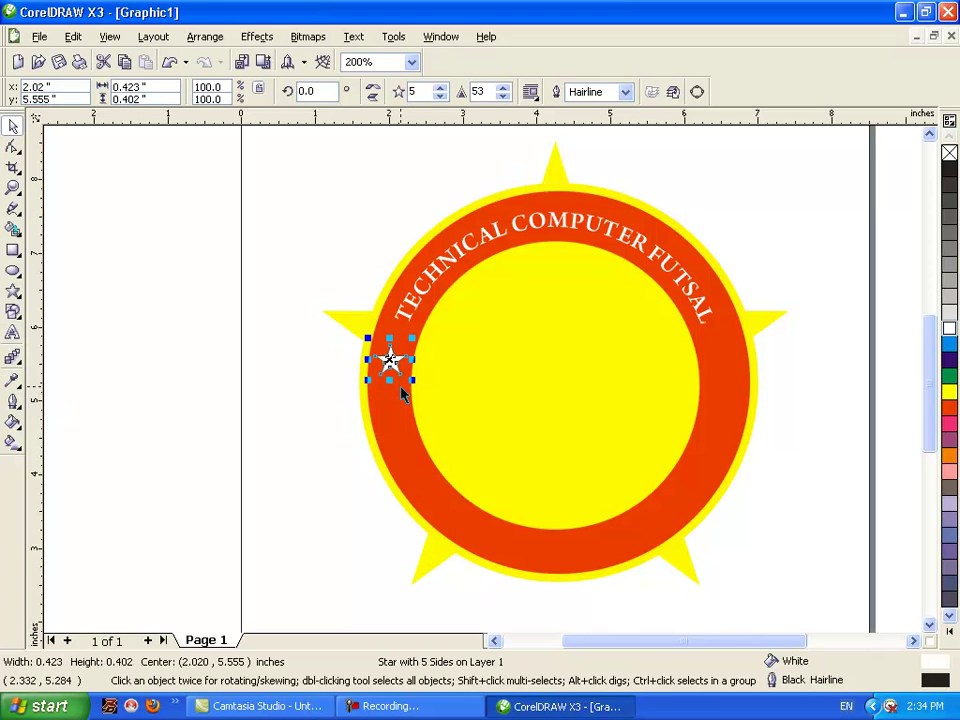
pyautogui.click(14, 404)
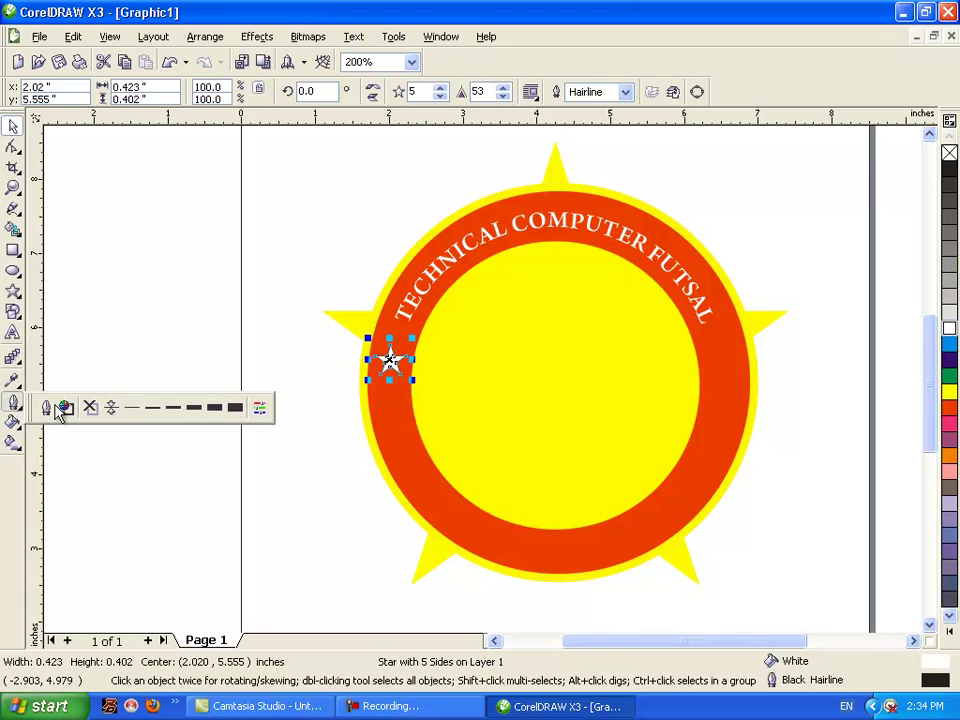
pyautogui.click(90, 408)
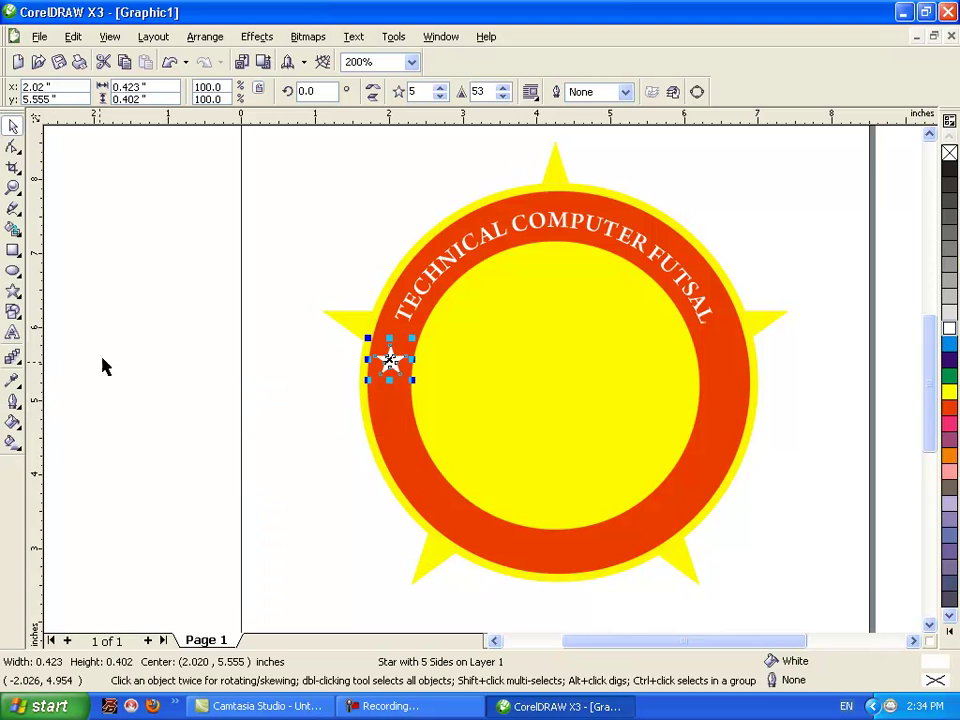
# - Copy and paste the small white star, moving the copy horizontally across the red ring to x 6.52 inches, below the text's end
pyautogui.click(73, 36)
pyautogui.click(93, 136)
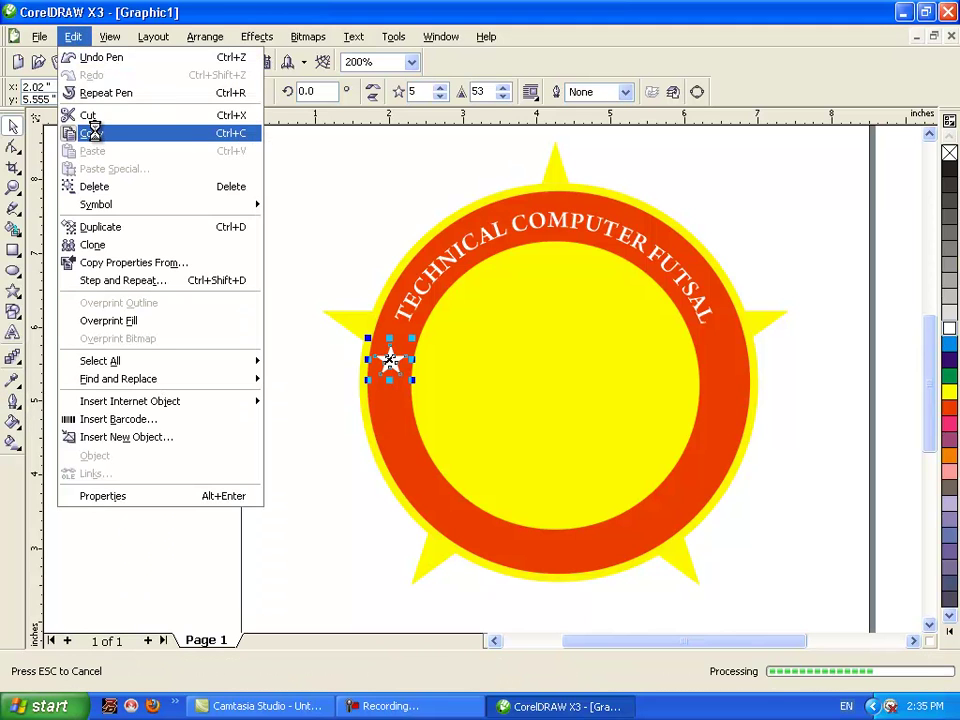
pyautogui.click(73, 36)
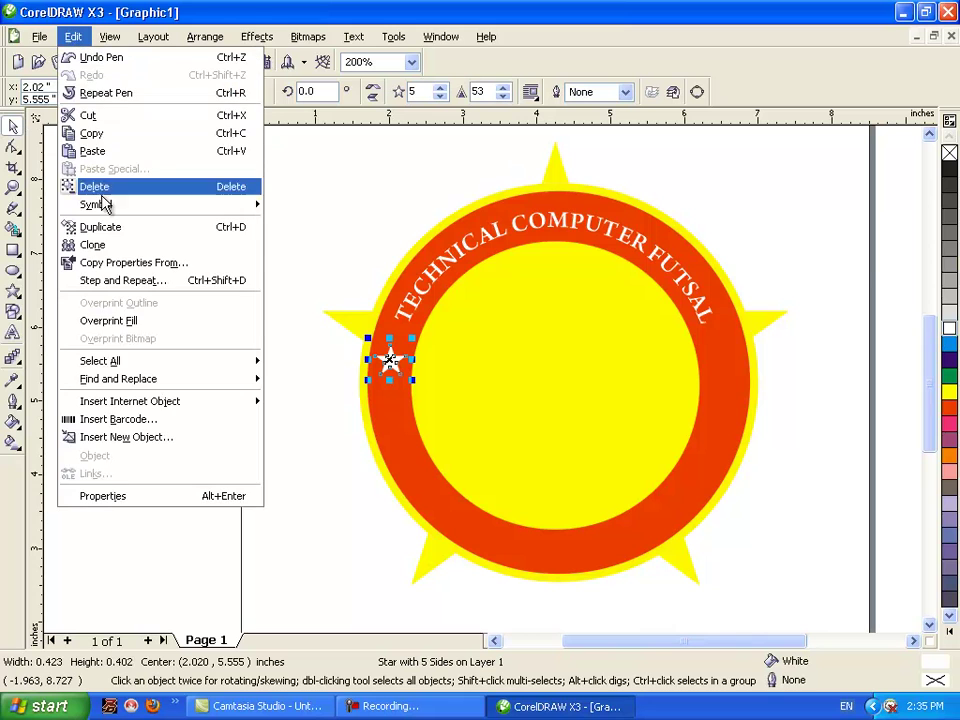
pyautogui.click(100, 150)
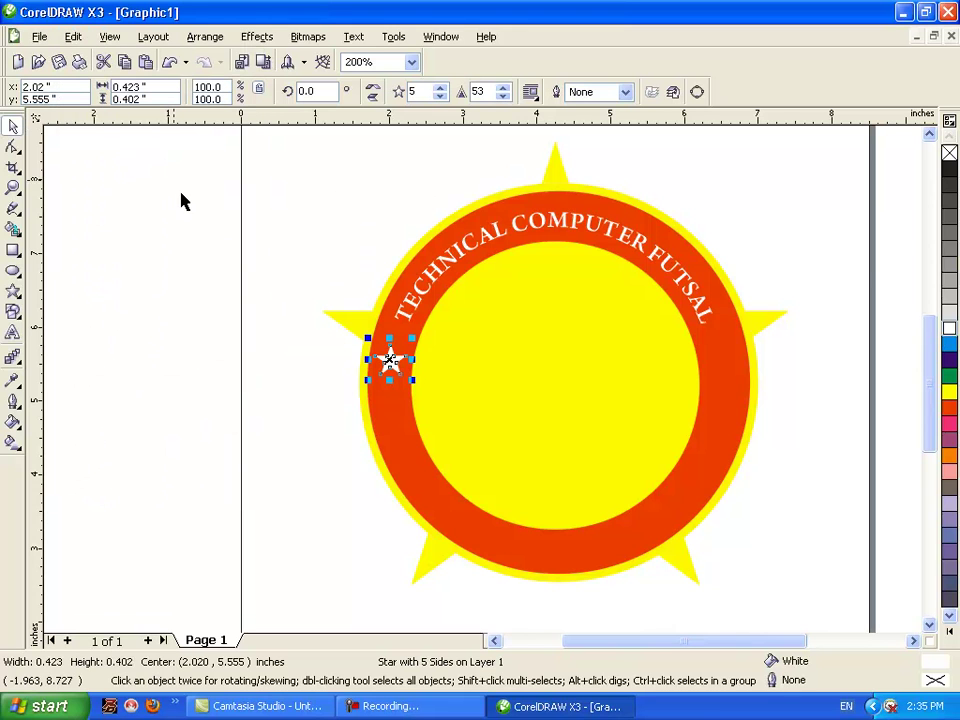
pyautogui.press('Right')
pyautogui.press('Right')
pyautogui.press('Right')
pyautogui.press('Right')
pyautogui.press('Right')
pyautogui.press('Right')
pyautogui.press('Right')
pyautogui.press('Right')
pyautogui.press('Right')
pyautogui.press('Right')
pyautogui.press('Right')
pyautogui.press('Right')
pyautogui.press('Right')
pyautogui.press('Right')
pyautogui.press('Right')
pyautogui.press('Right')
pyautogui.press('Right')
pyautogui.press('Right')
pyautogui.press('Right')
pyautogui.press('Right')
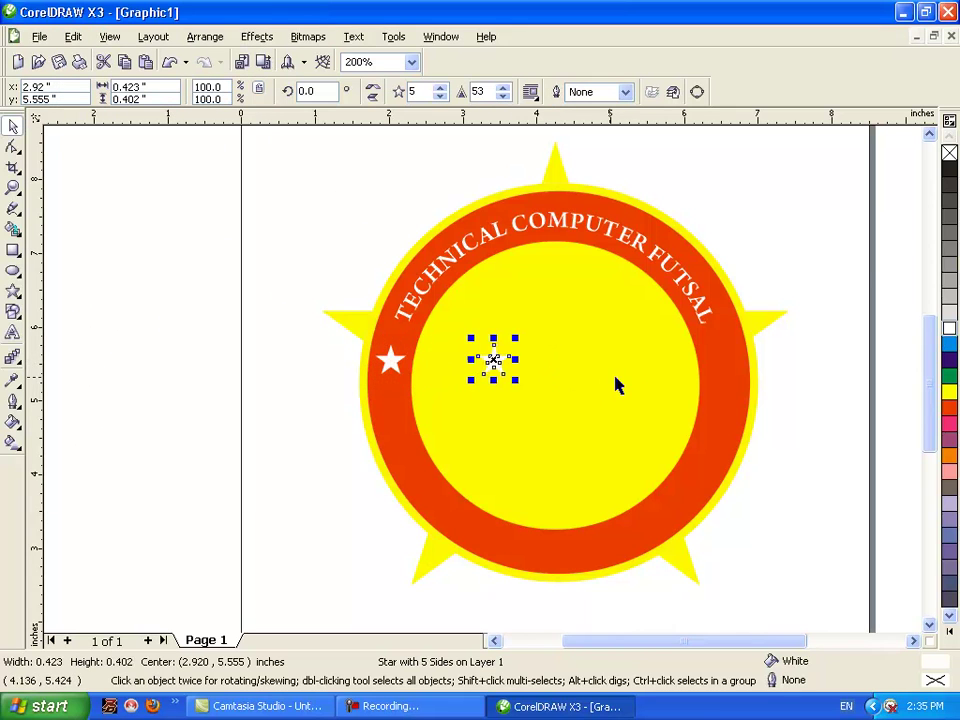
pyautogui.press('Right')
pyautogui.press('Right')
pyautogui.press('Right')
pyautogui.press('Right')
pyautogui.press('Right')
pyautogui.press('Right')
pyautogui.press('Right')
pyautogui.press('Right')
pyautogui.press('Right')
pyautogui.press('Right')
pyautogui.press('Right')
pyautogui.press('Right')
pyautogui.press('Right')
pyautogui.press('Right')
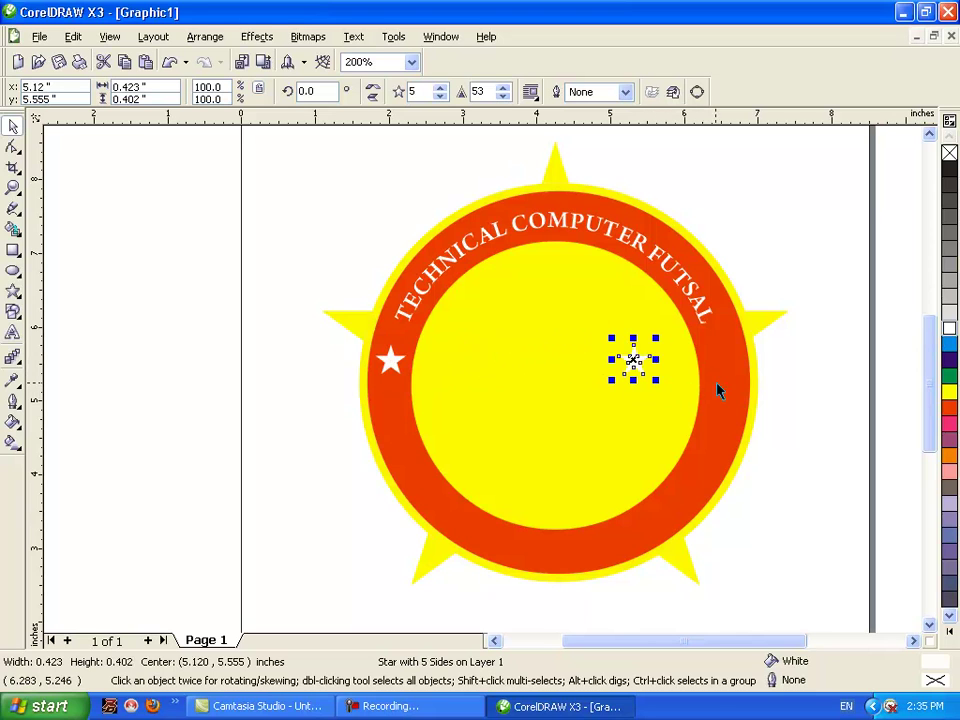
pyautogui.press('Right')
pyautogui.press('Right')
pyautogui.press('Right')
pyautogui.press('Right')
pyautogui.press('Right')
pyautogui.press('Right')
pyautogui.press('Right')
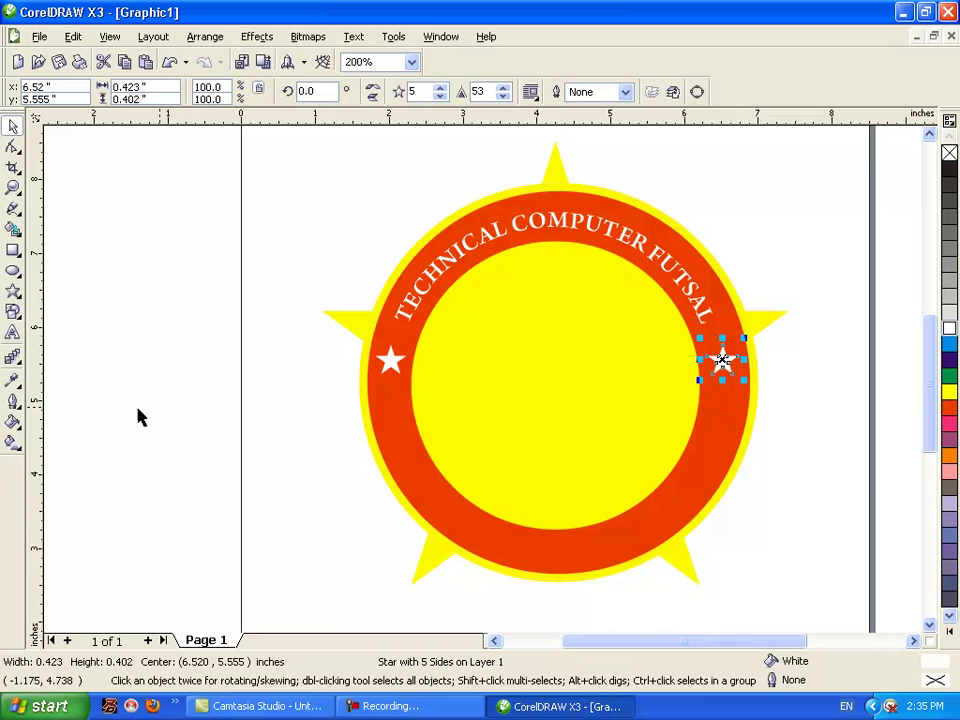
# - Draw a circle about 3.2 inches in diameter inside the yellow circle and move its centre to 4.25, 5.2 inches
pyautogui.click(13, 272)
pyautogui.moveTo(390, 231); pyautogui.dragTo(626, 456)
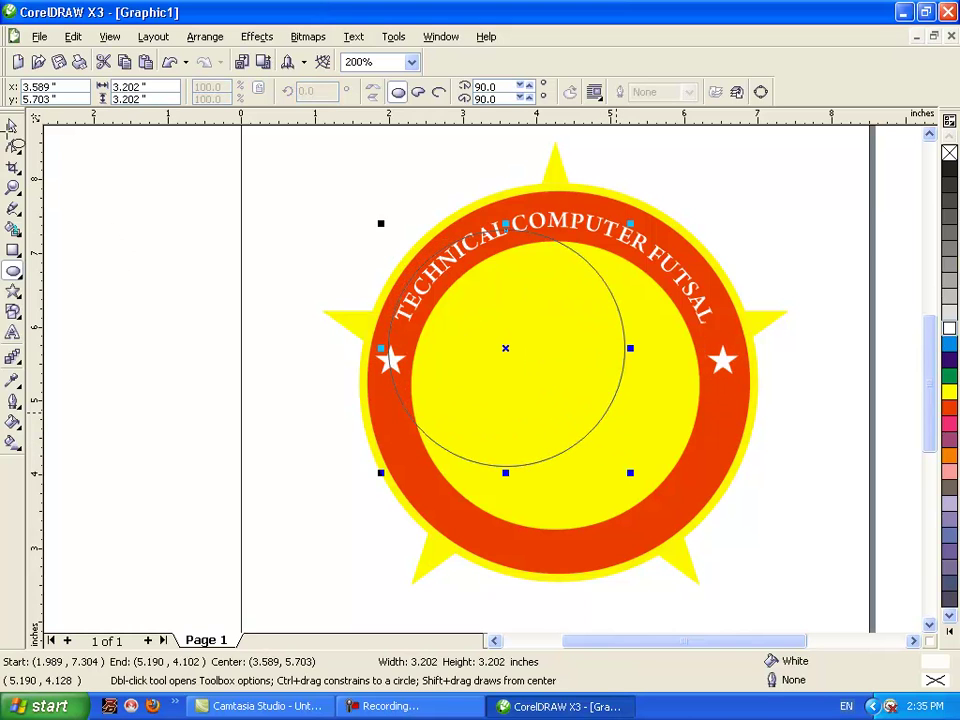
pyautogui.press('space')
pyautogui.moveTo(508, 303); pyautogui.dragTo(564, 338)
pyautogui.press('p')
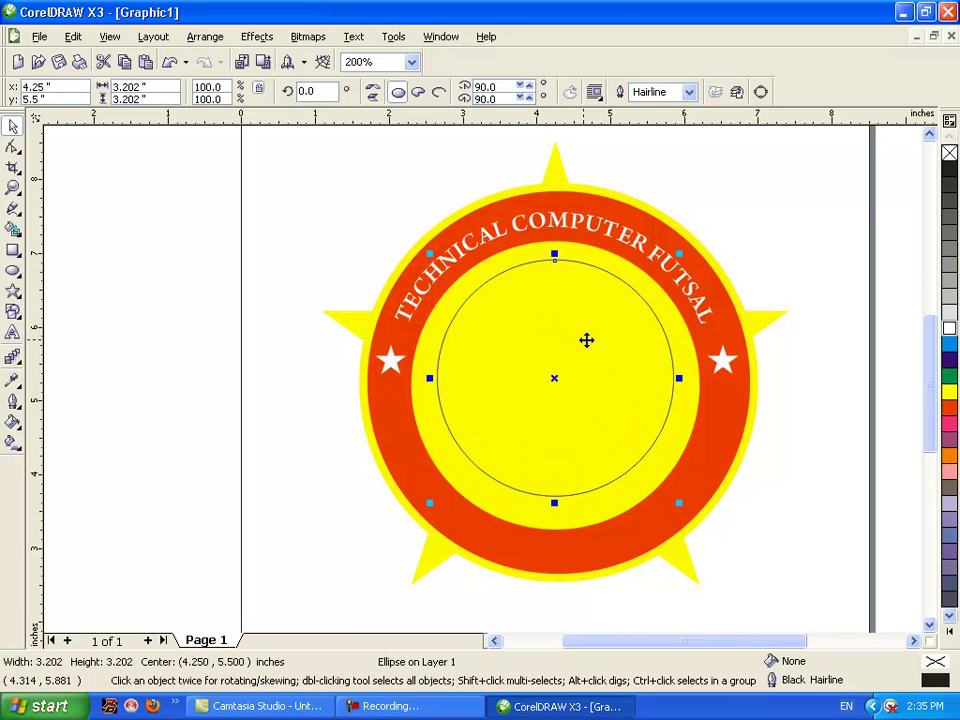
pyautogui.press('Down')
pyautogui.press('Down')
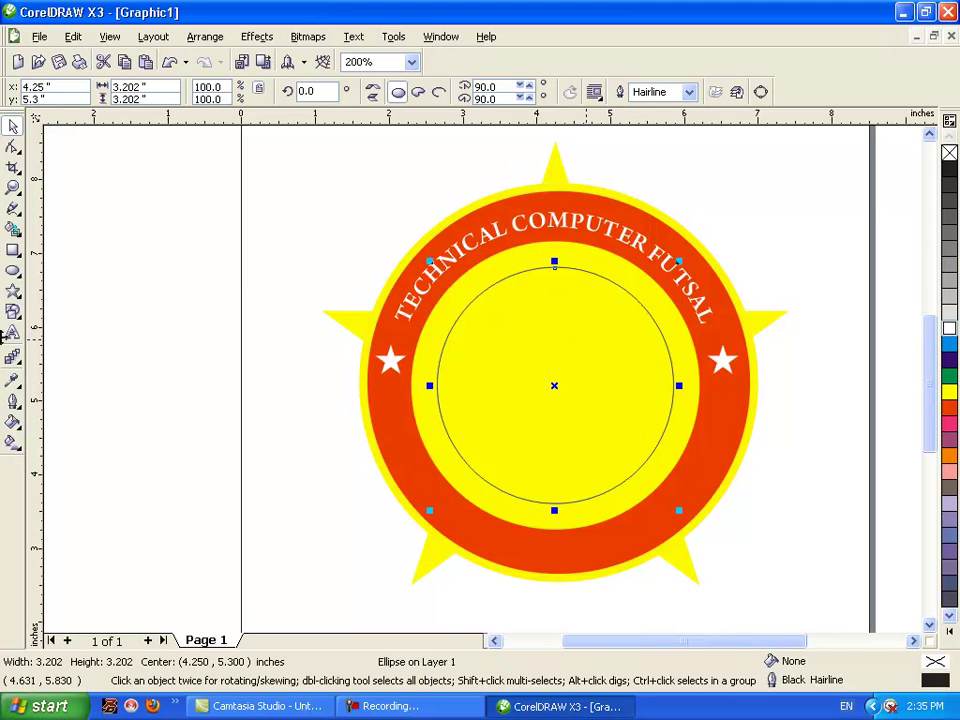
# - Give the new circle a 16 pt outline and enlarge it to about 3.375 inches, centred at 4.25, 5.2 inches
pyautogui.click(13, 402)
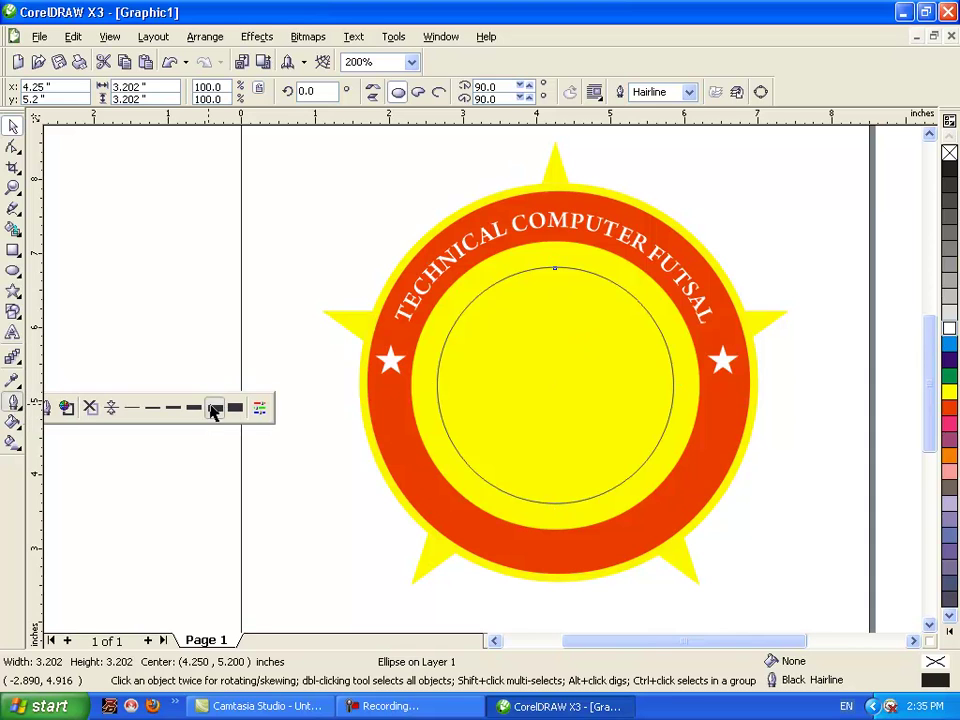
pyautogui.click(212, 409)
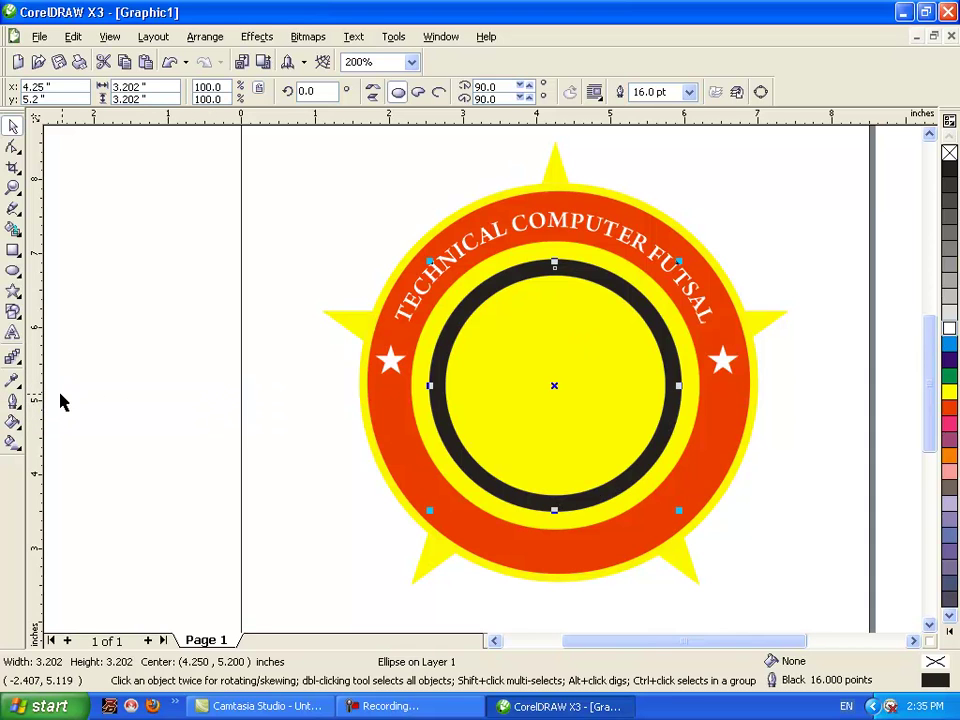
pyautogui.moveTo(428, 258); pyautogui.dragTo(415, 247)
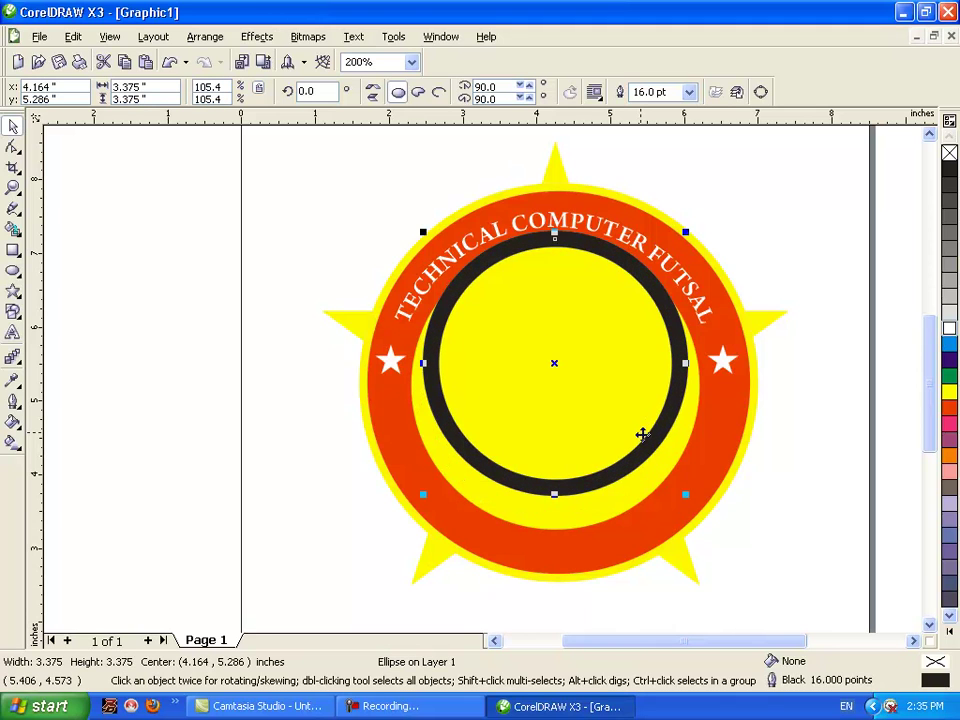
pyautogui.press('Down')
pyautogui.press('Down')
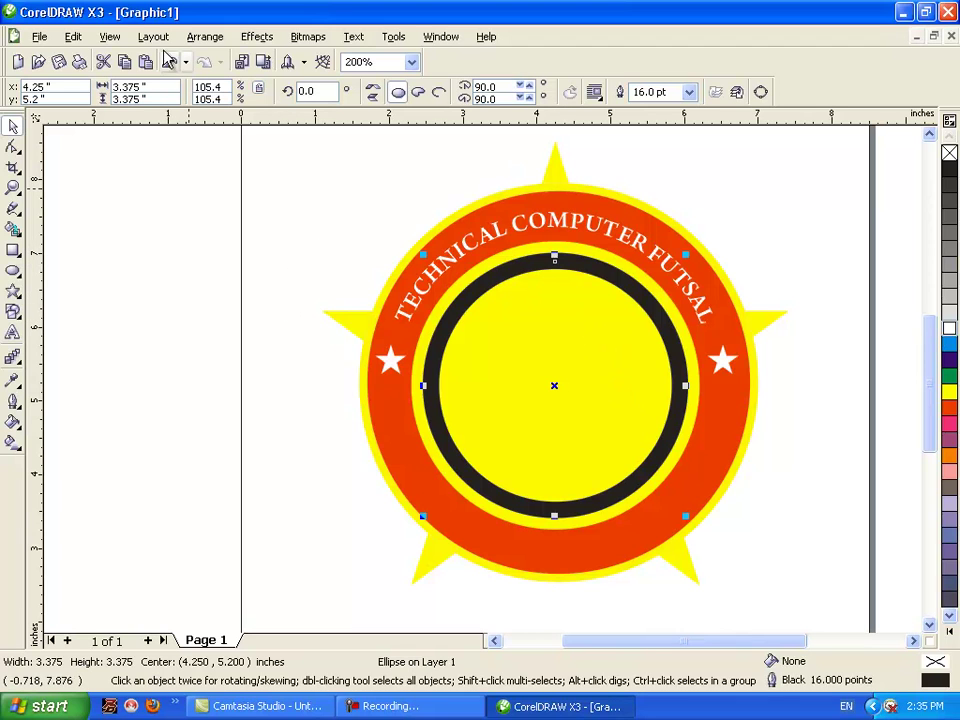
pyautogui.click(120, 310)
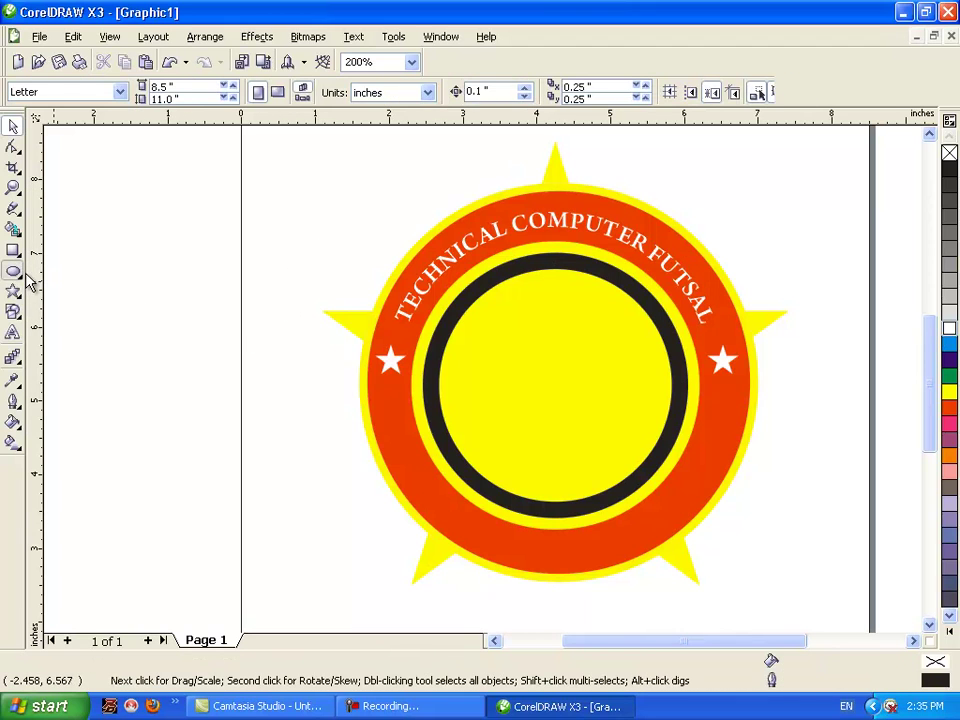
# - Draw a circle about 2.6 inches in diameter inside the black ring, centred at about 4.21, 5.22 inches
pyautogui.click(13, 271)
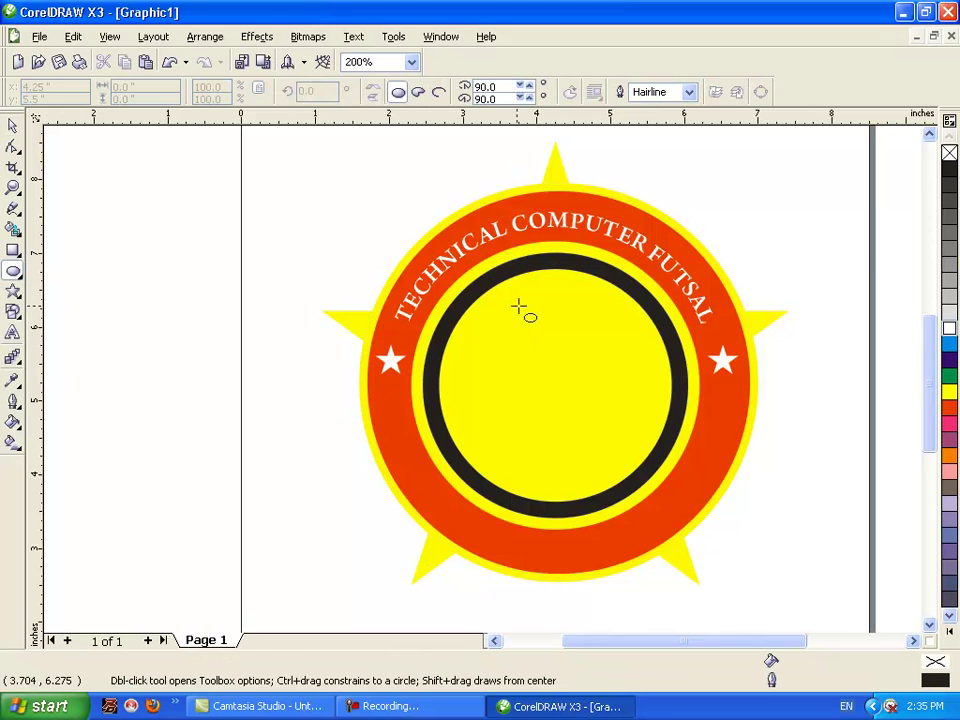
pyautogui.moveTo(474, 288); pyautogui.dragTo(614, 484)
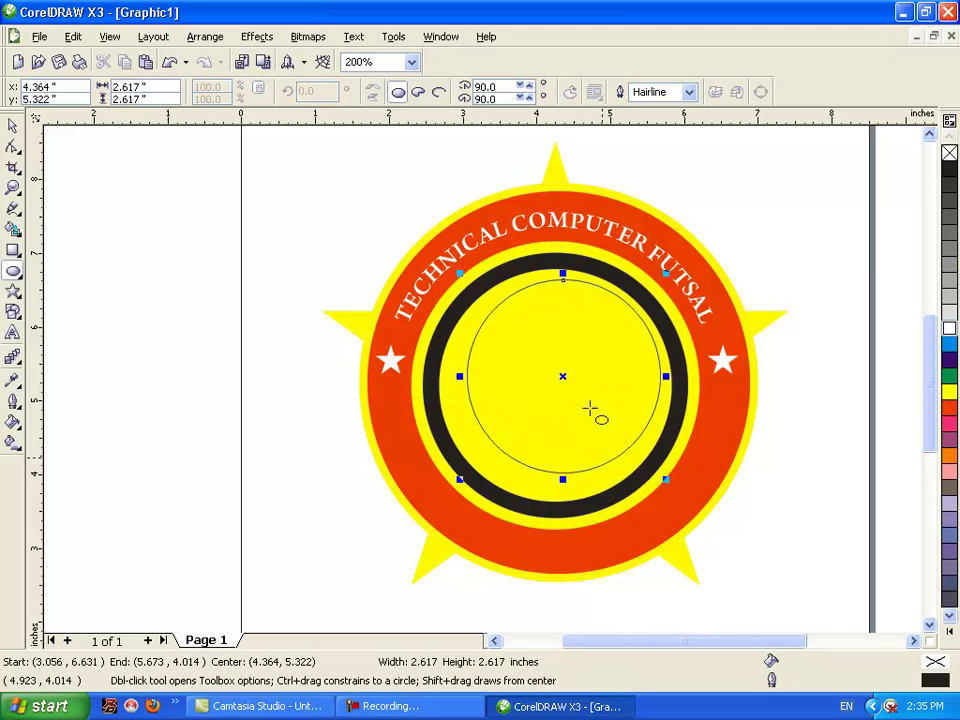
pyautogui.press('space')
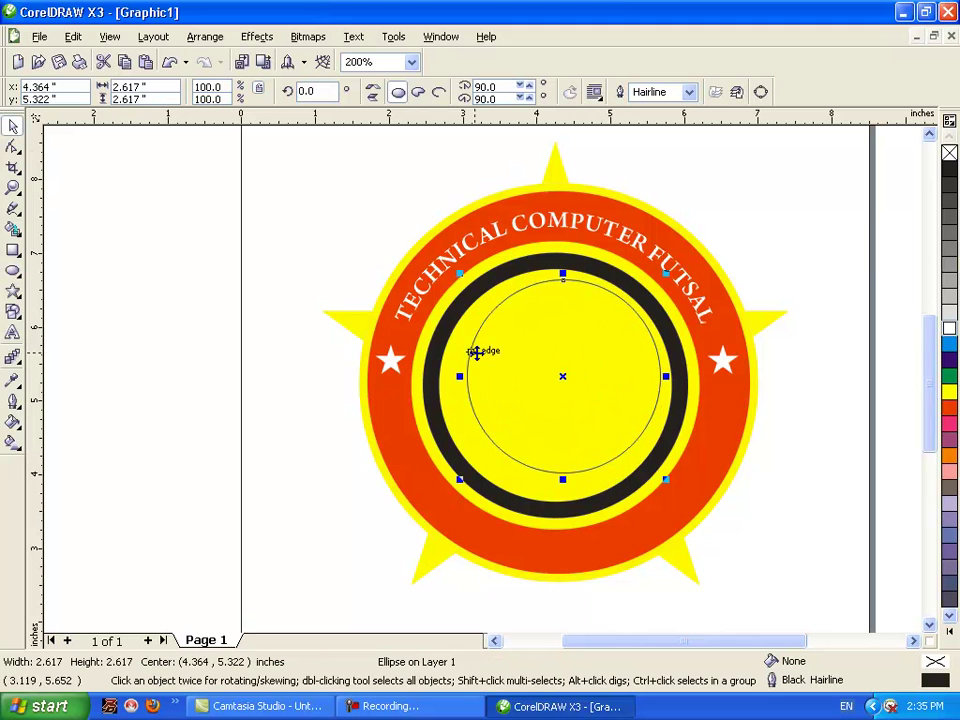
pyautogui.moveTo(529, 341)
pyautogui.mouseDown()
pyautogui.moveTo(520, 347)
pyautogui.moveTo(532, 319)
pyautogui.mouseUp()
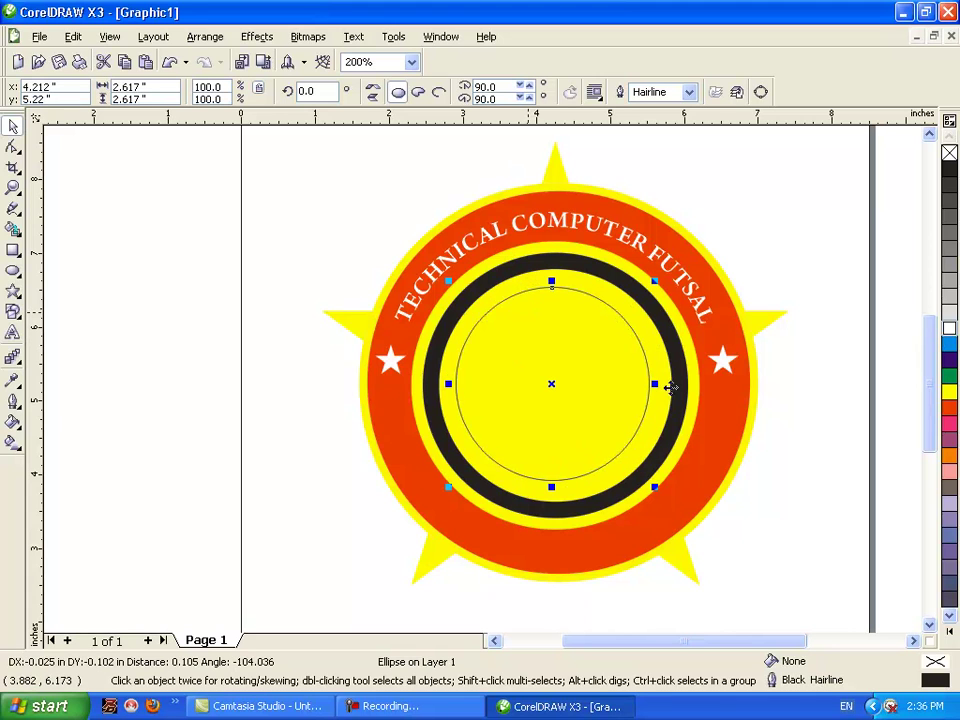
pyautogui.moveTo(656, 384)
pyautogui.mouseDown()
pyautogui.moveTo(664, 377)
pyautogui.moveTo(657, 381)
pyautogui.mouseUp()
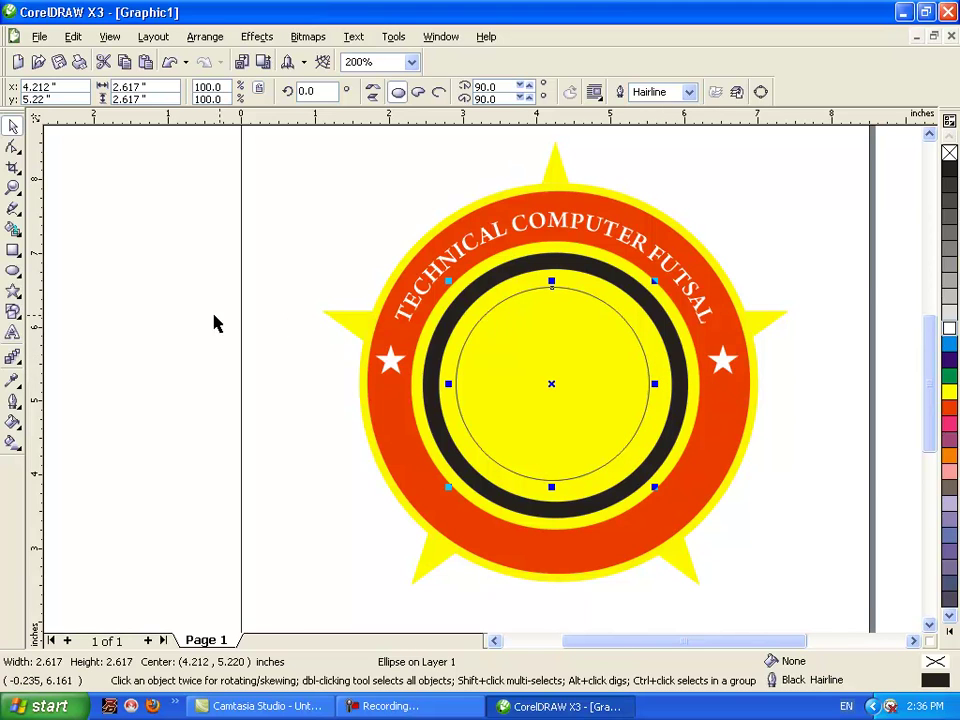
# - Give the innermost circle a 2 pt outline and paste a copy of it in place
pyautogui.click(13, 403)
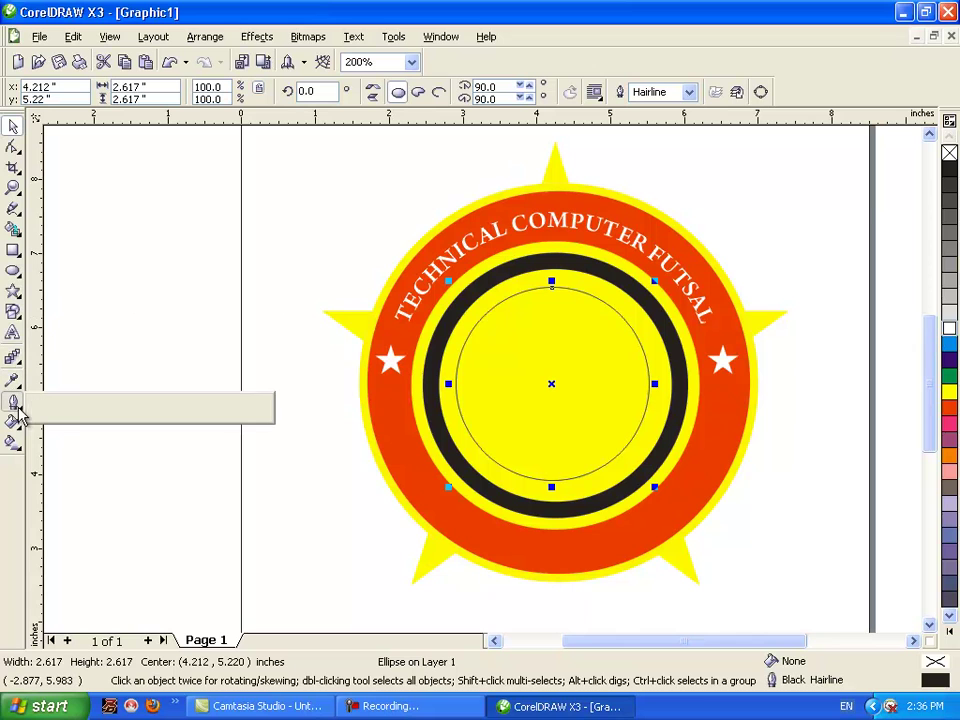
pyautogui.click(181, 409)
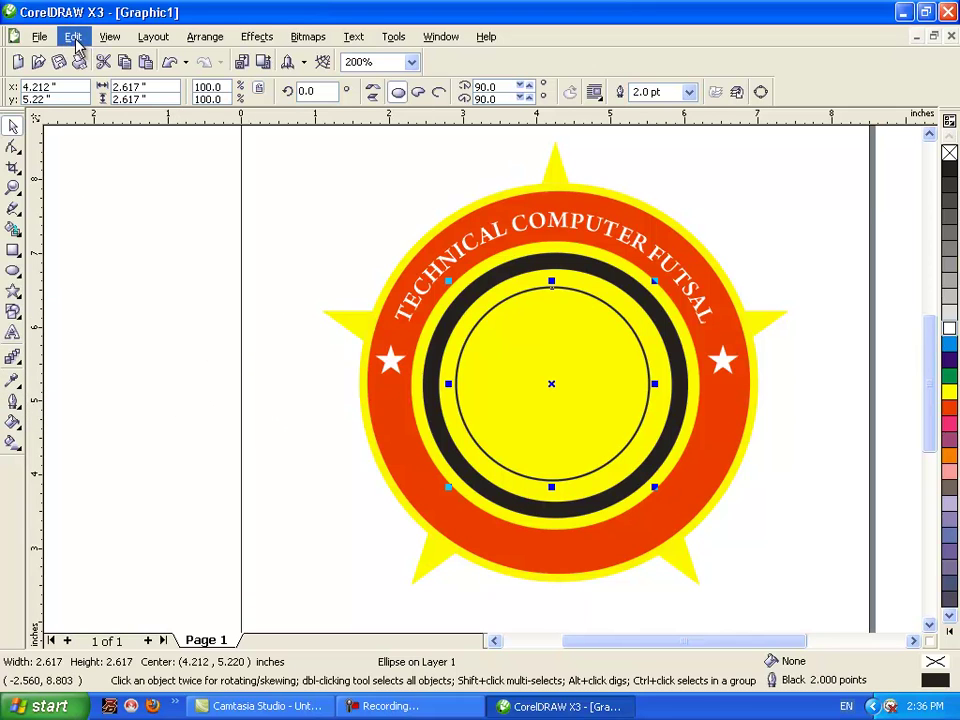
pyautogui.click(73, 37)
pyautogui.click(90, 133)
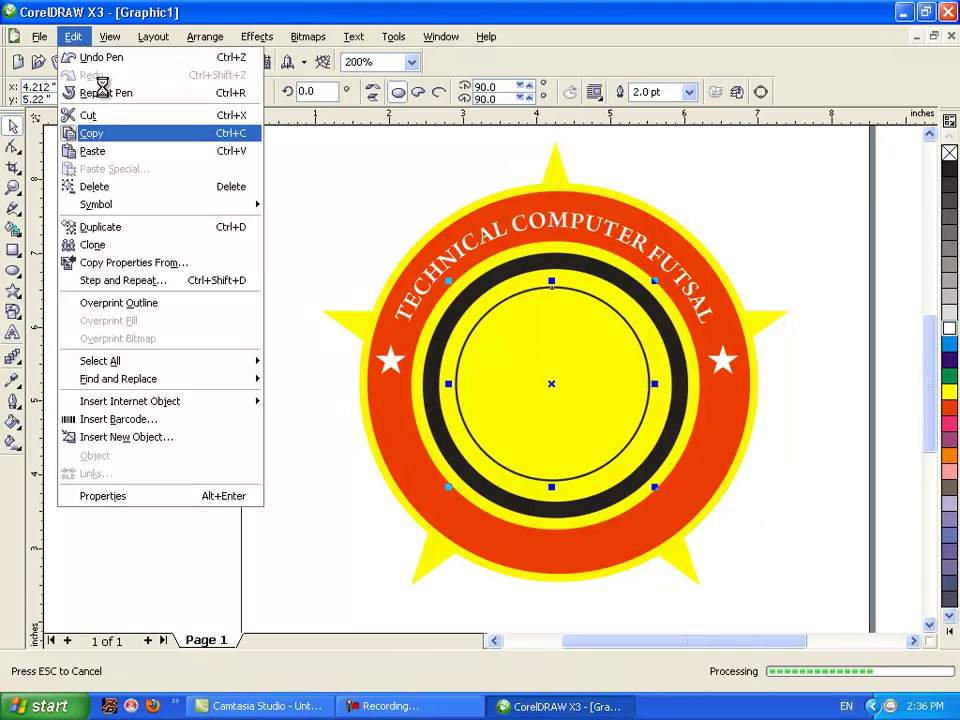
pyautogui.click(78, 40)
pyautogui.click(92, 152)
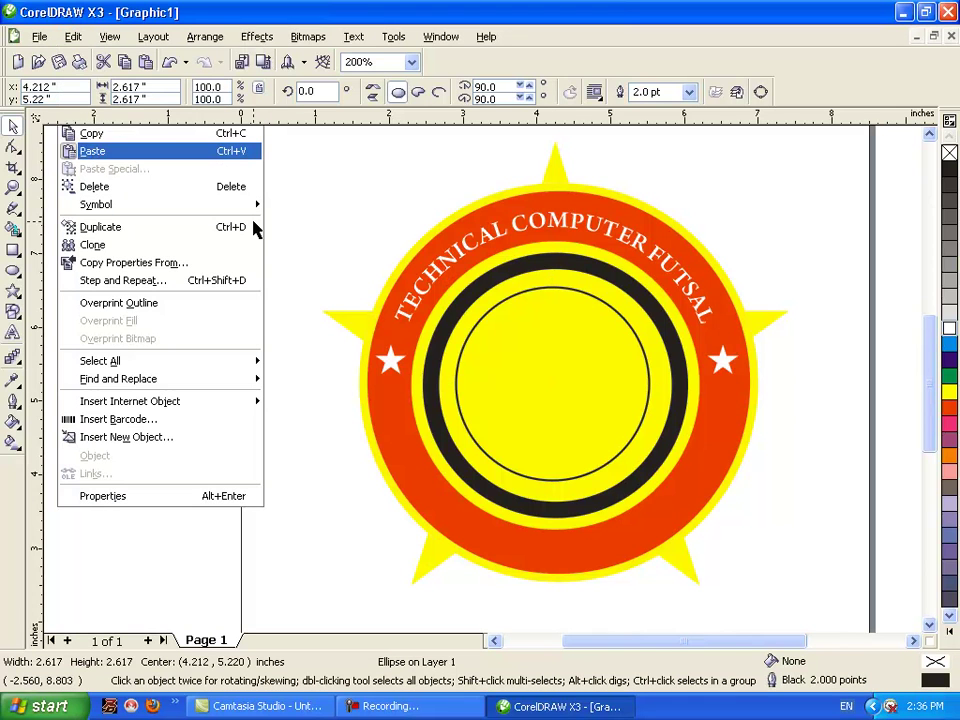
# - Shrink the copied circle about its centre to about 1.96 inches and combine it with the 2.6 inch circle
pyautogui.moveTo(452, 488); pyautogui.dragTo(473, 465)
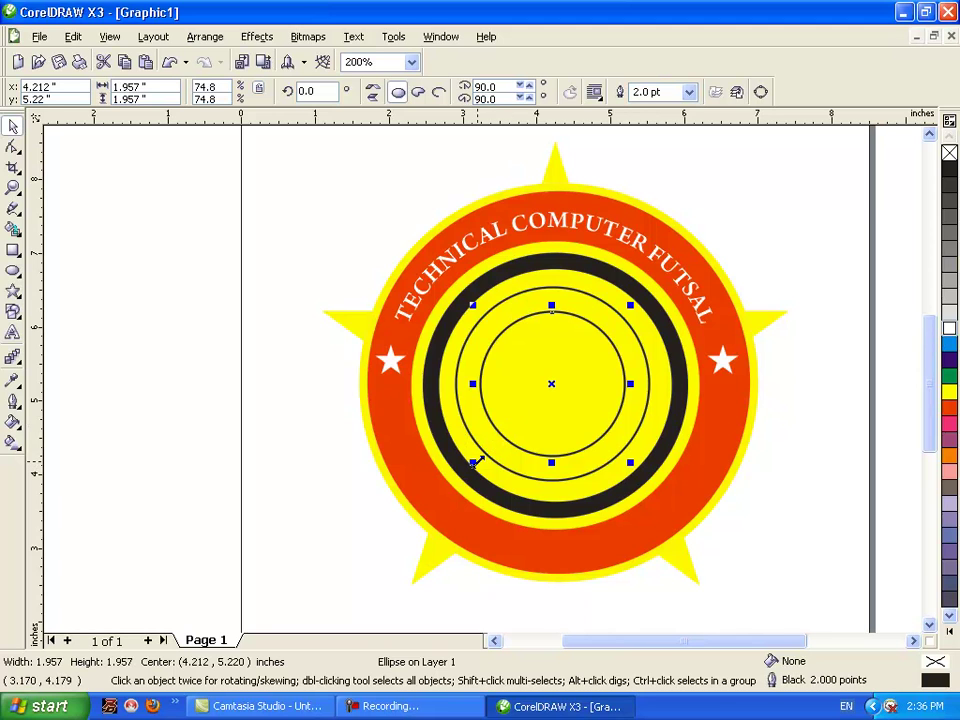
pyautogui.keyDown('shift'); pyautogui.click(556, 286); pyautogui.keyUp('shift')
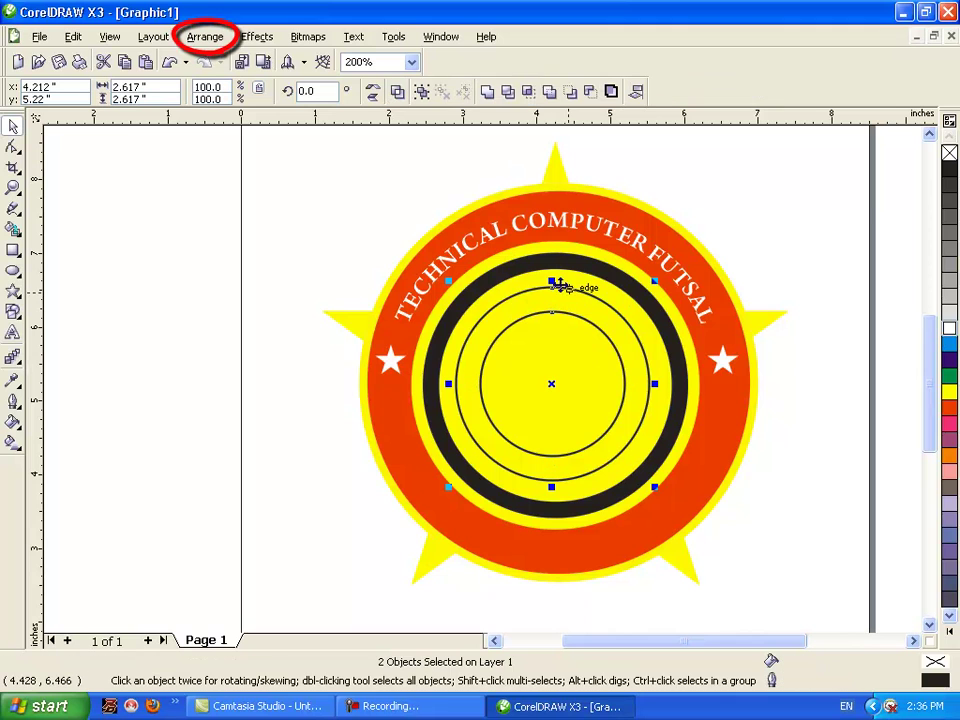
pyautogui.click(221, 41)
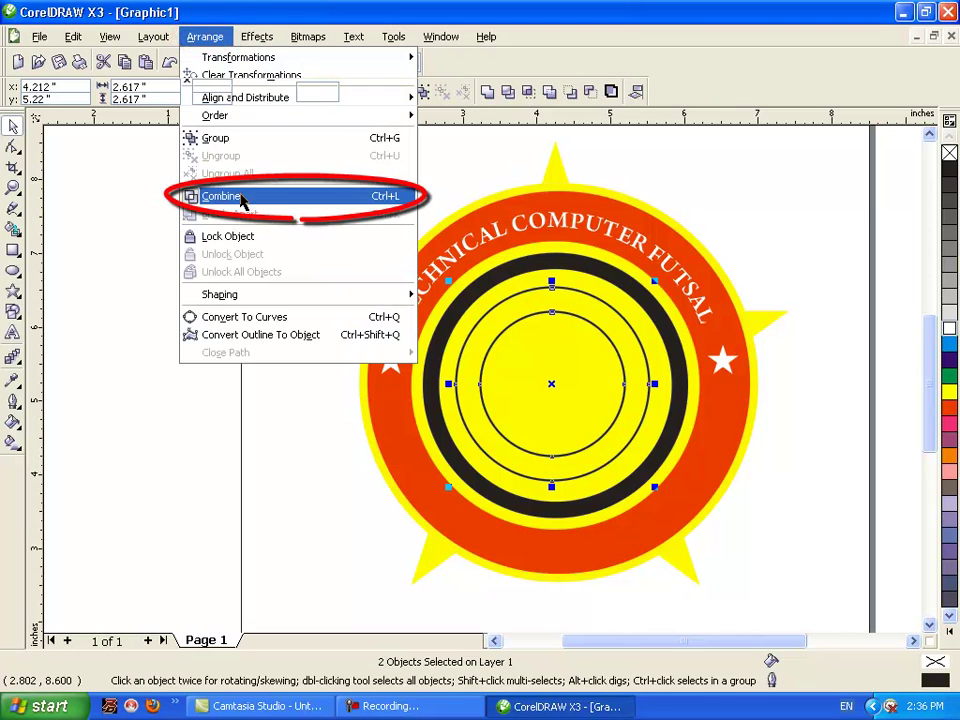
pyautogui.click(240, 198)
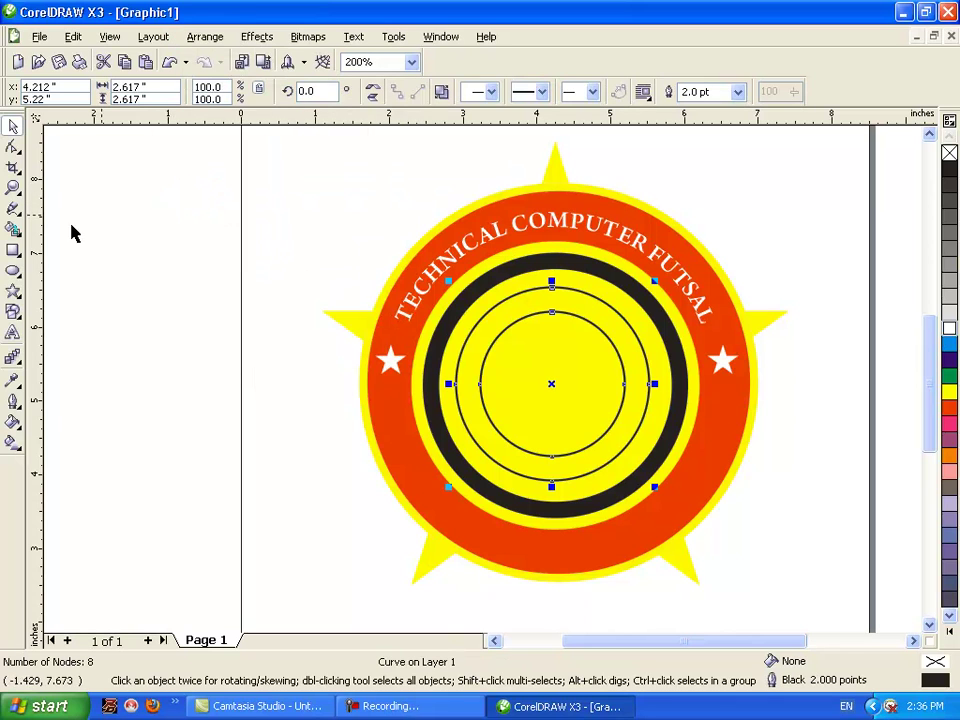
# - Erase the lower part of the combined ring with a 0.12 inch square eraser, leaving only the upper arch
pyautogui.press('F6')
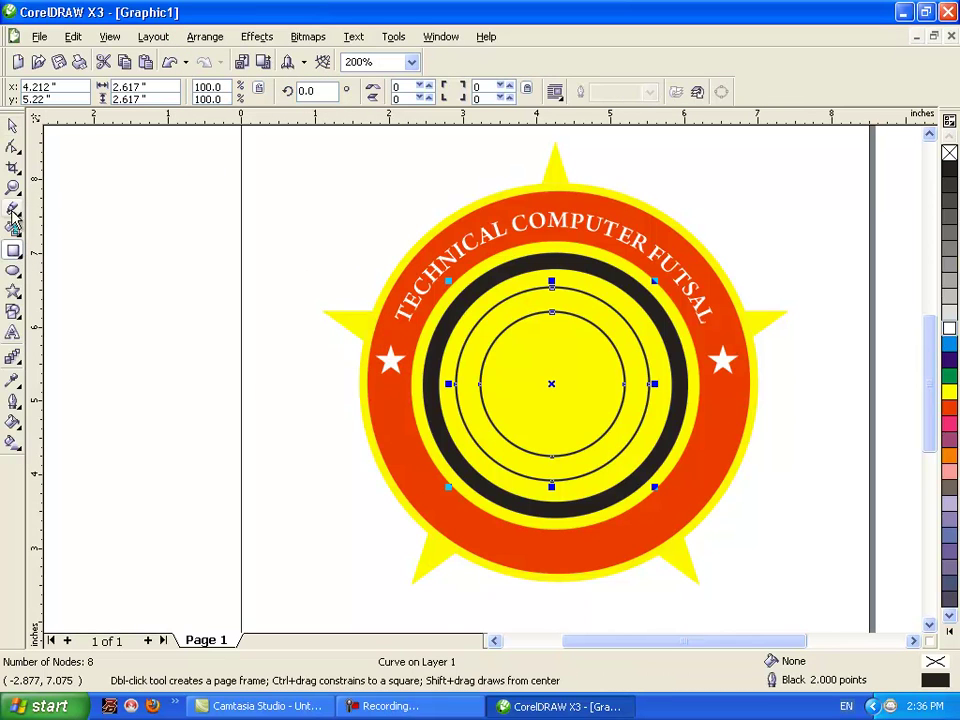
pyautogui.click(13, 150)
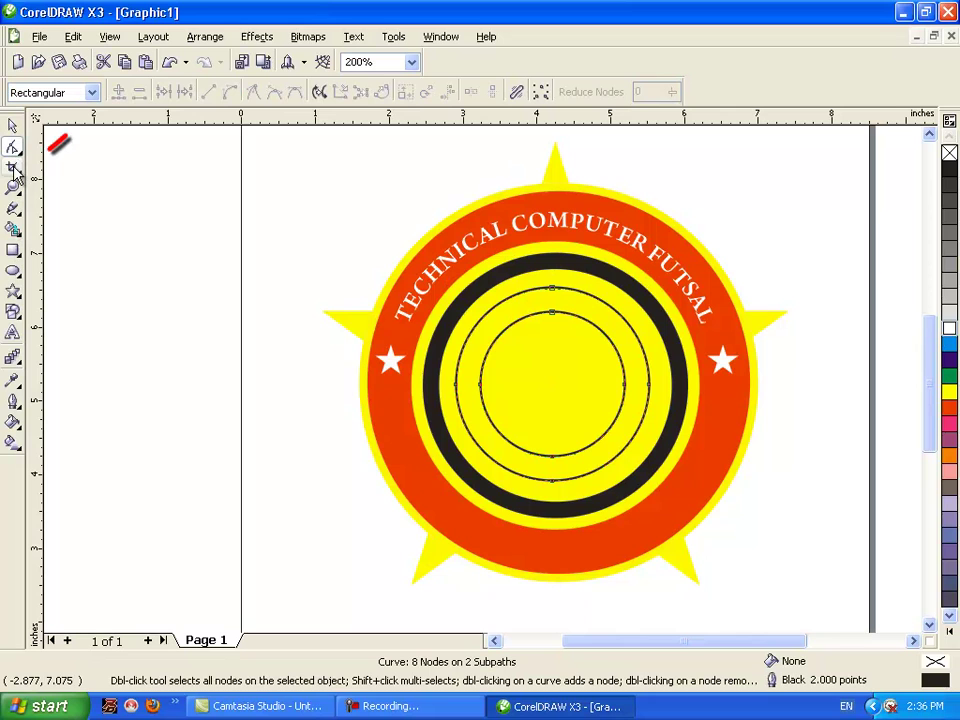
pyautogui.click(13, 168)
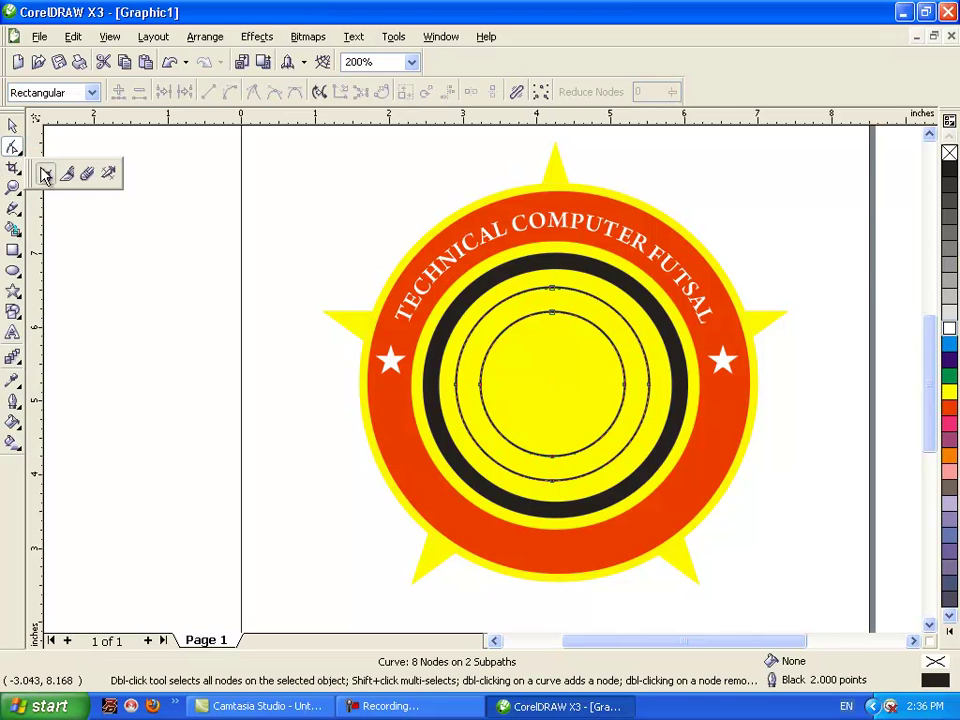
pyautogui.click(86, 174)
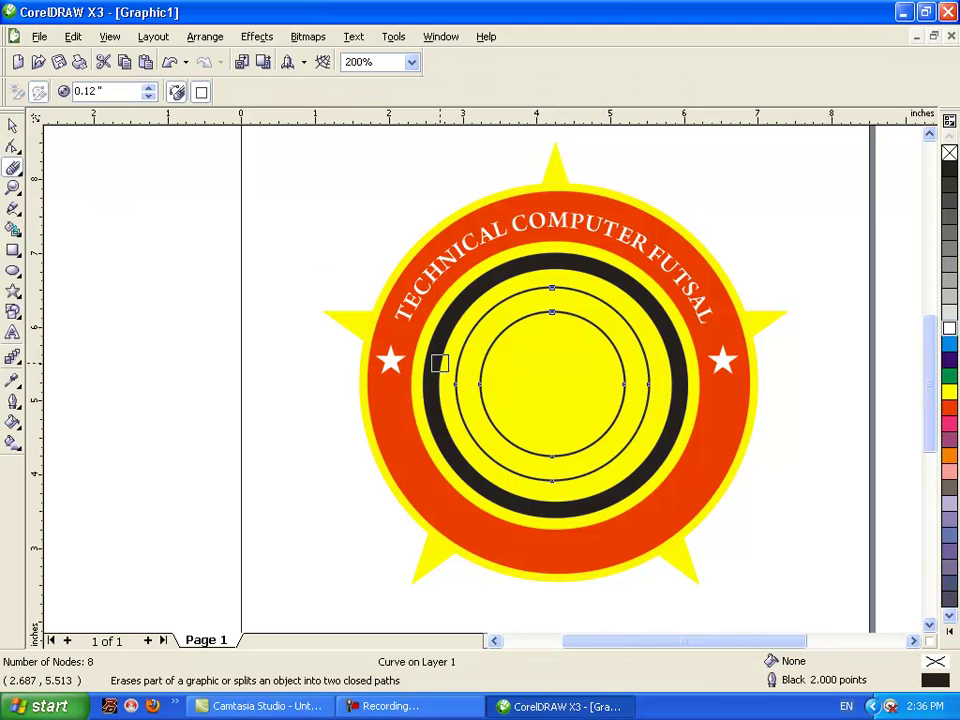
pyautogui.moveTo(441, 360)
pyautogui.mouseDown()
pyautogui.moveTo(617, 369)
pyautogui.moveTo(619, 359)
pyautogui.moveTo(641, 361)
pyautogui.moveTo(647, 390)
pyautogui.moveTo(628, 444)
pyautogui.moveTo(553, 475)
pyautogui.moveTo(481, 445)
pyautogui.moveTo(454, 411)
pyautogui.moveTo(457, 374)
pyautogui.moveTo(477, 374)
pyautogui.moveTo(488, 388)
pyautogui.moveTo(504, 436)
pyautogui.moveTo(546, 452)
pyautogui.moveTo(582, 444)
pyautogui.moveTo(613, 417)
pyautogui.moveTo(631, 370)
pyautogui.moveTo(621, 363)
pyautogui.moveTo(635, 362)
pyautogui.moveTo(622, 419)
pyautogui.moveTo(558, 464)
pyautogui.moveTo(517, 450)
pyautogui.moveTo(459, 390)
pyautogui.moveTo(477, 397)
pyautogui.moveTo(511, 446)
pyautogui.mouseUp()
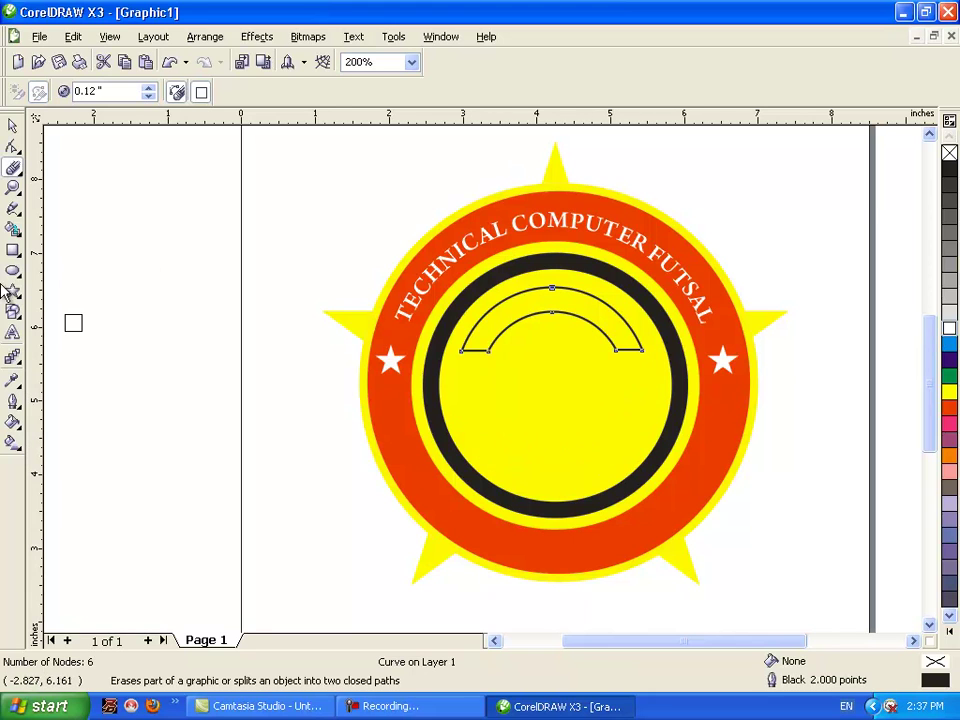
# - Draw a vertical rectangle about 0.33 by 2.27 inches through the arch's middle, with white fill and a 2 pt outline
pyautogui.click(13, 254)
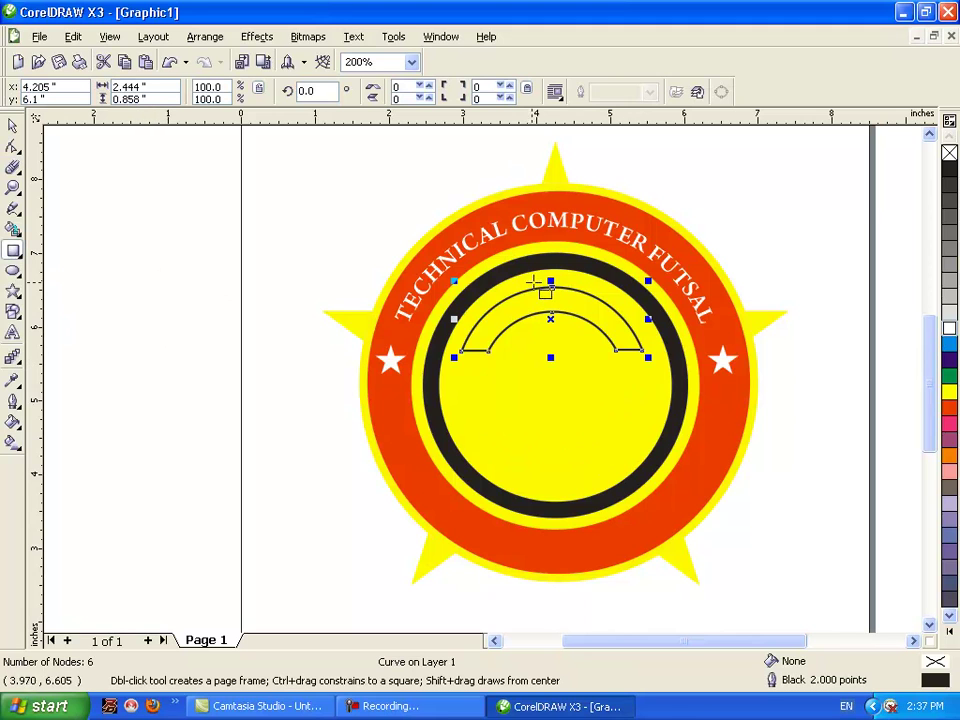
pyautogui.moveTo(541, 282)
pyautogui.mouseDown()
pyautogui.moveTo(569, 350)
pyautogui.moveTo(555, 432)
pyautogui.moveTo(565, 456)
pyautogui.moveTo(557, 450)
pyautogui.moveTo(566, 449)
pyautogui.mouseUp()
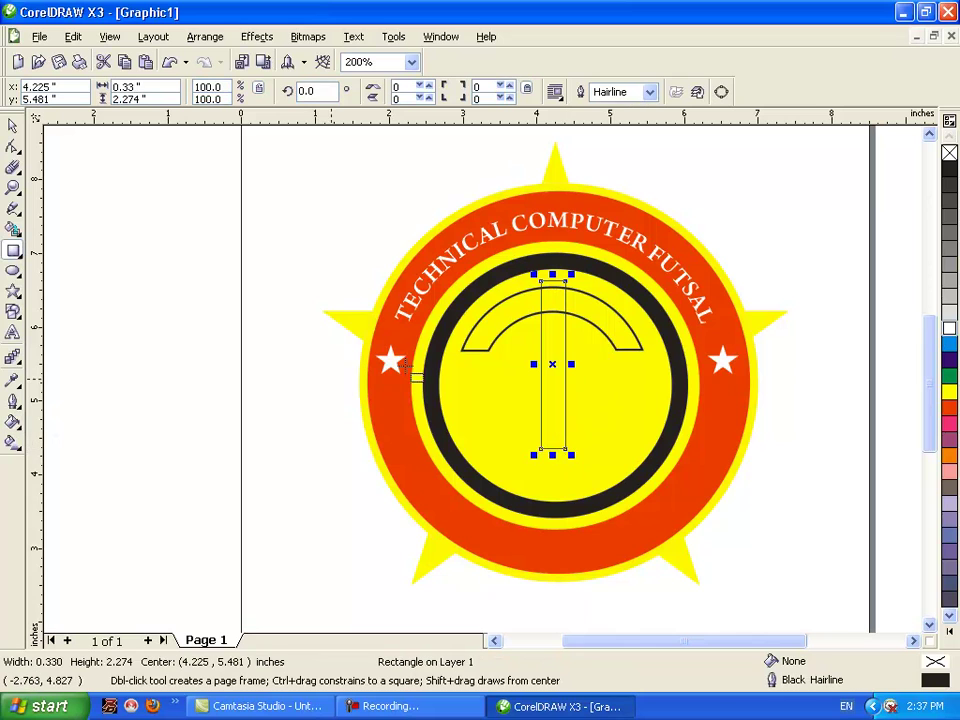
pyautogui.click(948, 332)
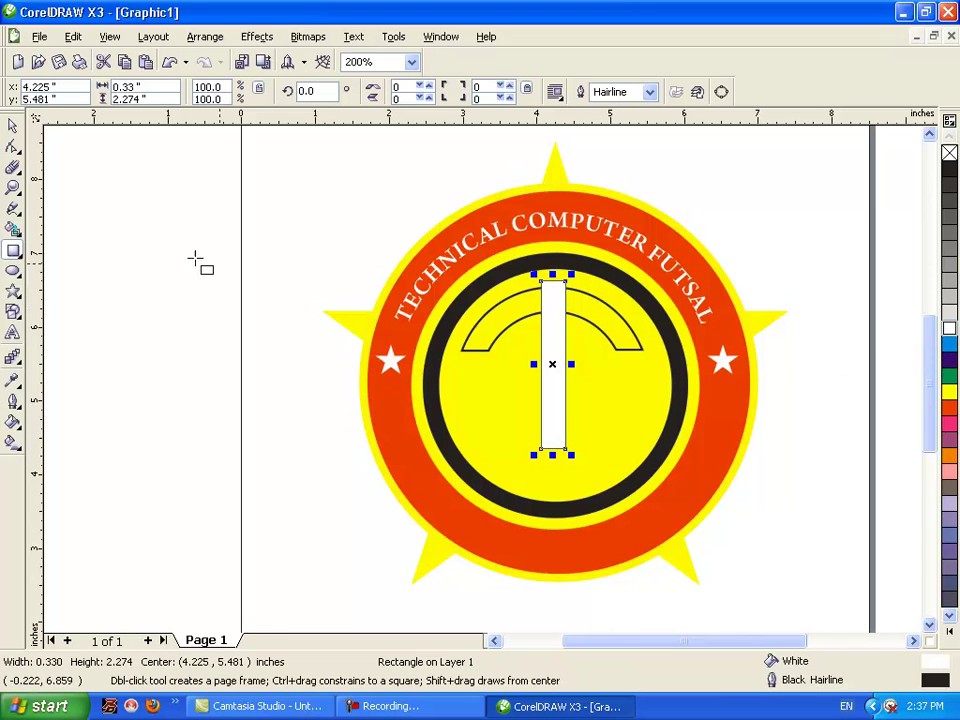
pyautogui.click(13, 401)
pyautogui.click(178, 410)
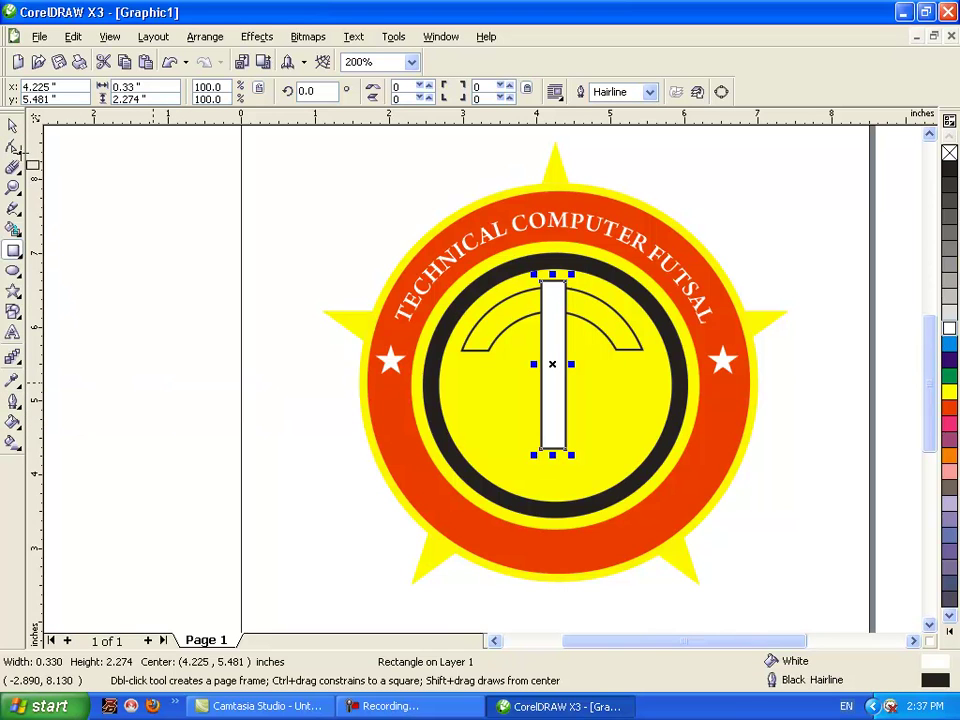
# - Fill the arch with white and weld it with the vertical rectangle into a T shape
pyautogui.press('space')
pyautogui.click(497, 322)
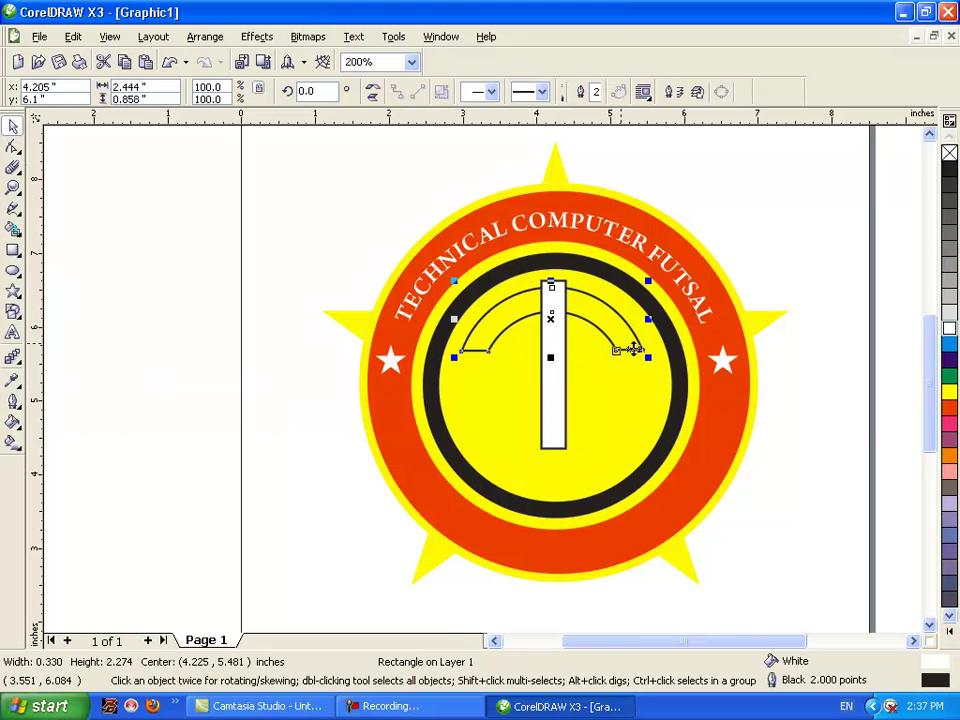
pyautogui.click(950, 330)
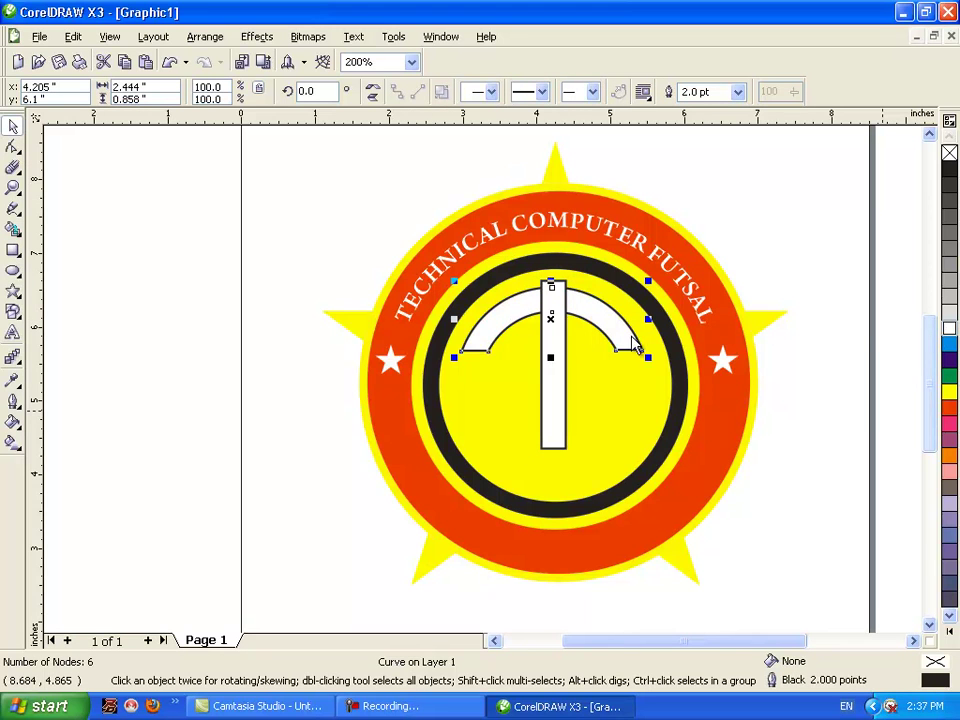
pyautogui.keyDown('shift'); pyautogui.click(554, 397); pyautogui.keyUp('shift')
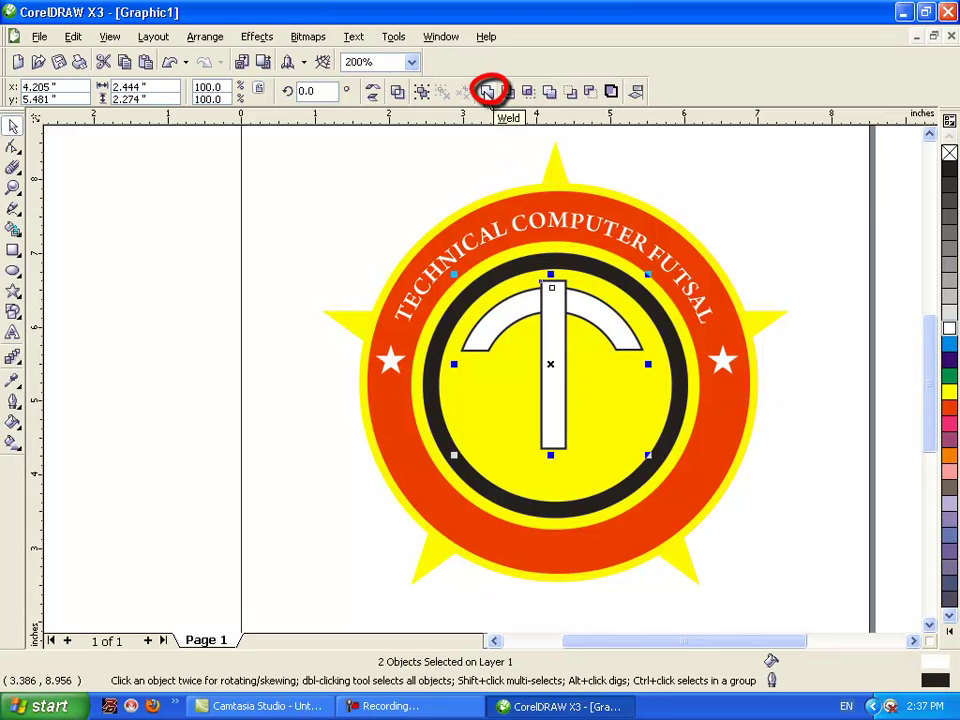
pyautogui.click(488, 93)
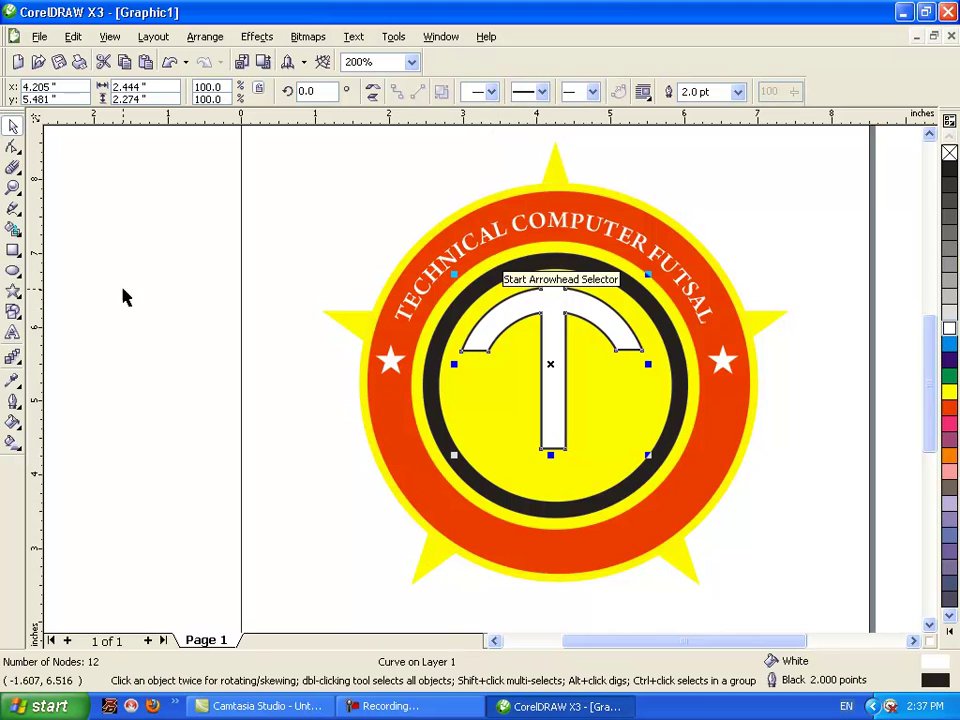
# - Draw a circle about 1.66 inches in diameter over the T's stem, centred at about 4.225, 5.28 inches under the arch
pyautogui.click(13, 274)
pyautogui.moveTo(496, 328); pyautogui.dragTo(592, 447)
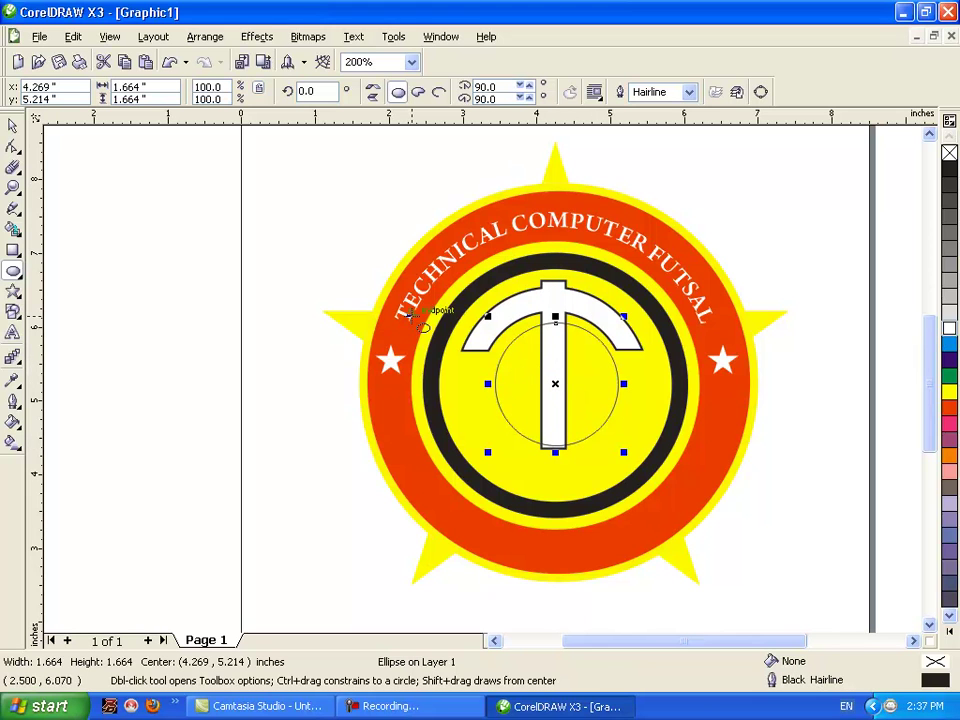
pyautogui.click(13, 125)
pyautogui.moveTo(556, 357); pyautogui.dragTo(554, 347)
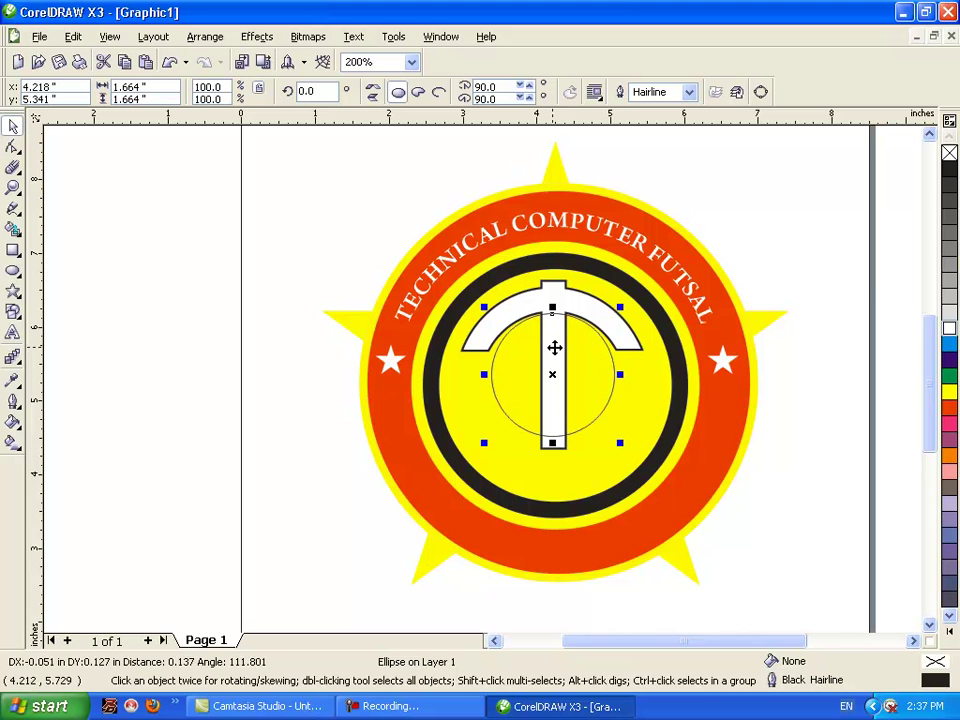
pyautogui.press('Escape')
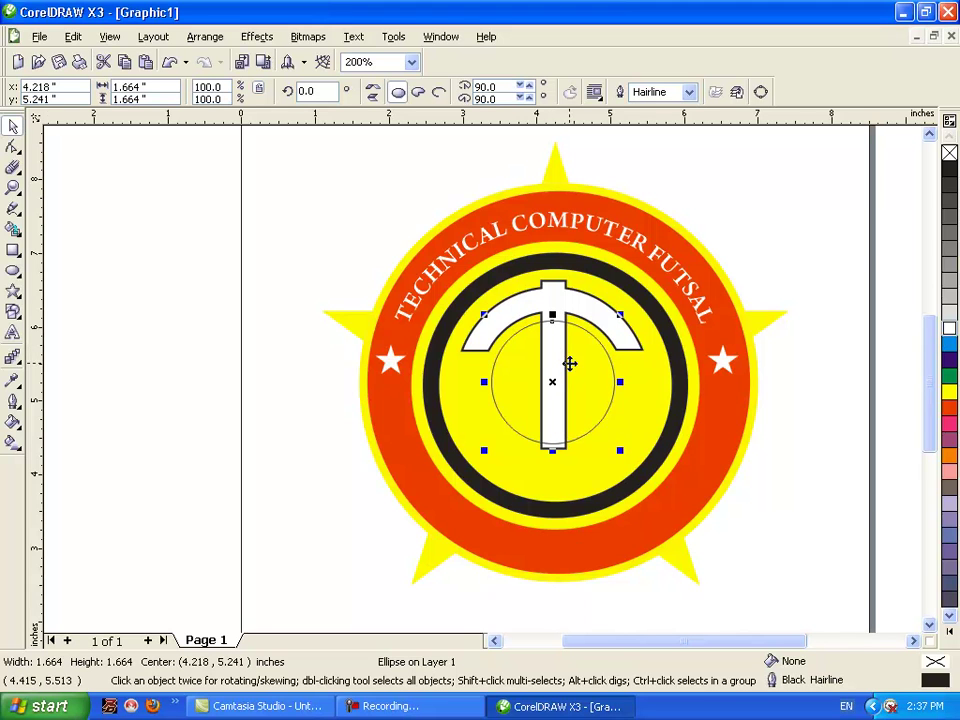
pyautogui.scroll(1, 569, 363)
pyautogui.moveTo(430, 345); pyautogui.dragTo(442, 334)
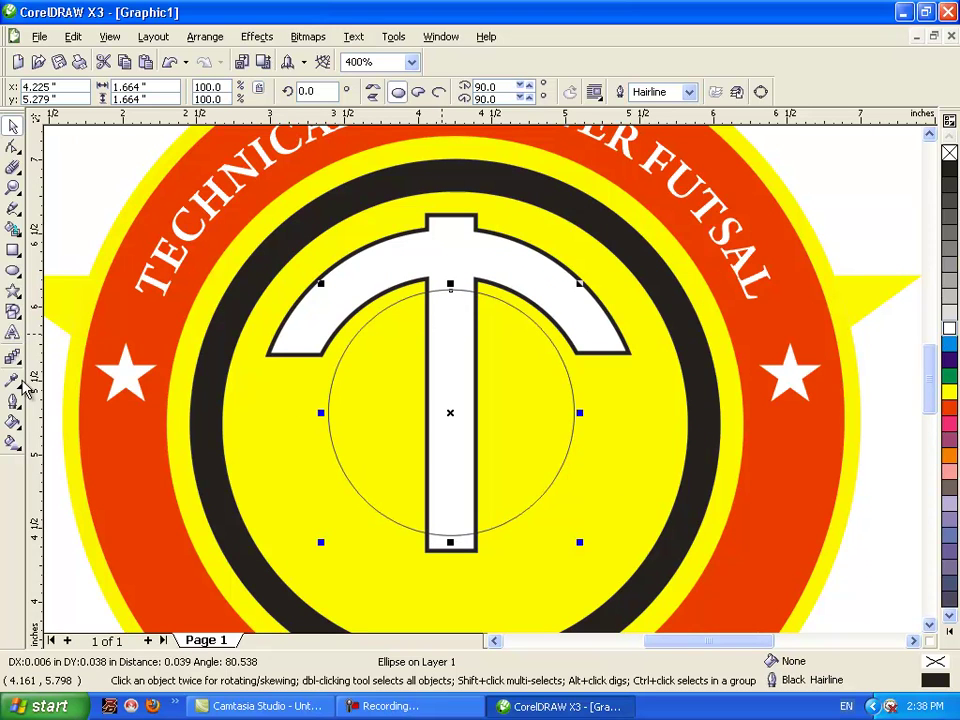
# - Give the circle over the T's stem a 2 pt outline and paste a copy of it in place
pyautogui.click(12, 401)
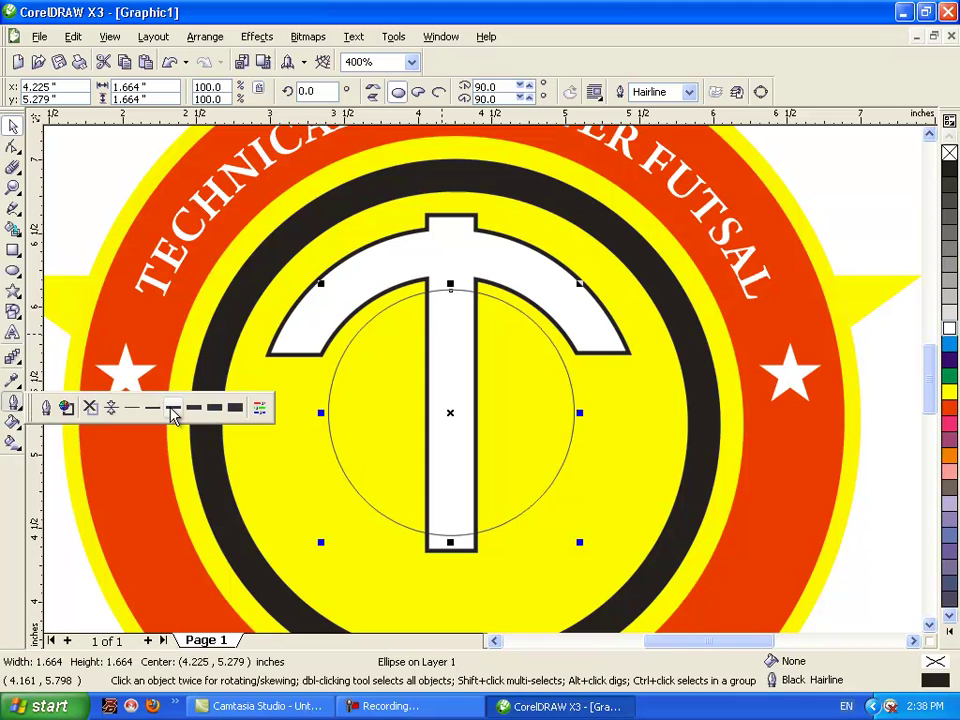
pyautogui.click(172, 412)
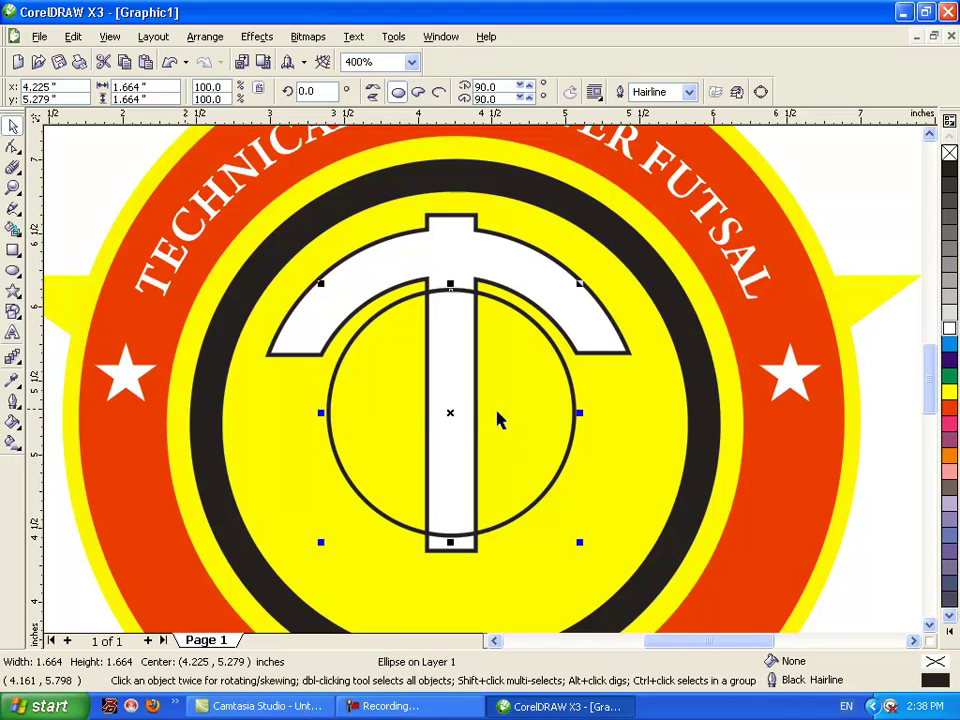
pyautogui.click(109, 40)
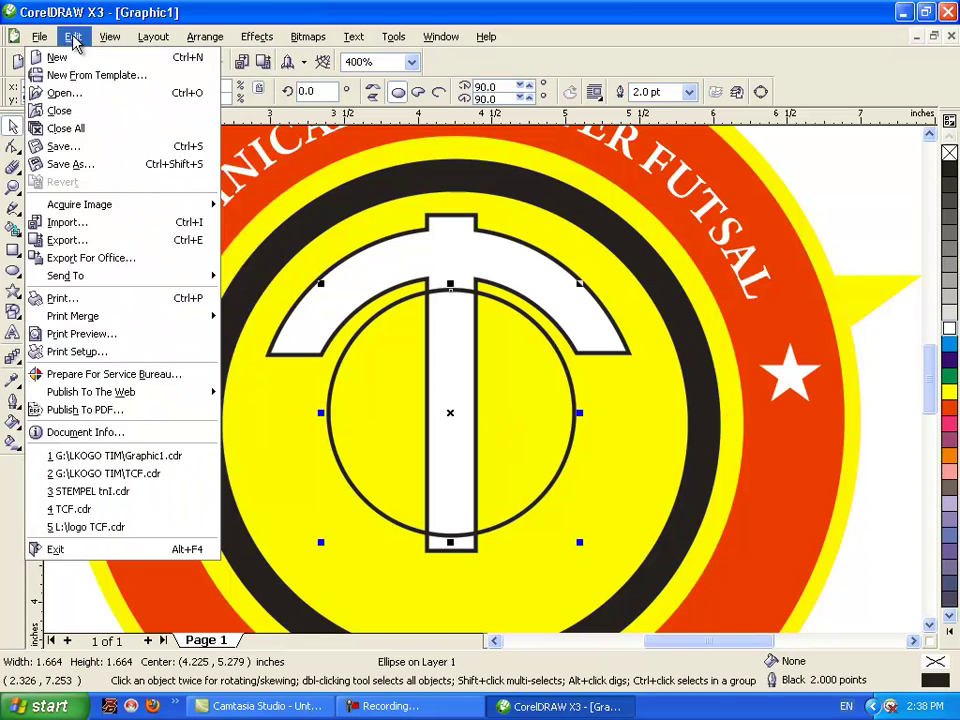
pyautogui.click(97, 132)
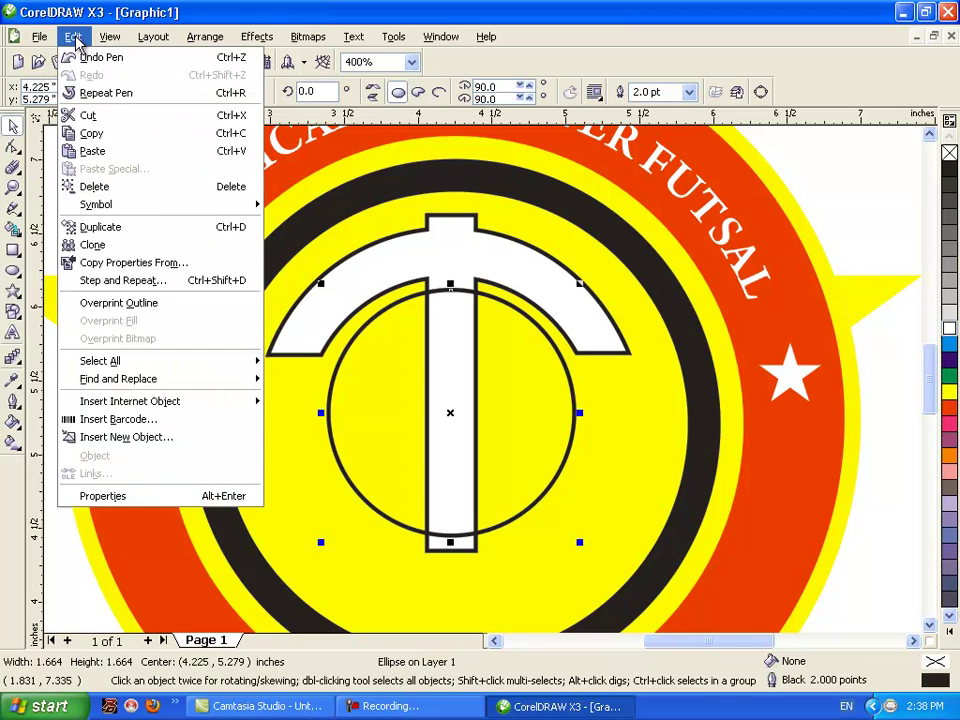
pyautogui.click(122, 152)
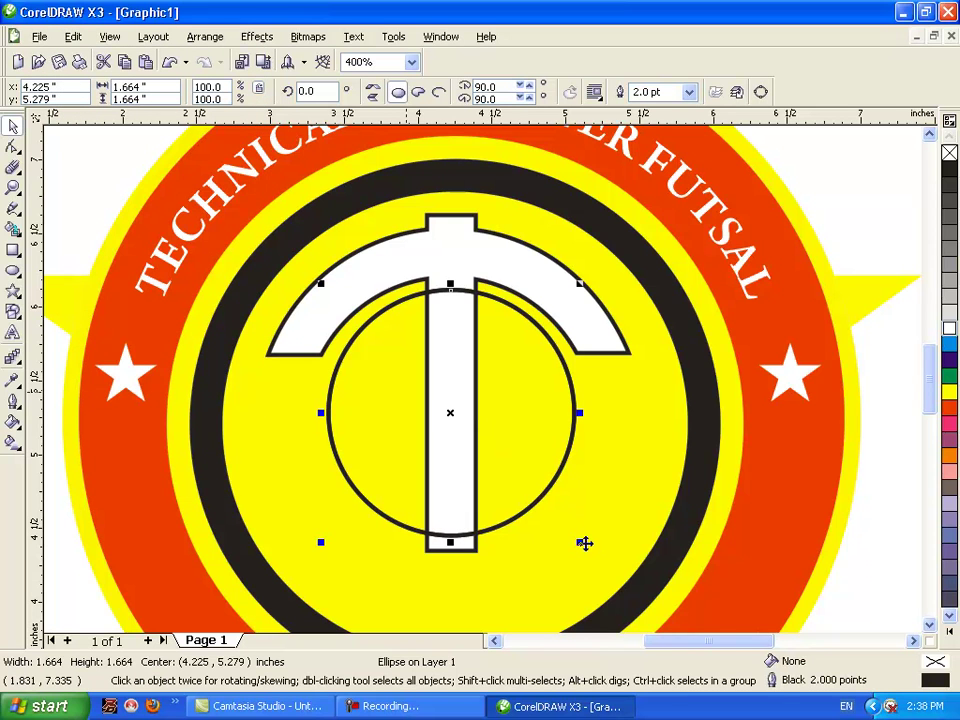
# - Shrink the copied circle to about 1.33 inches, centred inside the original at about 4.22, 5.28 inches
pyautogui.moveTo(580, 543); pyautogui.dragTo(555, 515)
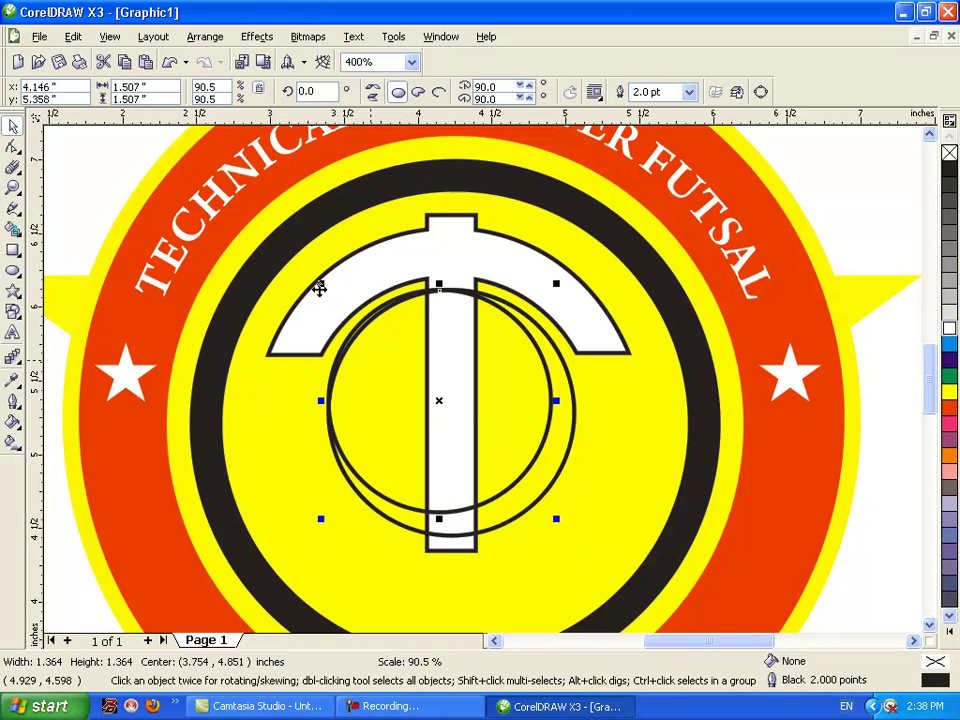
pyautogui.moveTo(320, 285); pyautogui.dragTo(345, 308)
pyautogui.moveTo(532, 494)
pyautogui.mouseDown()
pyautogui.moveTo(558, 522)
pyautogui.moveTo(531, 499)
pyautogui.mouseUp()
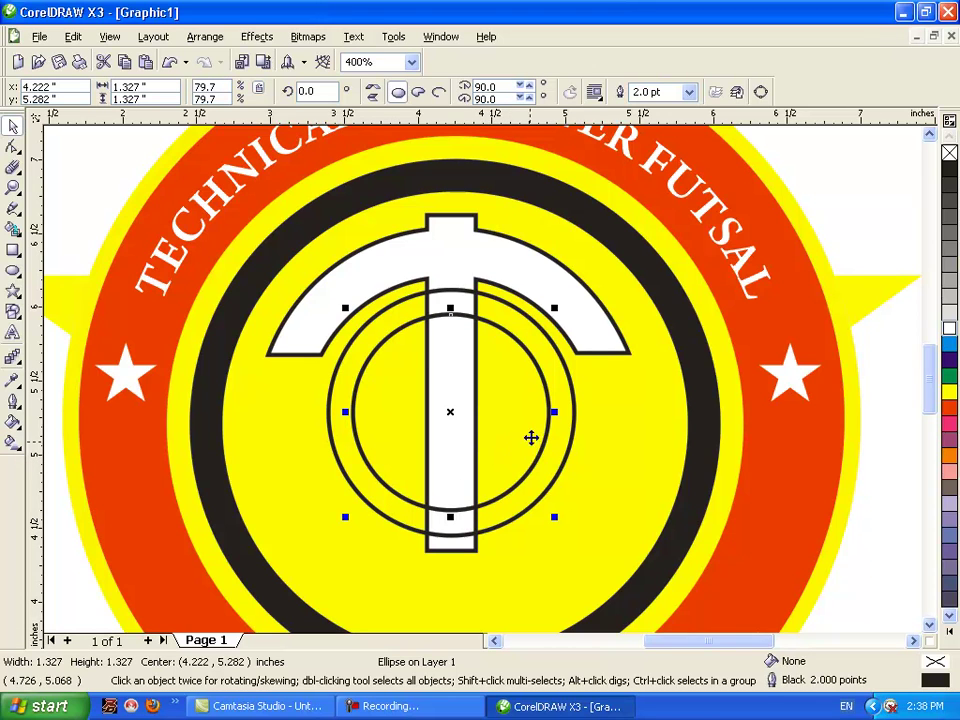
# - Combine the two circles over the T's stem into a ring and fill it with white
pyautogui.keyDown('shift'); pyautogui.click(490, 302); pyautogui.keyUp('shift')
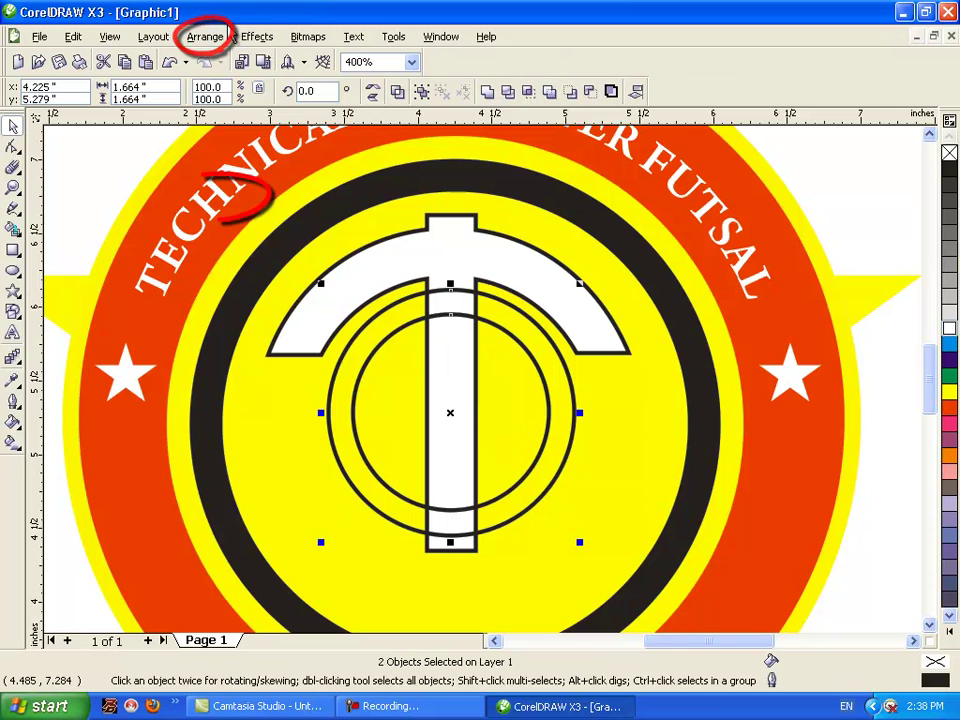
pyautogui.click(205, 36)
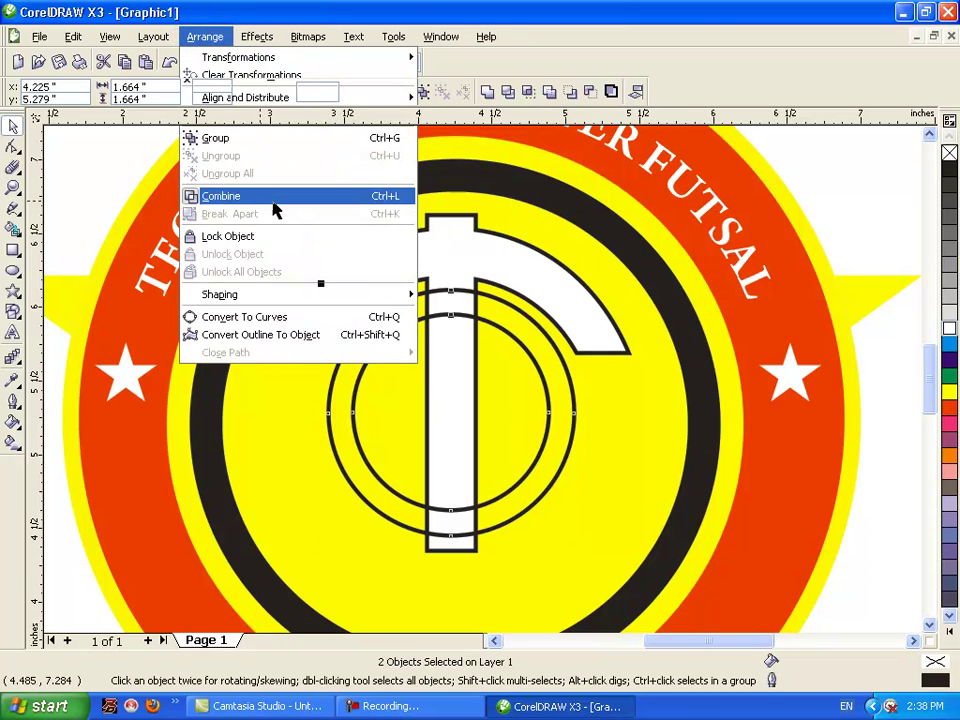
pyautogui.click(268, 198)
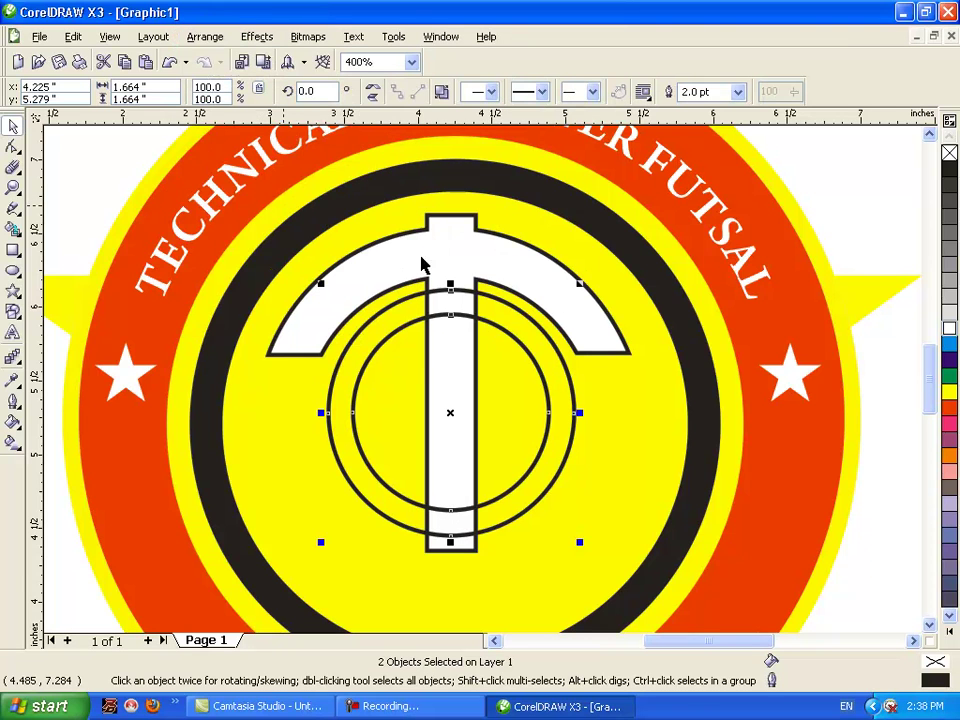
pyautogui.click(950, 328)
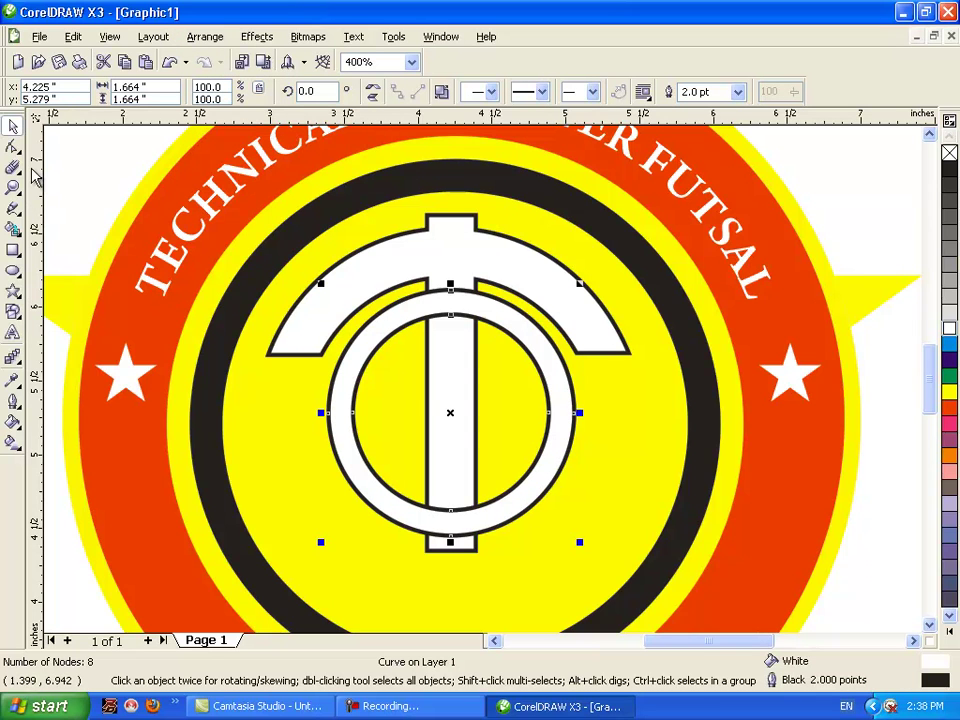
# - Erase the right side of the white ring to form a C, and cut its top across the T's stem with a 0.16 inch eraser
pyautogui.click(13, 167)
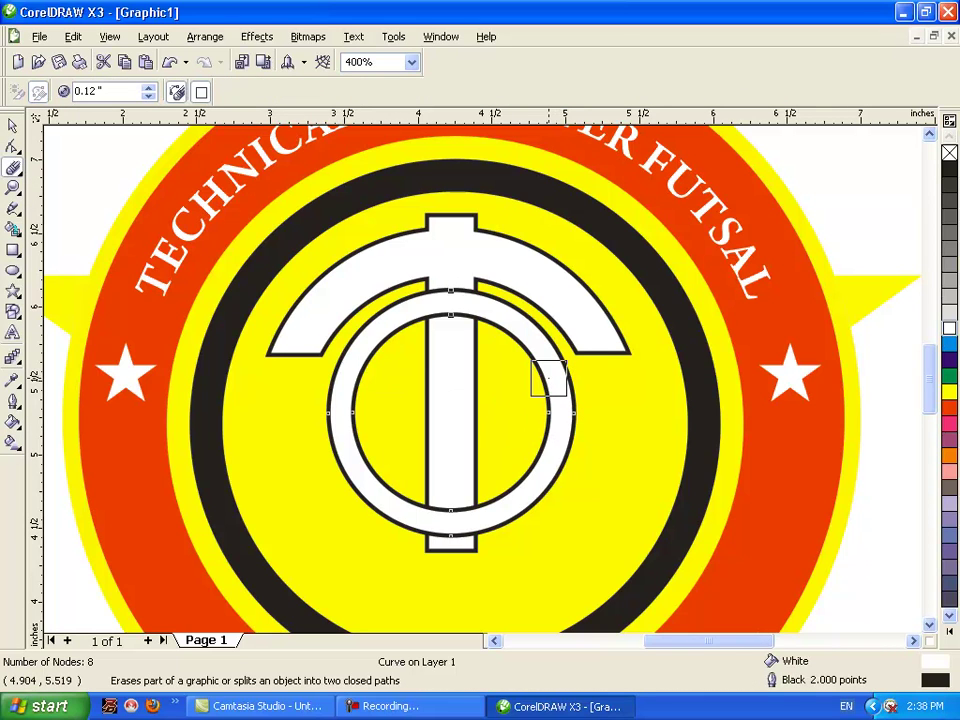
pyautogui.click(548, 378)
pyautogui.click(539, 461)
pyautogui.moveTo(539, 461)
pyautogui.mouseDown()
pyautogui.moveTo(566, 456)
pyautogui.moveTo(570, 384)
pyautogui.mouseUp()
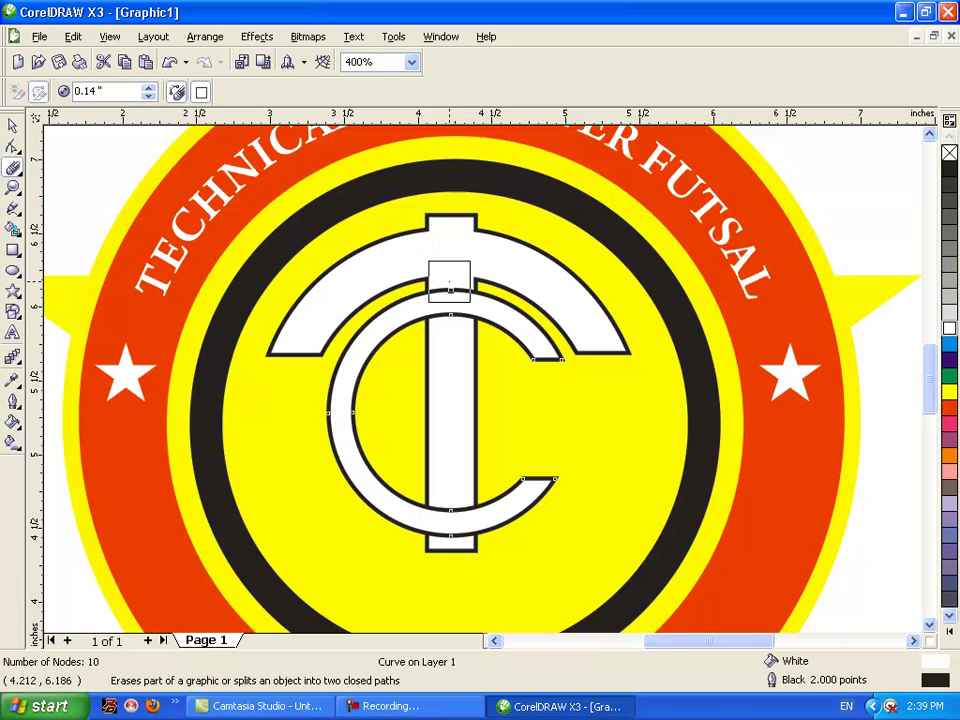
pyautogui.click(149, 88)
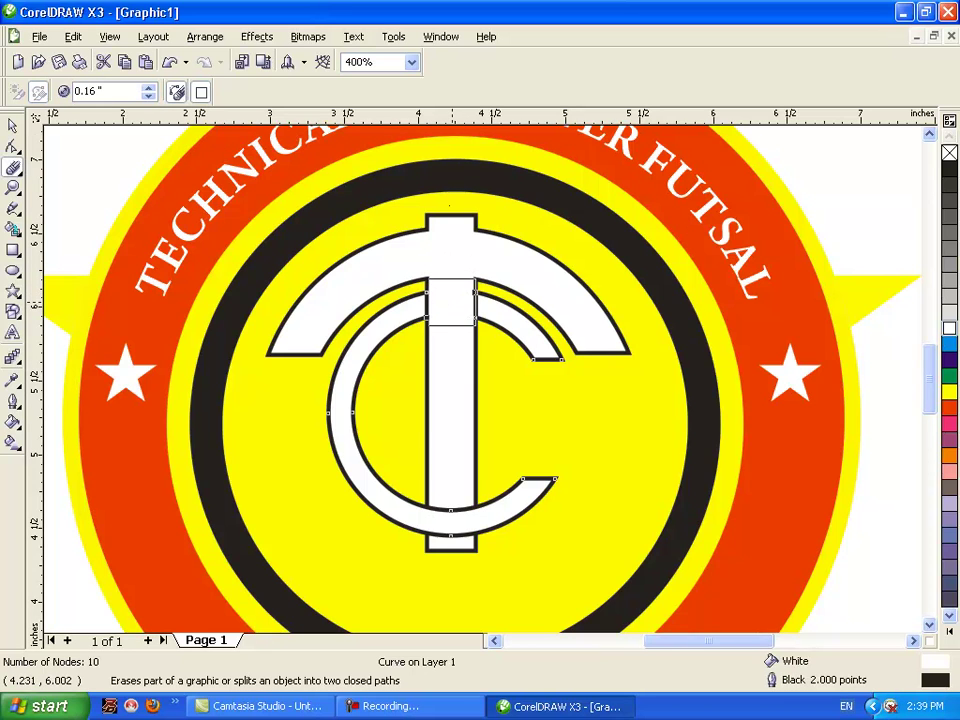
# - Erase the C's top across the T's stem and draw an upright rectangle about 0.13 by 0.77 inches inside the C at about 3.86, 5.31 inches
pyautogui.click(452, 300)
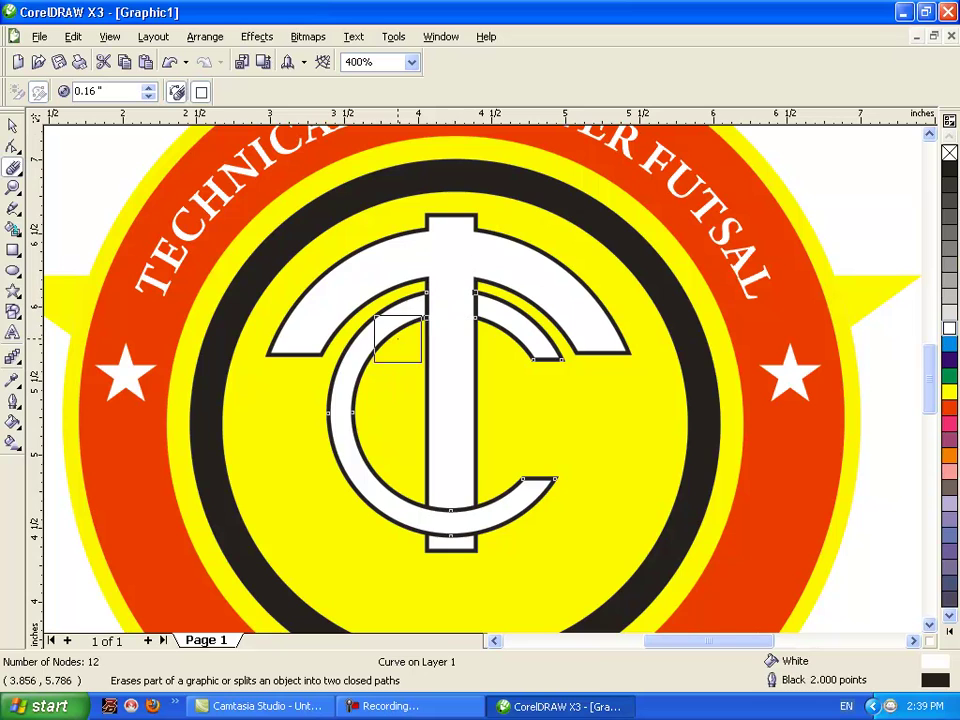
pyautogui.click(14, 250)
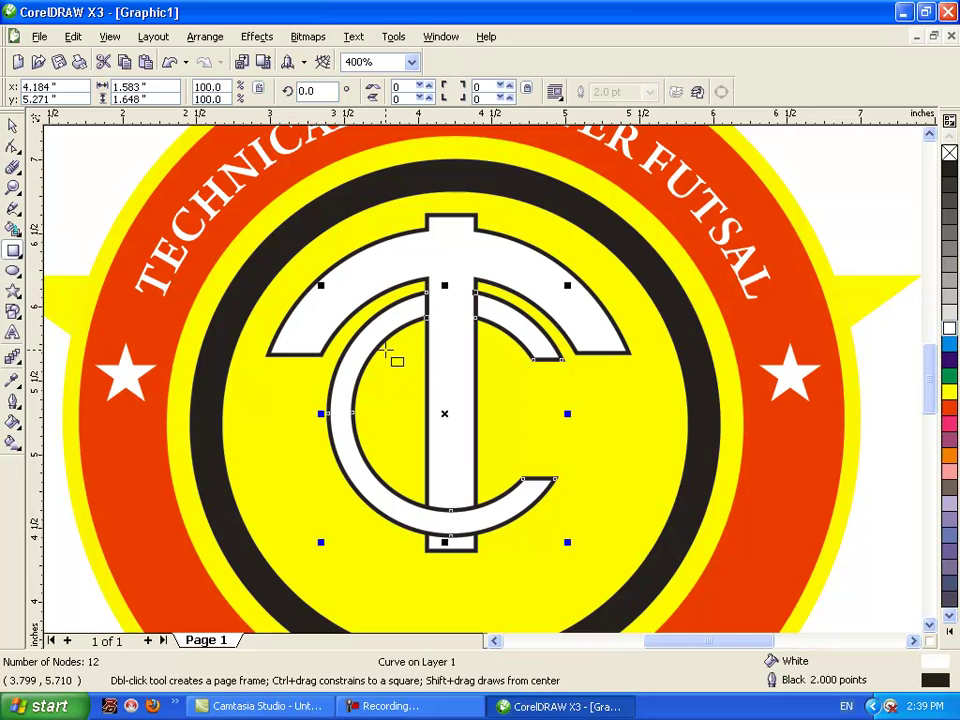
pyautogui.moveTo(375, 353); pyautogui.dragTo(394, 468)
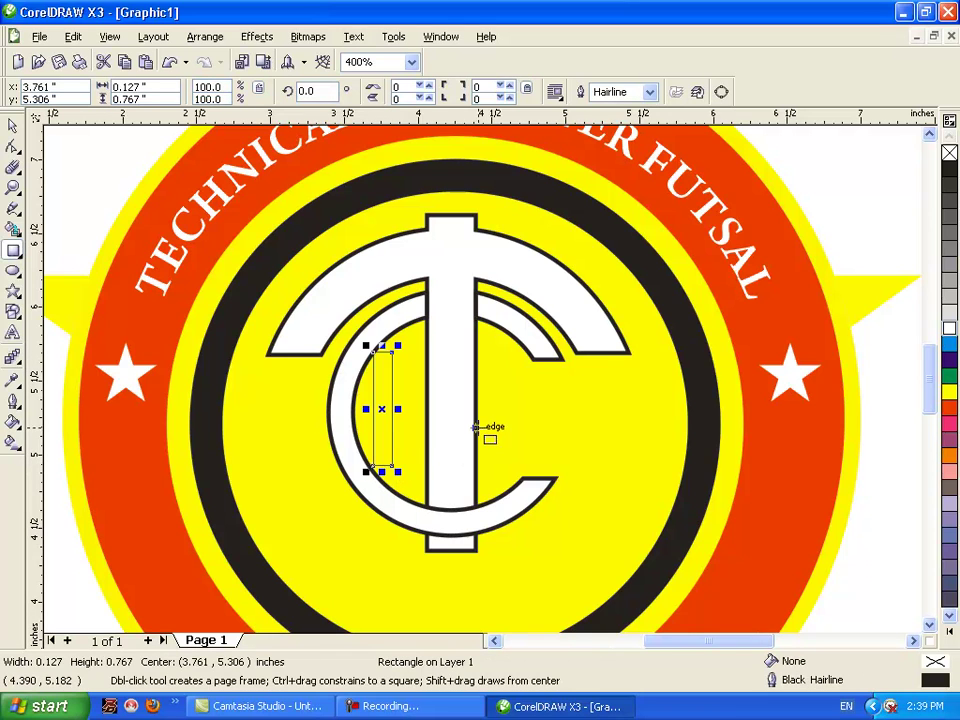
pyautogui.press('Right')
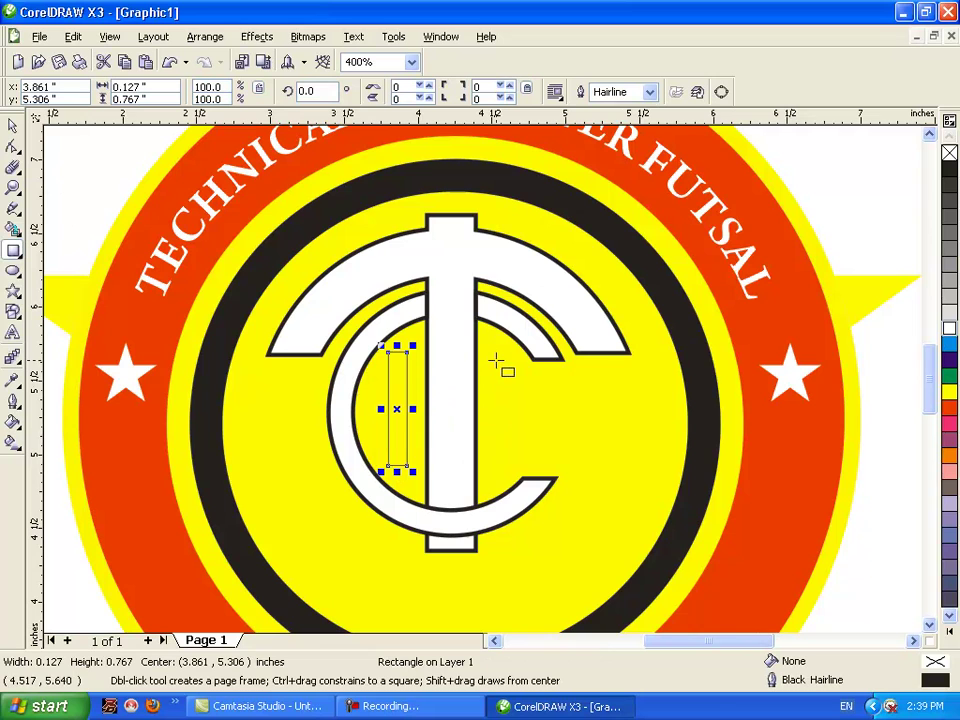
# - Draw a horizontal bar about 0.79 by 0.13 inches across the T's stem and paste a copy below it at about 4.15, 5.33 inches
pyautogui.moveTo(498, 354); pyautogui.dragTo(381, 374)
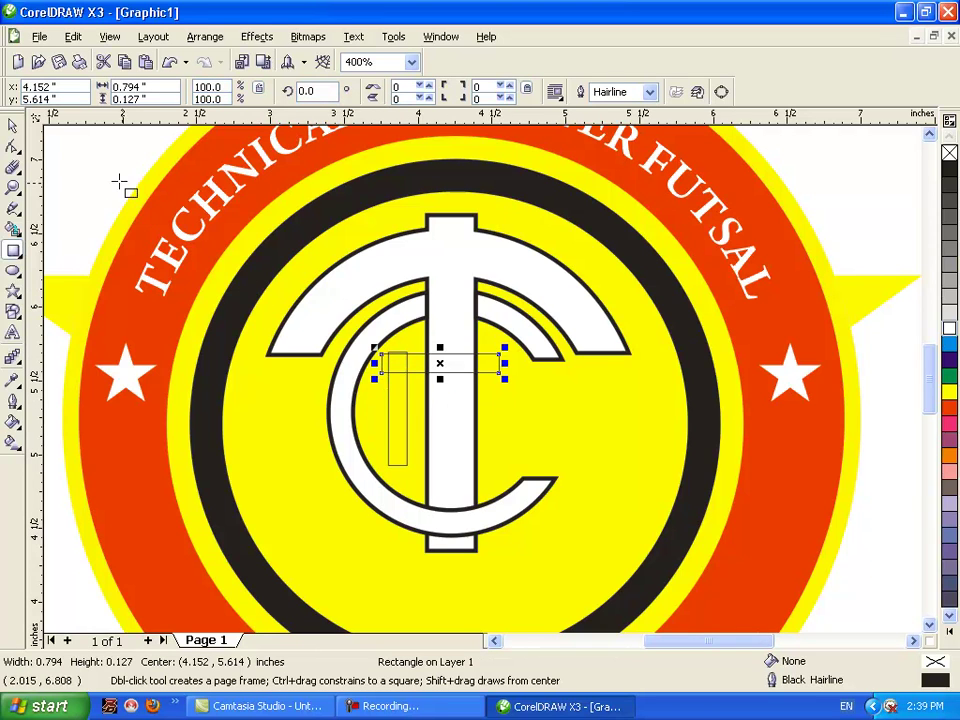
pyautogui.click(75, 40)
pyautogui.click(91, 132)
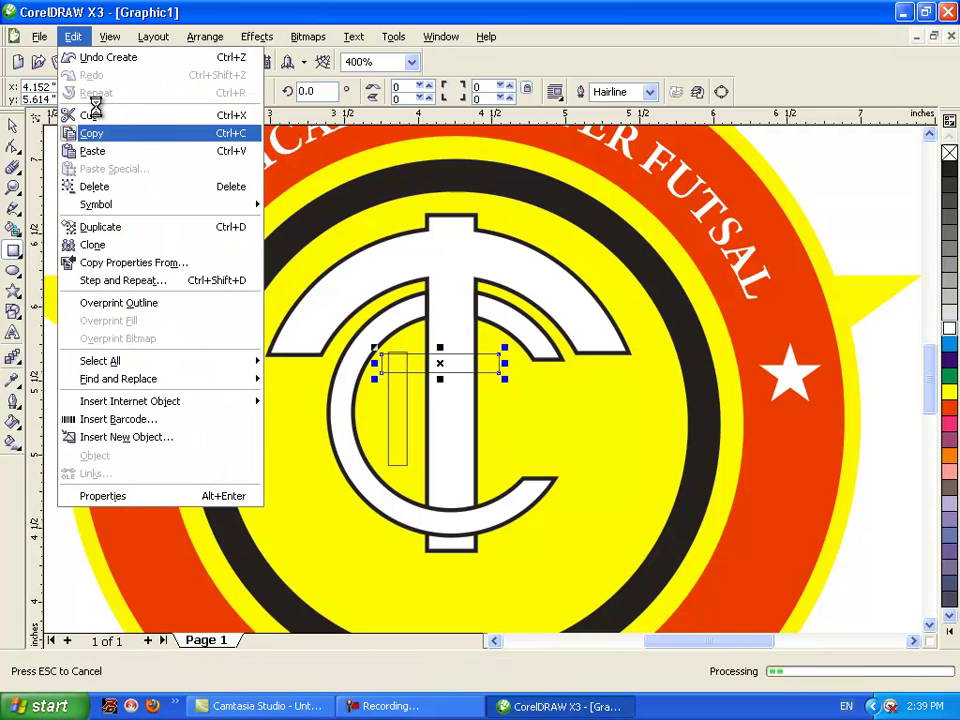
pyautogui.click(75, 38)
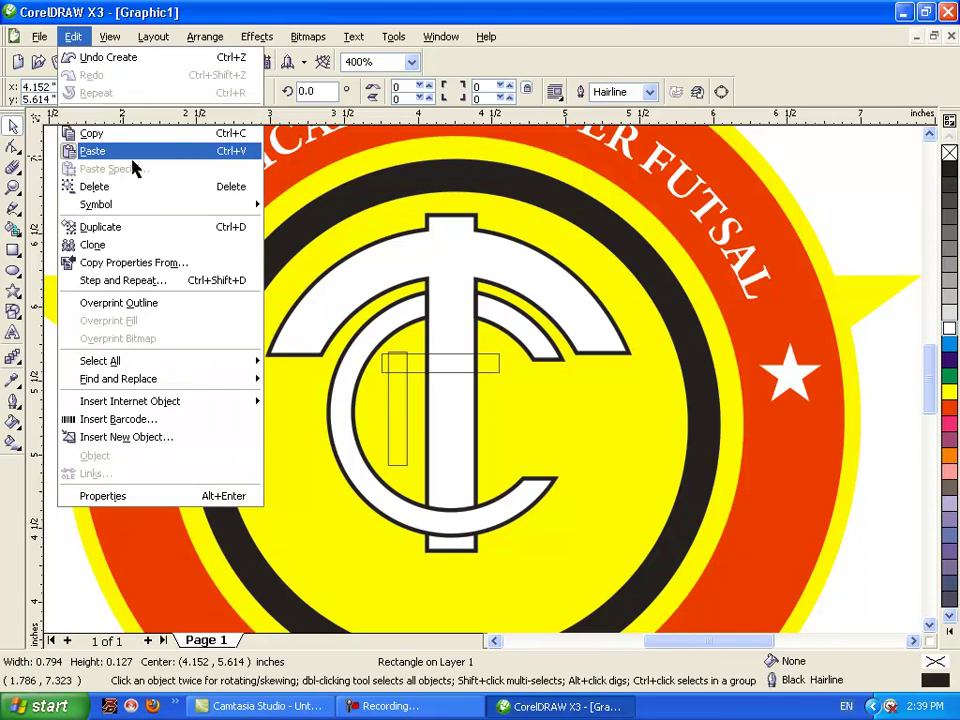
pyautogui.click(100, 152)
pyautogui.press('Down')
pyautogui.press('Down')
pyautogui.press('Down')
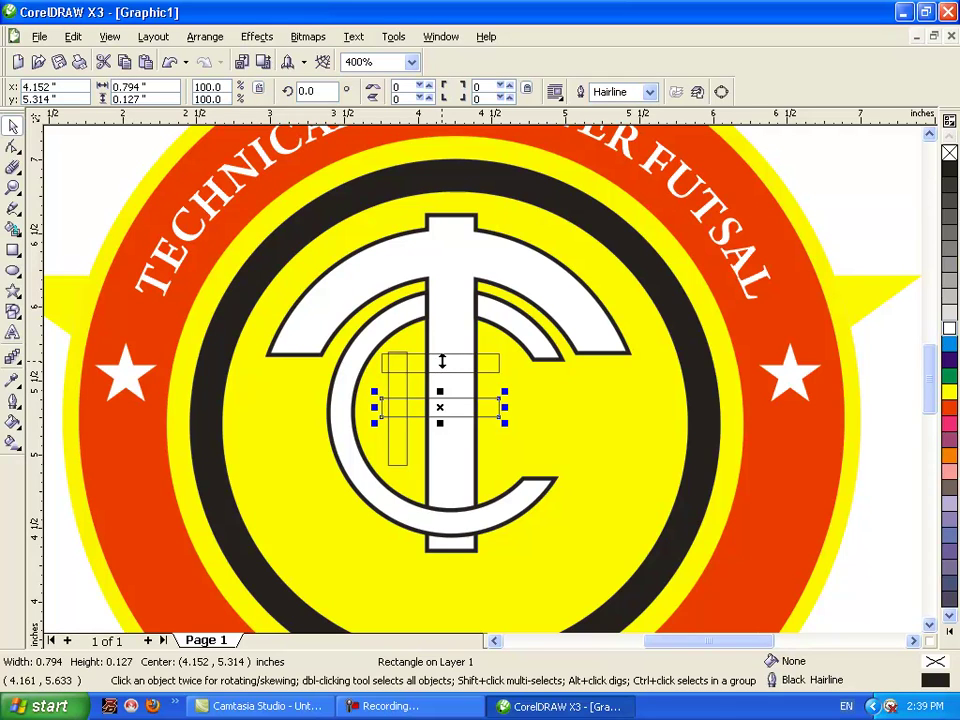
pyautogui.moveTo(465, 408)
pyautogui.mouseDown()
pyautogui.moveTo(461, 417)
pyautogui.moveTo(470, 404)
pyautogui.moveTo(462, 406)
pyautogui.mouseUp()
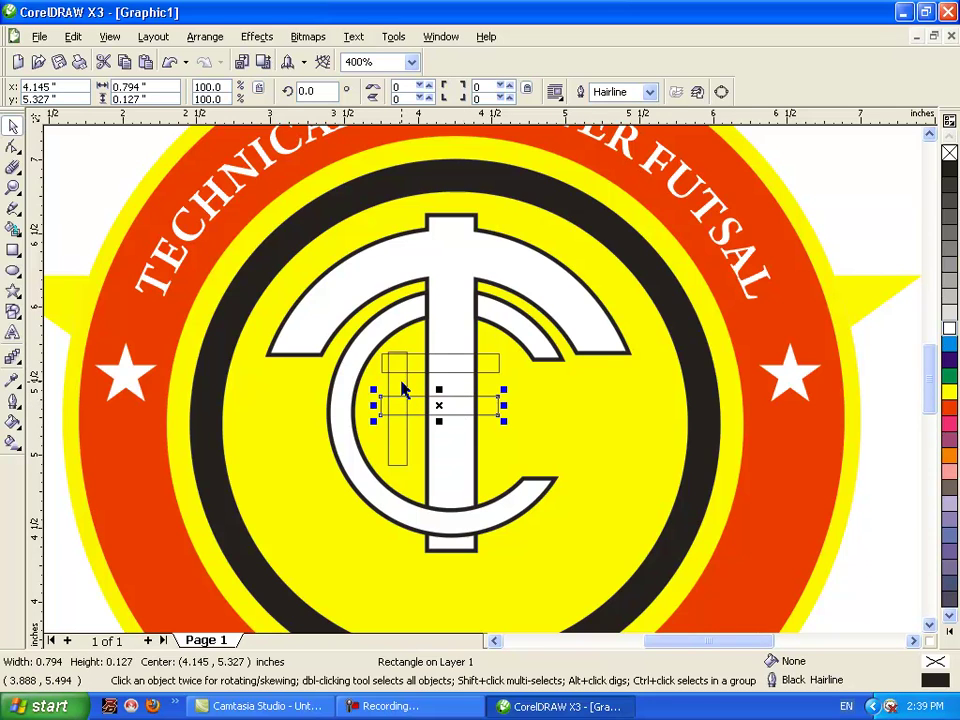
# - Stretch the upright rectangle to about 0.94 inches high and lower the copied bar to about 4.15, 5.26 inches
pyautogui.click(397, 390)
pyautogui.moveTo(399, 346); pyautogui.dragTo(400, 330)
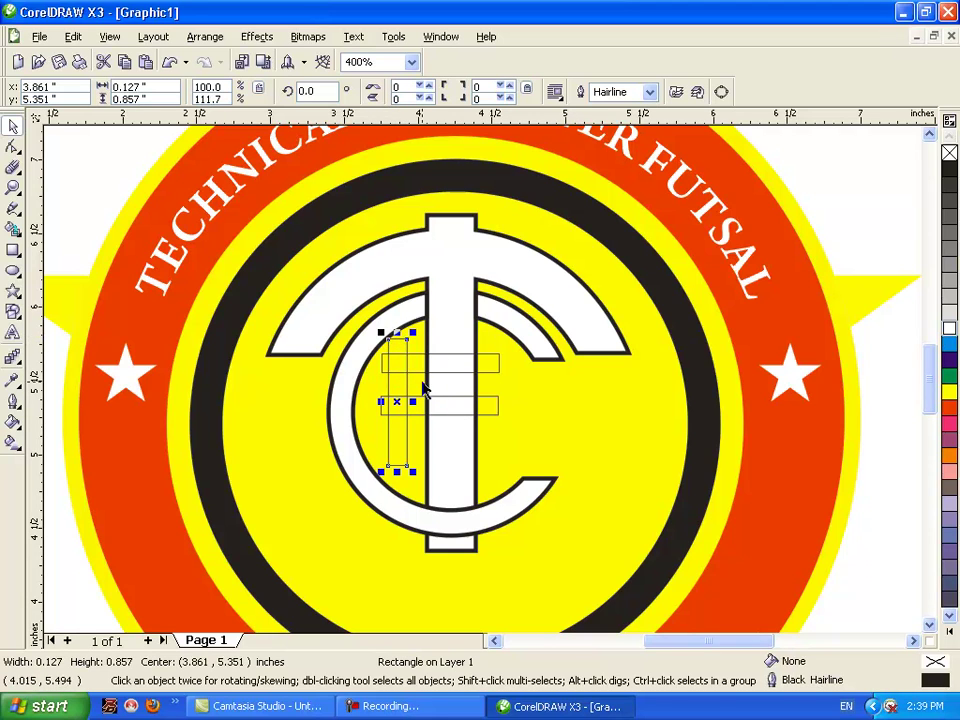
pyautogui.press('Down')
pyautogui.moveTo(400, 345)
pyautogui.mouseDown()
pyautogui.moveTo(400, 310)
pyautogui.moveTo(400, 343)
pyautogui.mouseUp()
pyautogui.click(443, 405)
pyautogui.moveTo(446, 413); pyautogui.dragTo(446, 422)
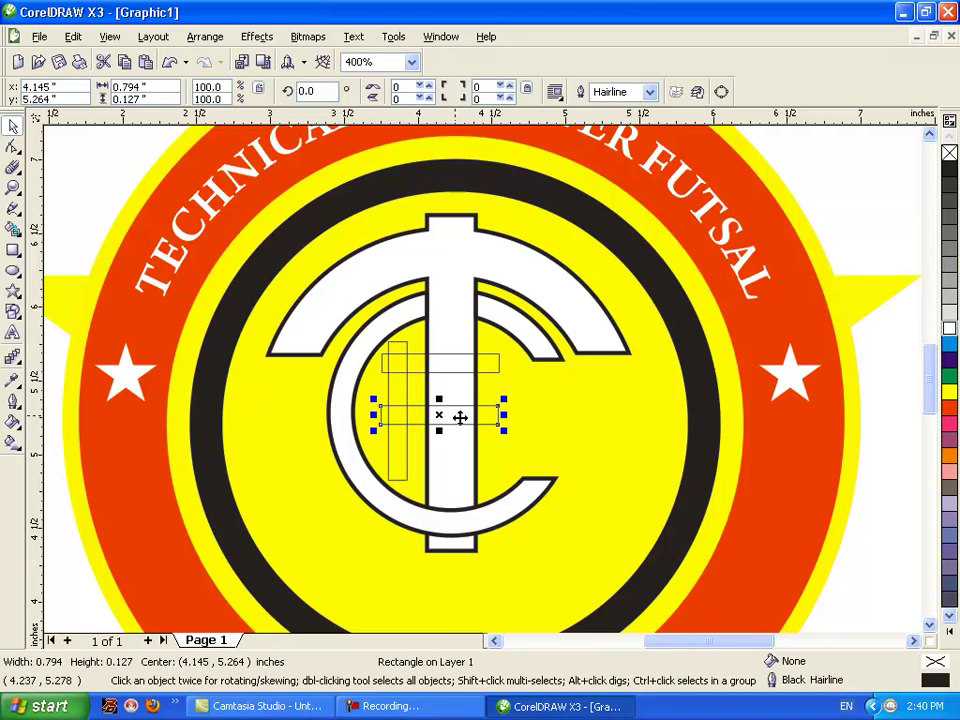
# - Weld the three rectangles into one white F shape with a 2 pt outline
pyautogui.keyDown('shift'); pyautogui.click(422, 368); pyautogui.keyUp('shift')
pyautogui.keyDown('shift'); pyautogui.click(399, 456); pyautogui.keyUp('shift')
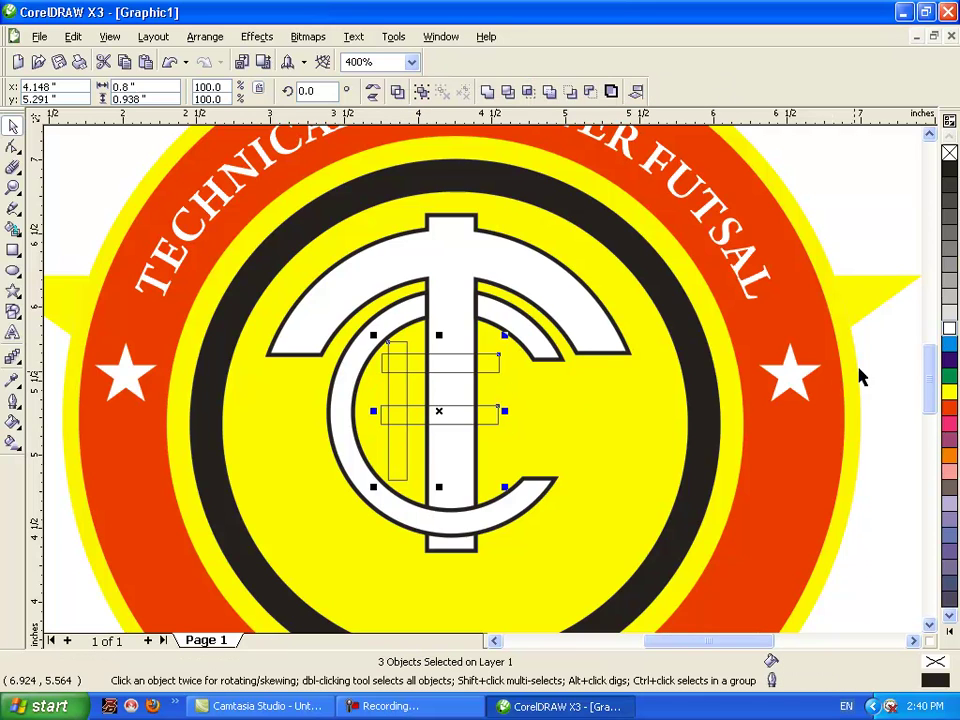
pyautogui.click(487, 91)
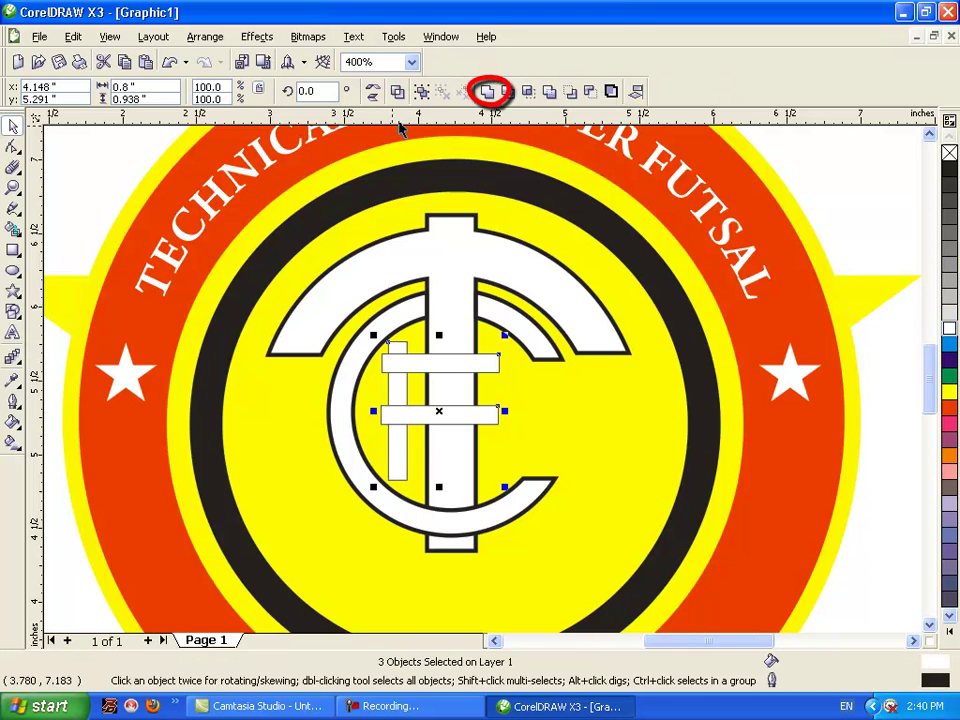
pyautogui.click(13, 402)
pyautogui.click(173, 409)
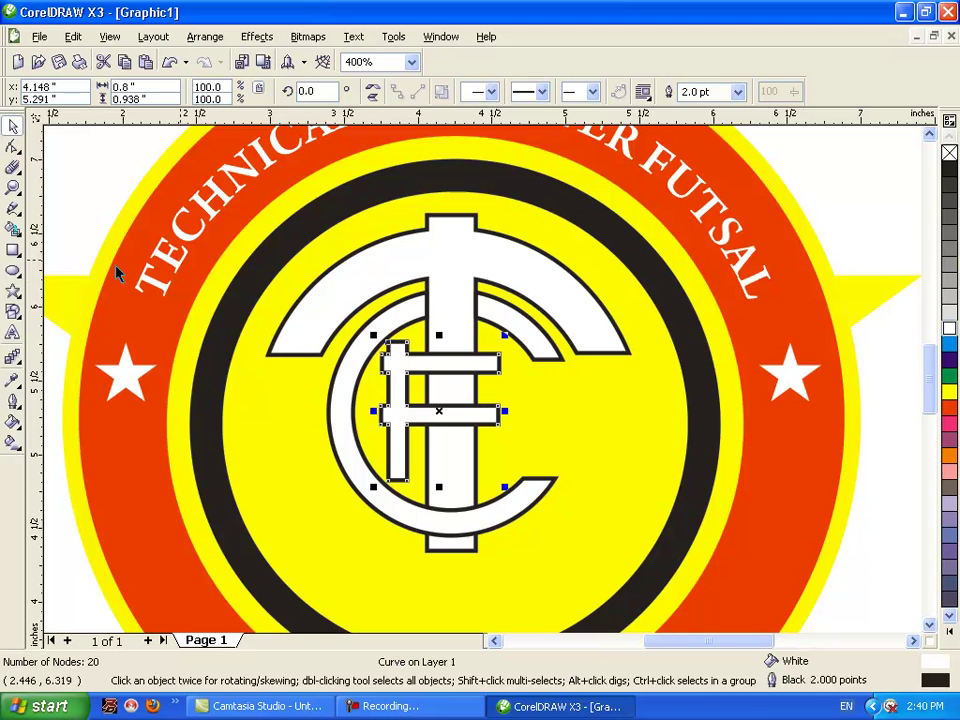
# - Erase the F's lower bar where it crosses the T's stem, using the 0.16 inch eraser
pyautogui.click(13, 167)
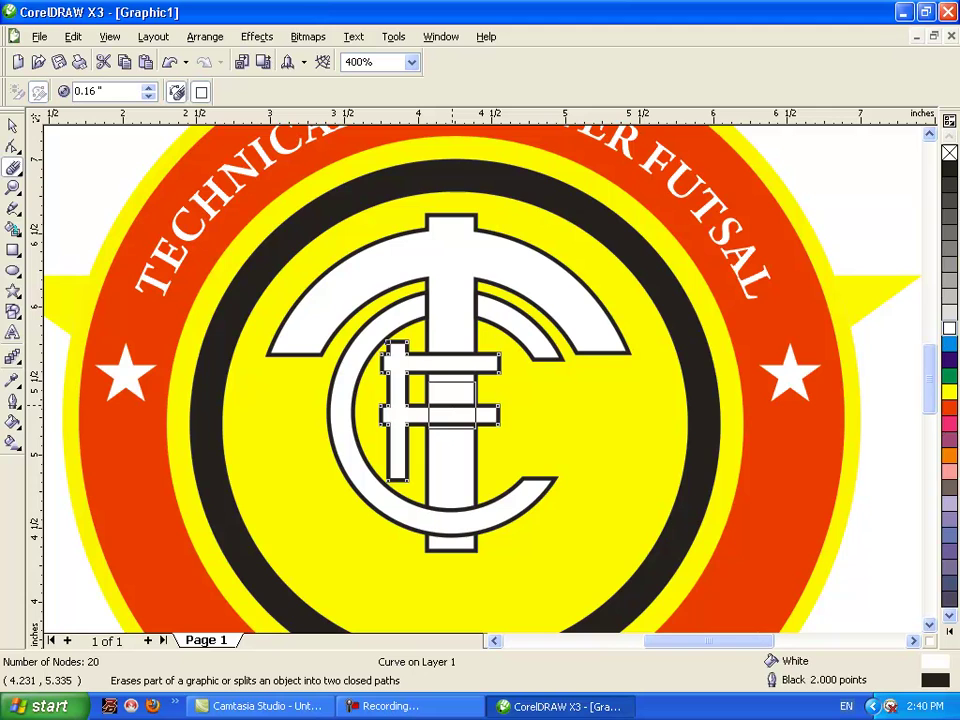
pyautogui.moveTo(452, 403); pyautogui.dragTo(452, 472)
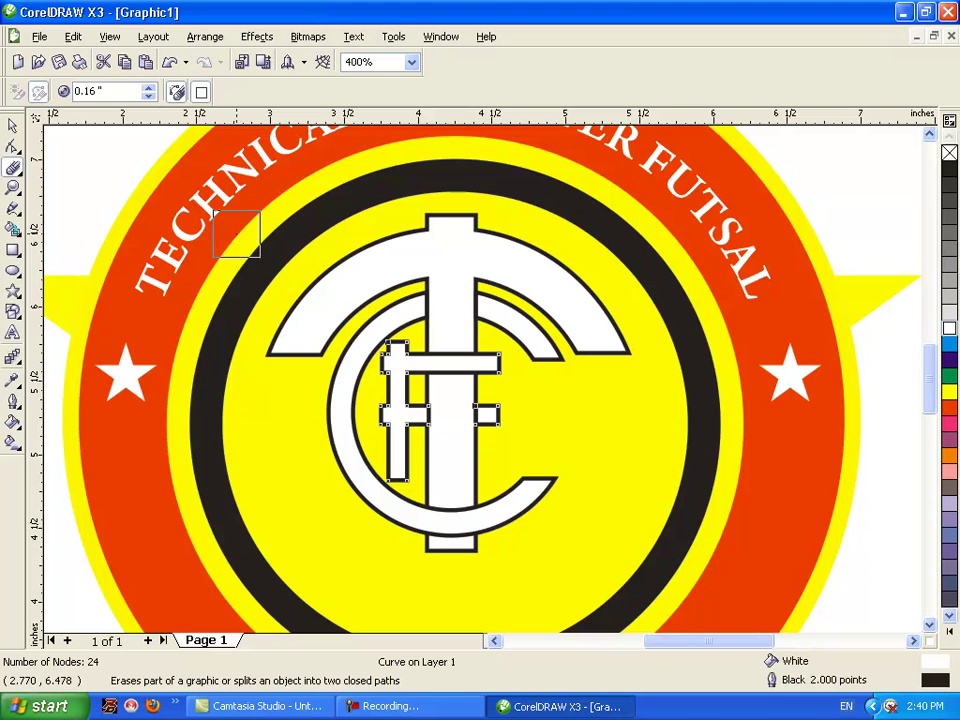
# - Draw a circle about 1.19 inches in diameter and centre it on the page
pyautogui.click(12, 270)
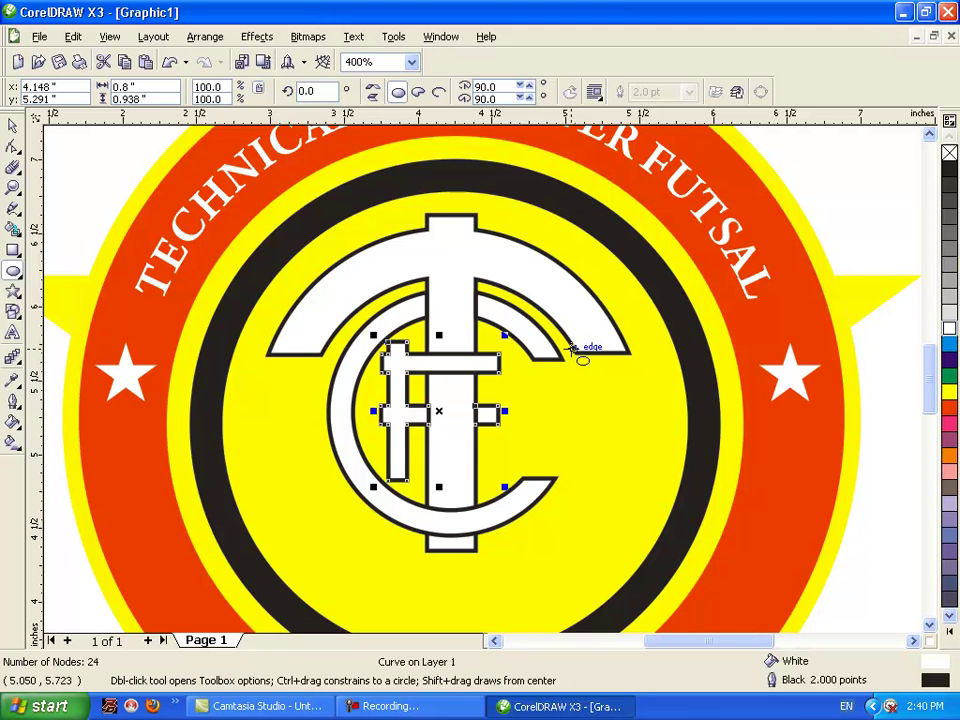
pyautogui.scroll(-1, 493, 388)
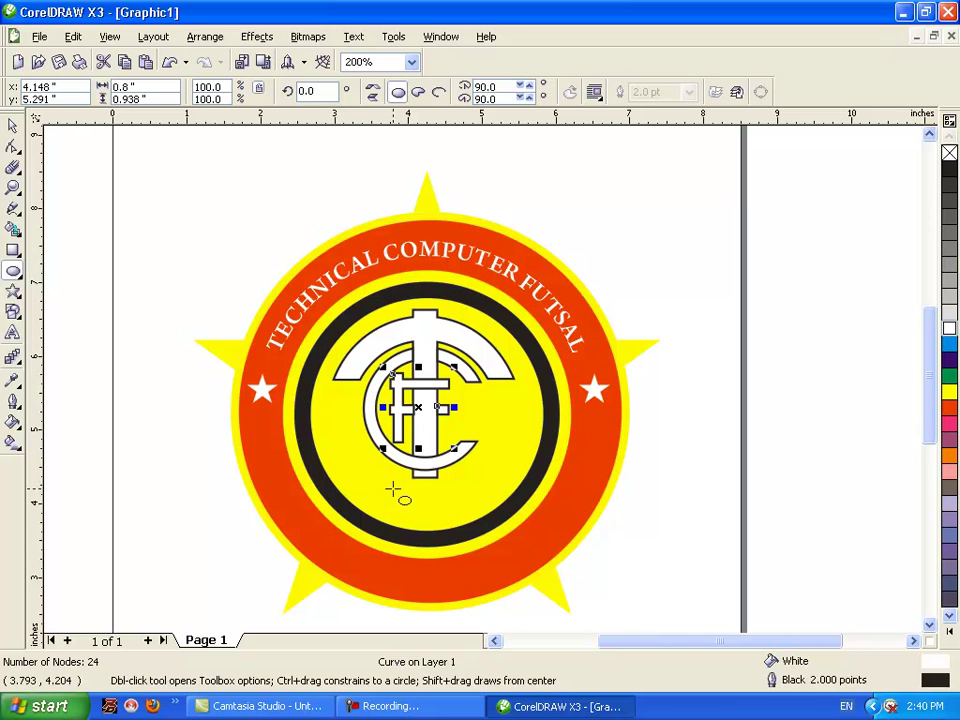
pyautogui.moveTo(384, 488); pyautogui.dragTo(438, 577)
pyautogui.press('p')
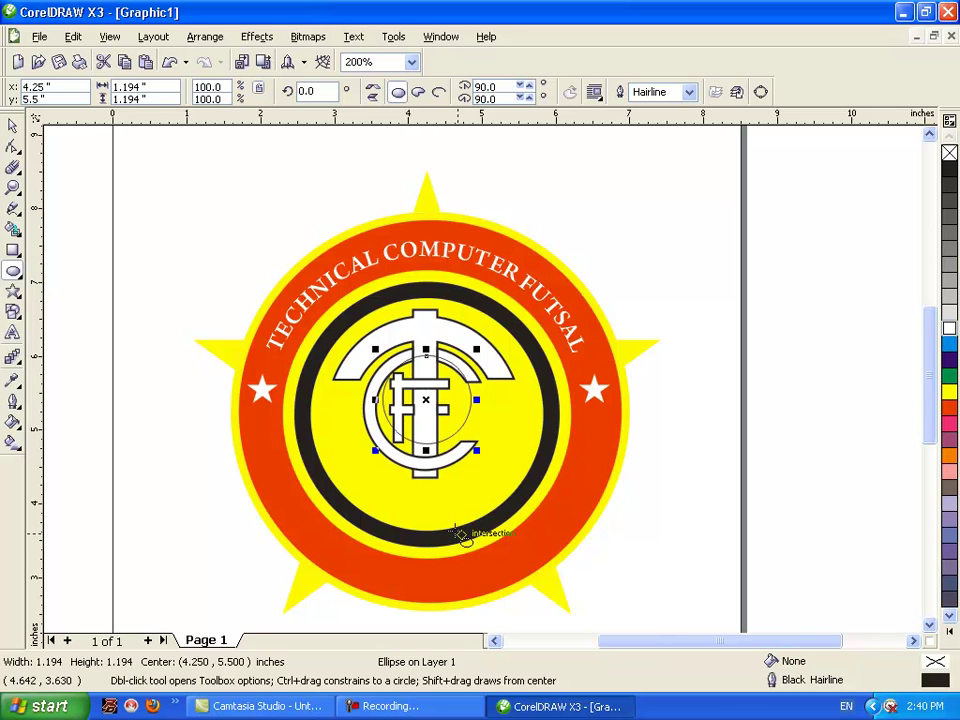
# - Move the new circle straight down to 4.25, 3.6 inches, over the lower part of the black ring
pyautogui.press('Down')
pyautogui.press('Down')
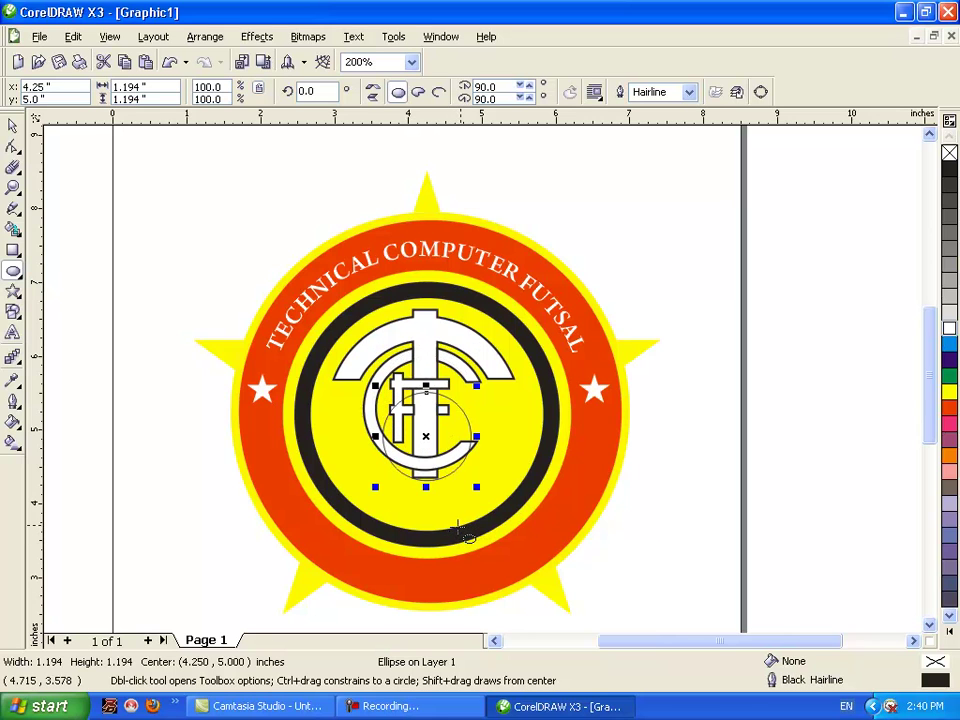
pyautogui.press('Down')
pyautogui.press('Down')
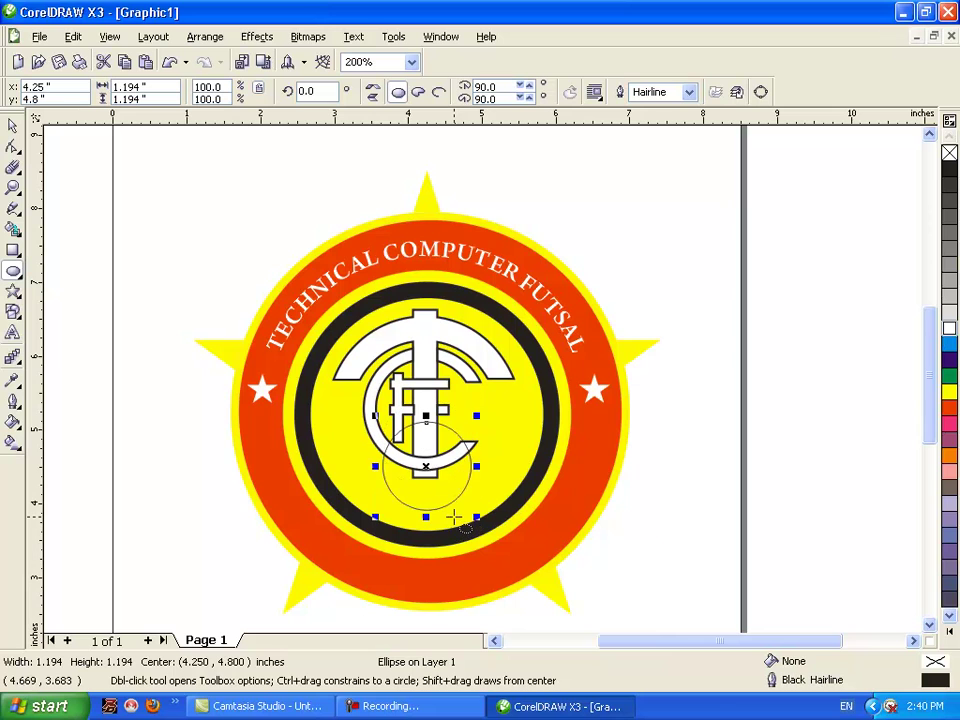
pyautogui.press('Down')
pyautogui.press('Down')
pyautogui.press('Down')
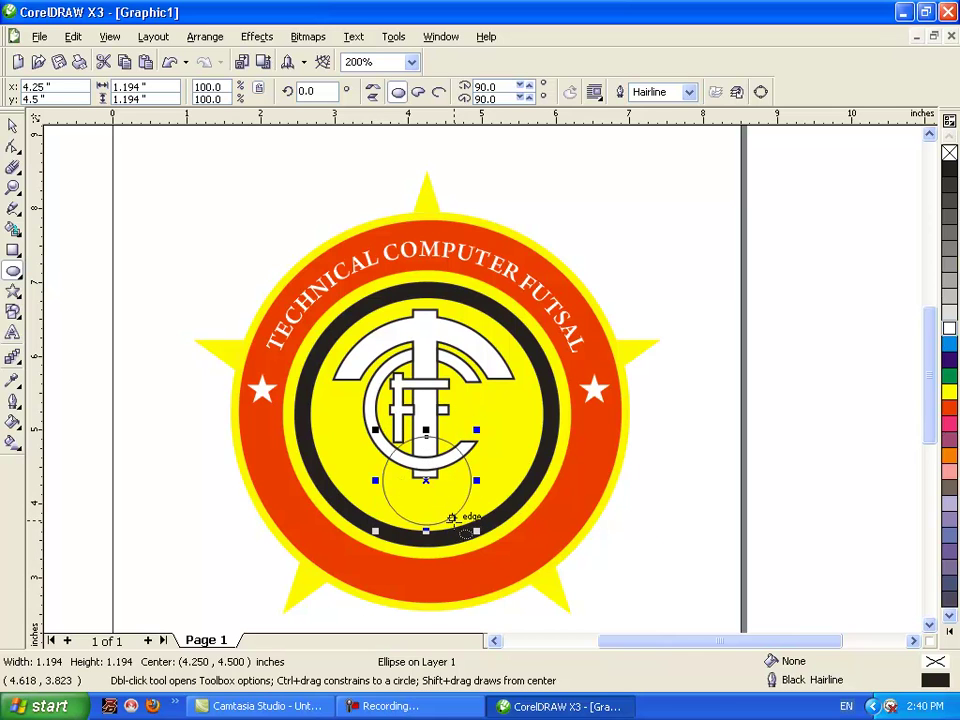
pyautogui.press('Down')
pyautogui.press('Down')
pyautogui.press('Down')
pyautogui.press('Down')
pyautogui.press('Down')
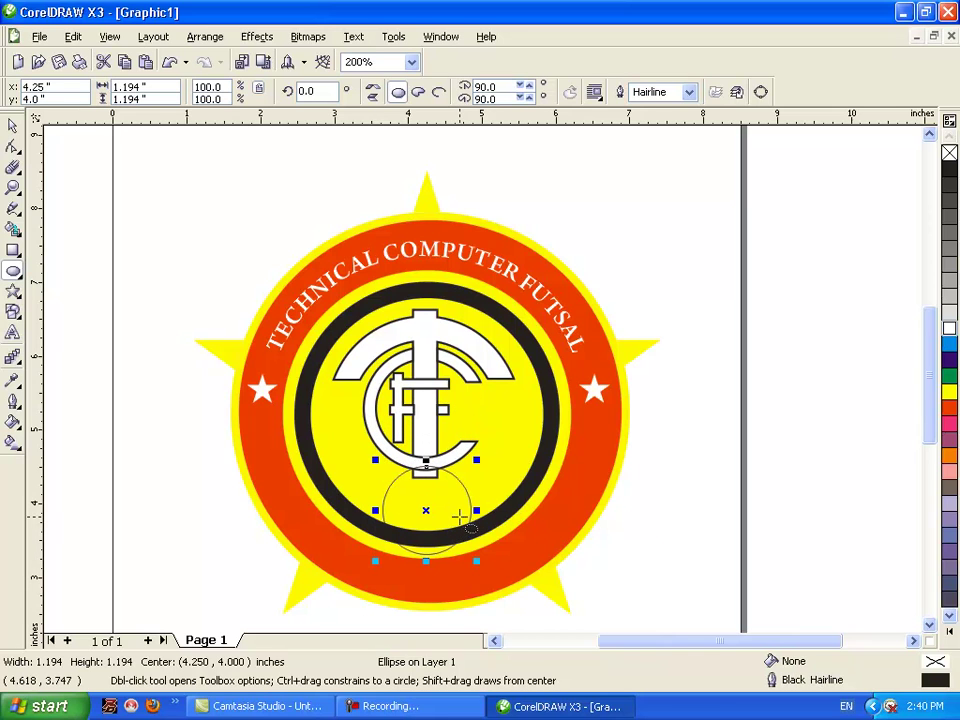
pyautogui.press('Down')
pyautogui.press('Down')
pyautogui.press('Down')
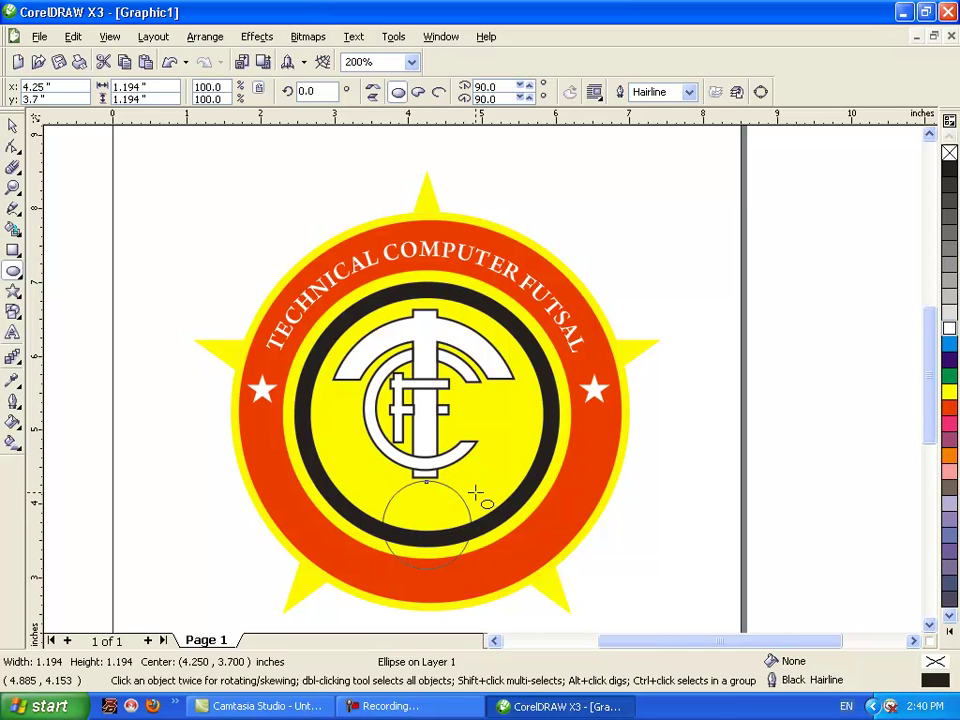
pyautogui.press('Down')
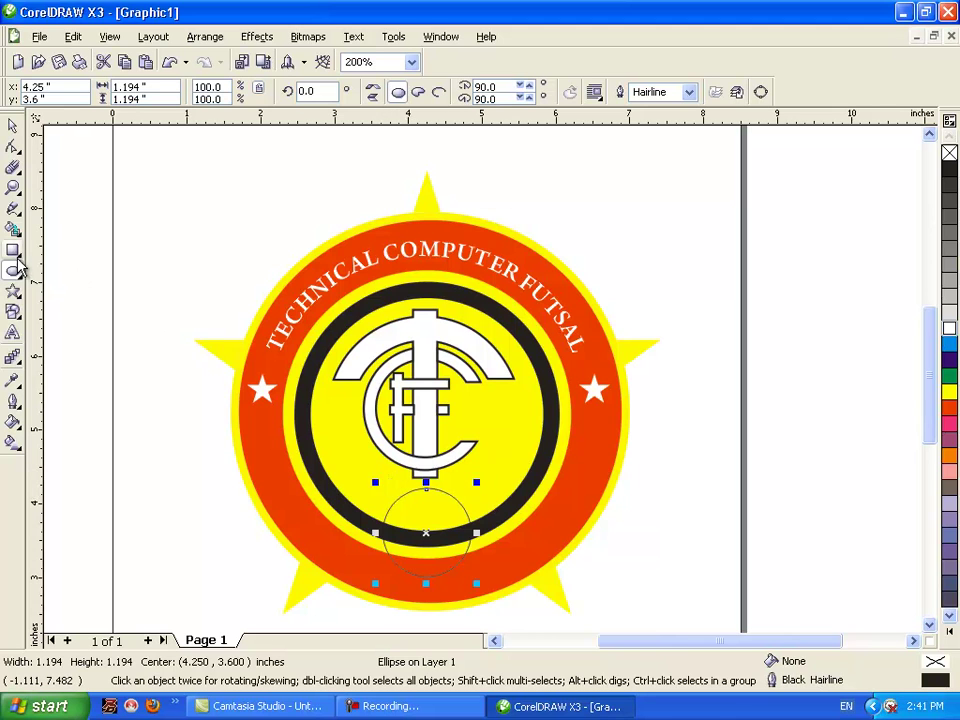
# - Give the small lower circle a 2 pt outline and a yellow fill
pyautogui.click(13, 402)
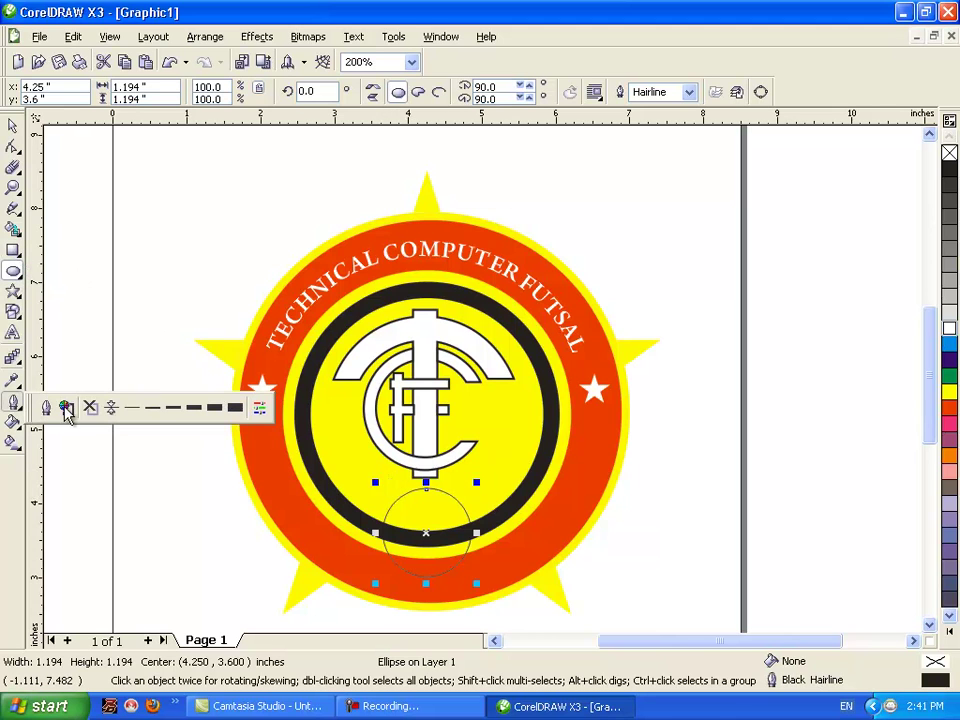
pyautogui.click(177, 411)
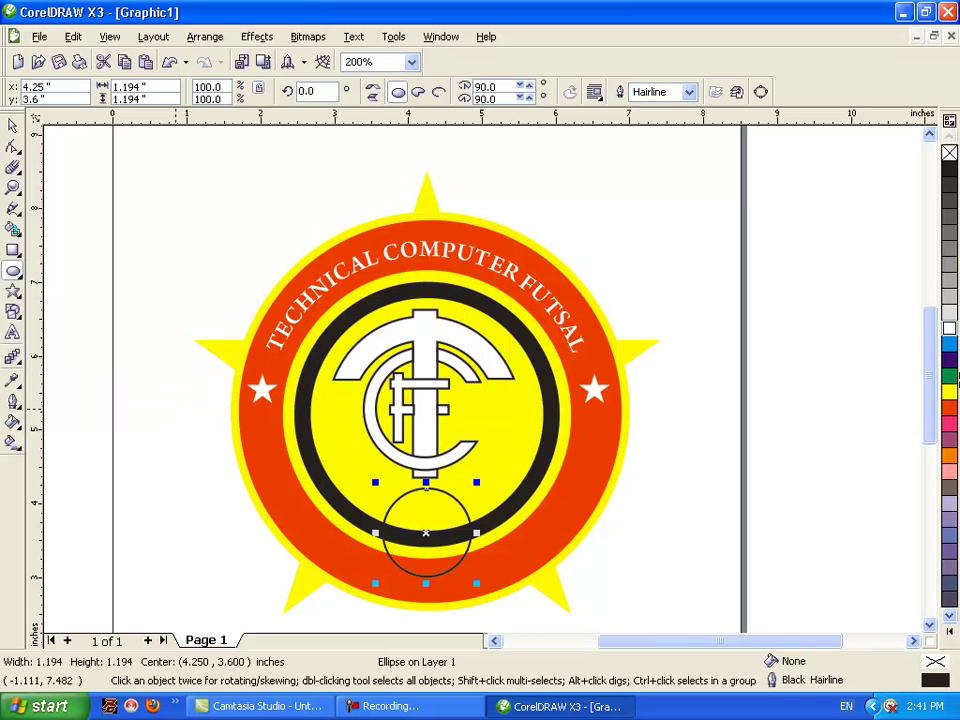
pyautogui.click(949, 391)
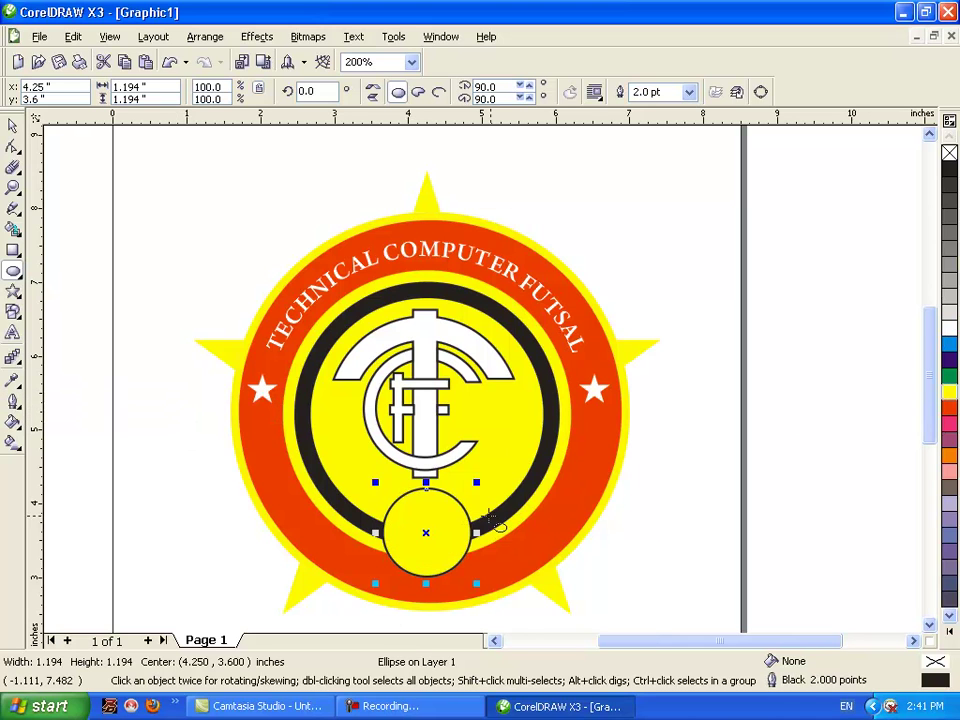
# - Draw a straight horizontal line across the yellow circle's upper part, from about 3.70, 3.84 to 4.80, 3.84 inches, with the Pen tool
pyautogui.scroll(1, 493, 520)
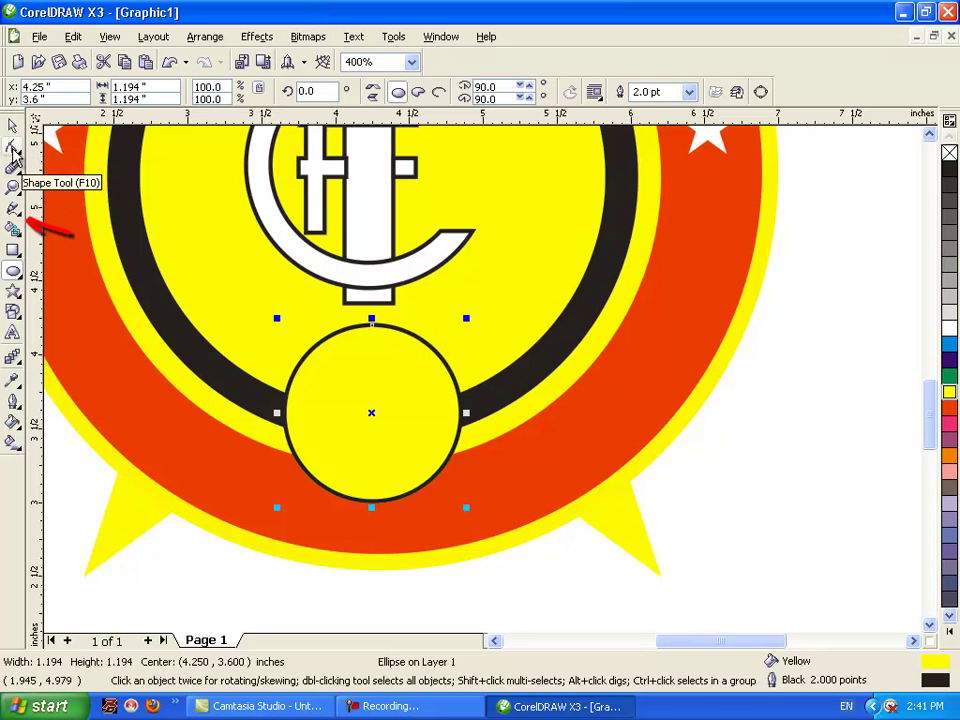
pyautogui.click(14, 210)
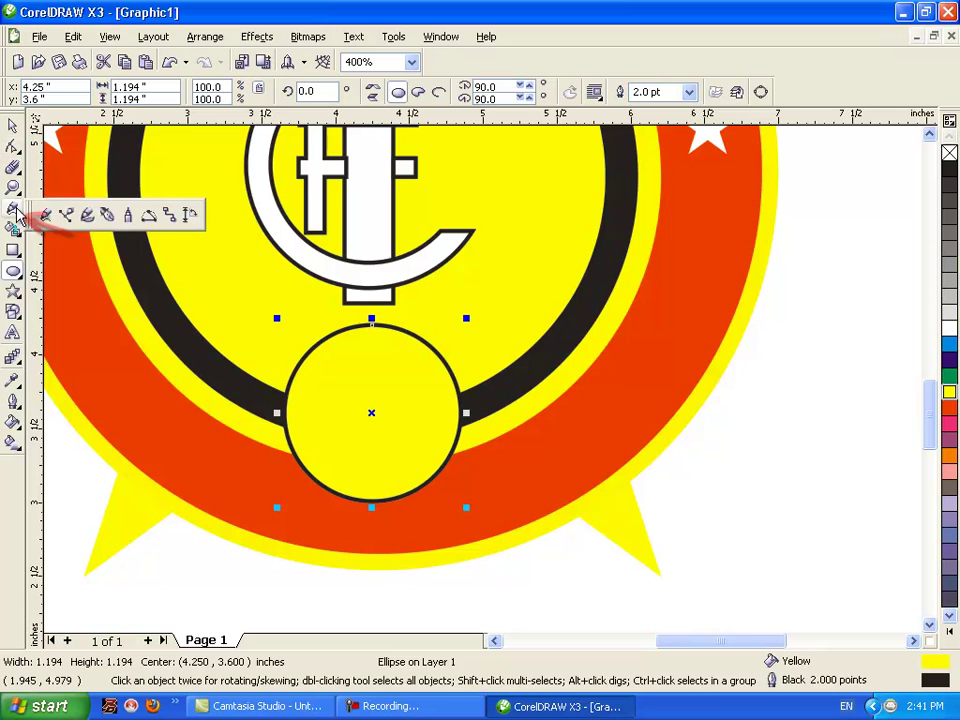
pyautogui.click(122, 228)
pyautogui.click(291, 378)
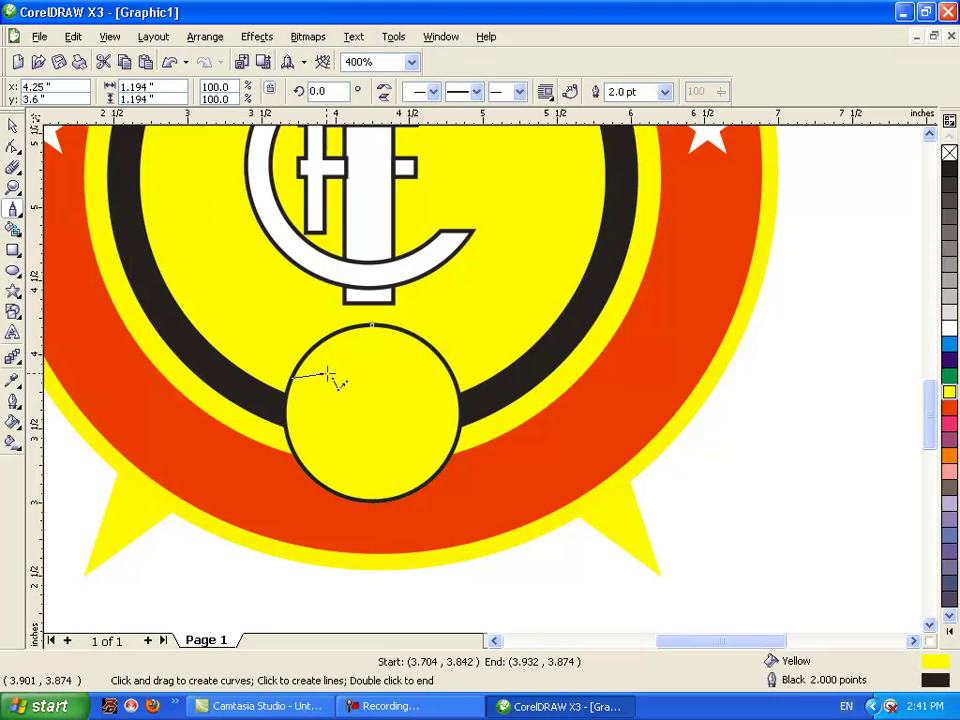
pyautogui.doubleClick(452, 378)
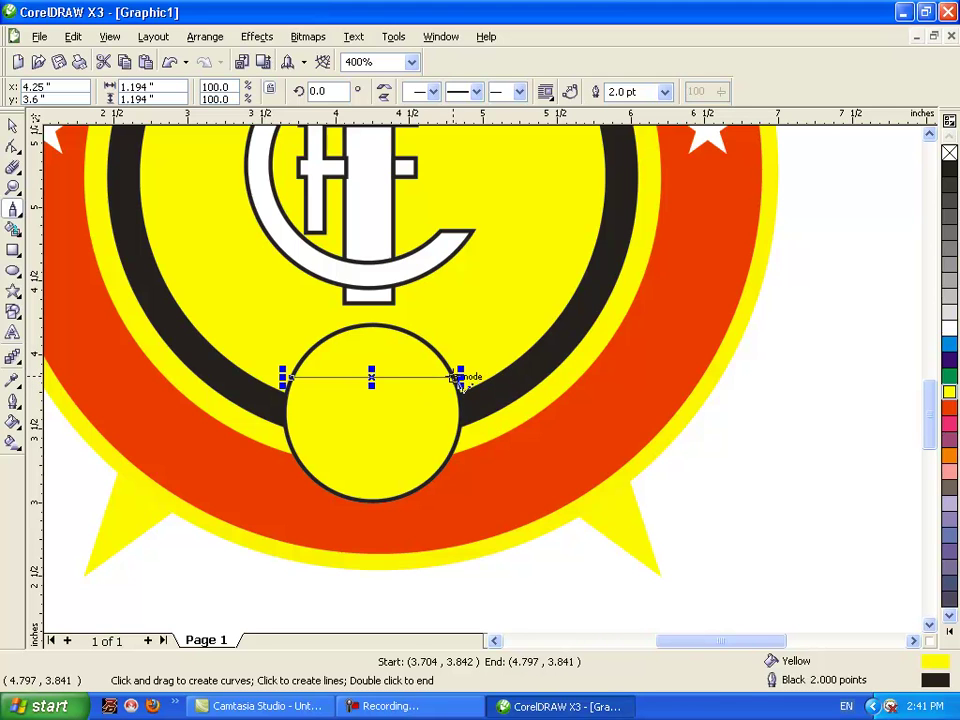
# - Reduce the line across the yellow circle to its two end nodes and convert it to a curve
pyautogui.click(12, 146)
pyautogui.click(291, 380)
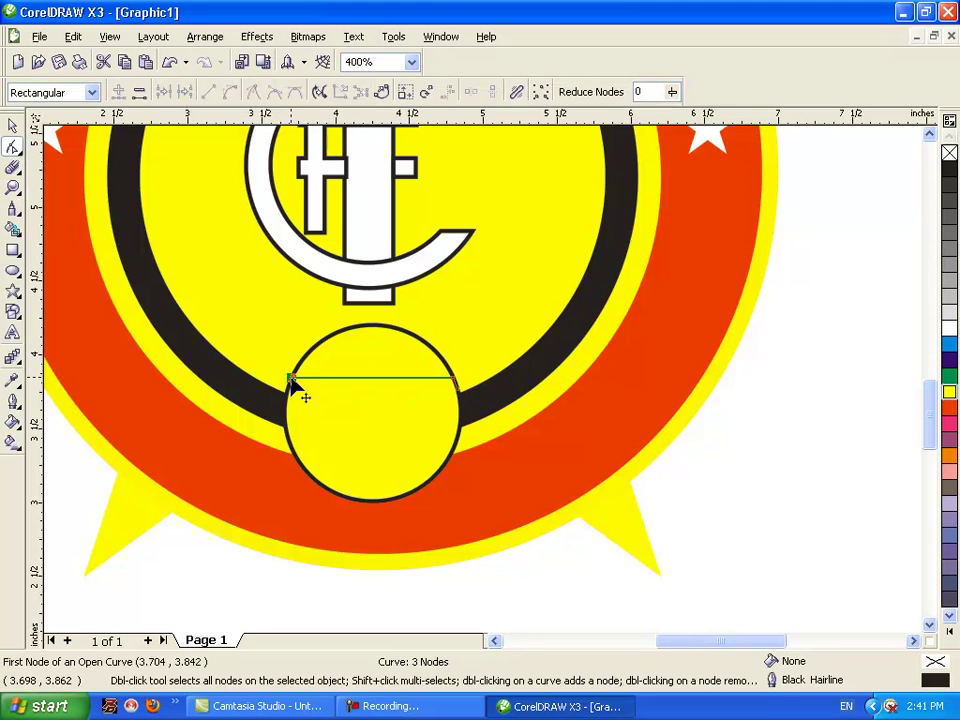
pyautogui.press('Delete')
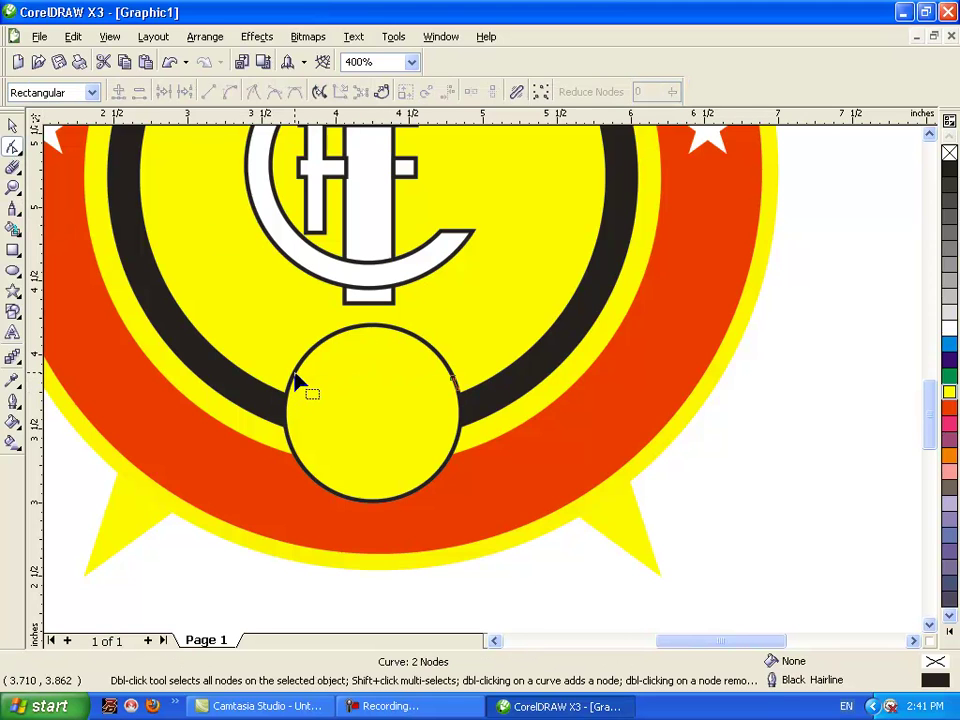
pyautogui.moveTo(455, 388); pyautogui.dragTo(338, 390)
pyautogui.moveTo(294, 389); pyautogui.dragTo(298, 389)
pyautogui.click(230, 92)
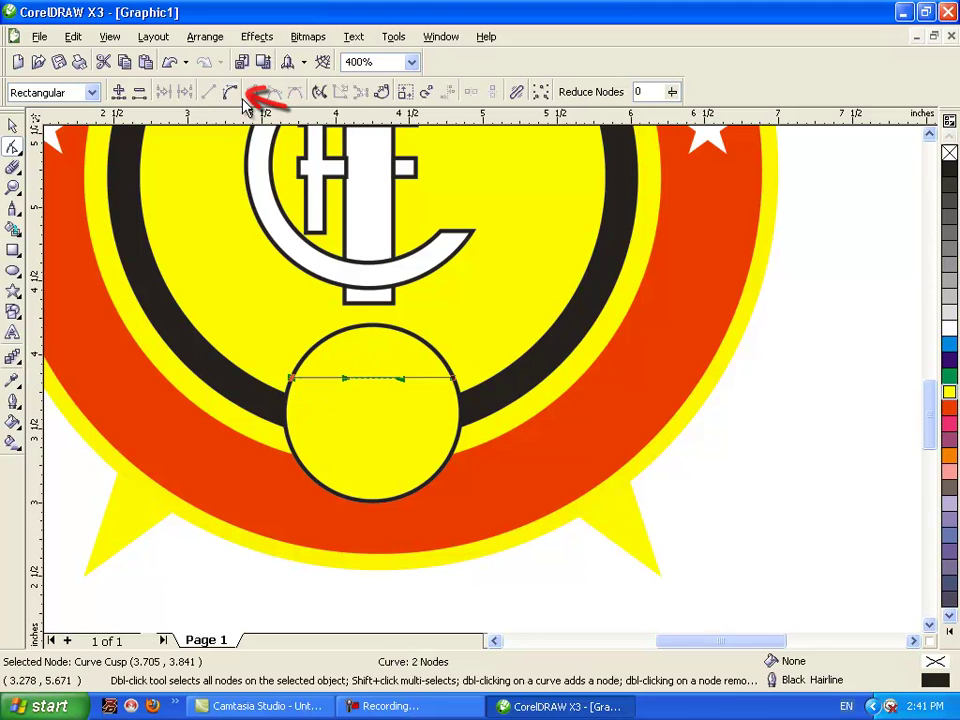
# - Bend the line across the yellow ball into a shallow downward arc and give it a 2 pt outline
pyautogui.moveTo(345, 380); pyautogui.dragTo(336, 422)
pyautogui.moveTo(399, 379); pyautogui.dragTo(432, 398)
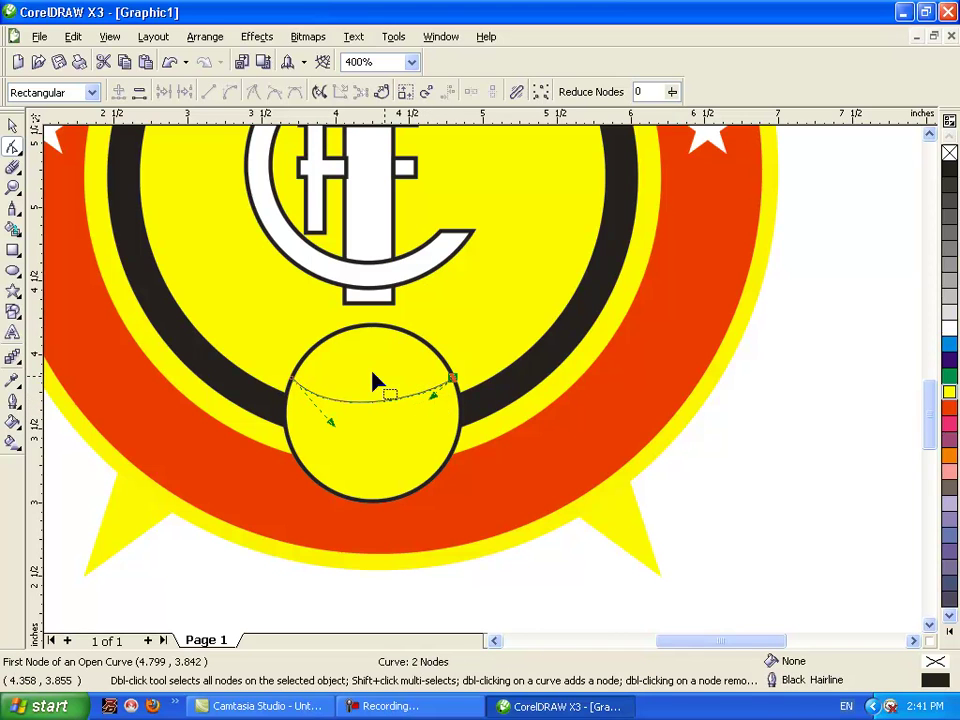
pyautogui.click(12, 402)
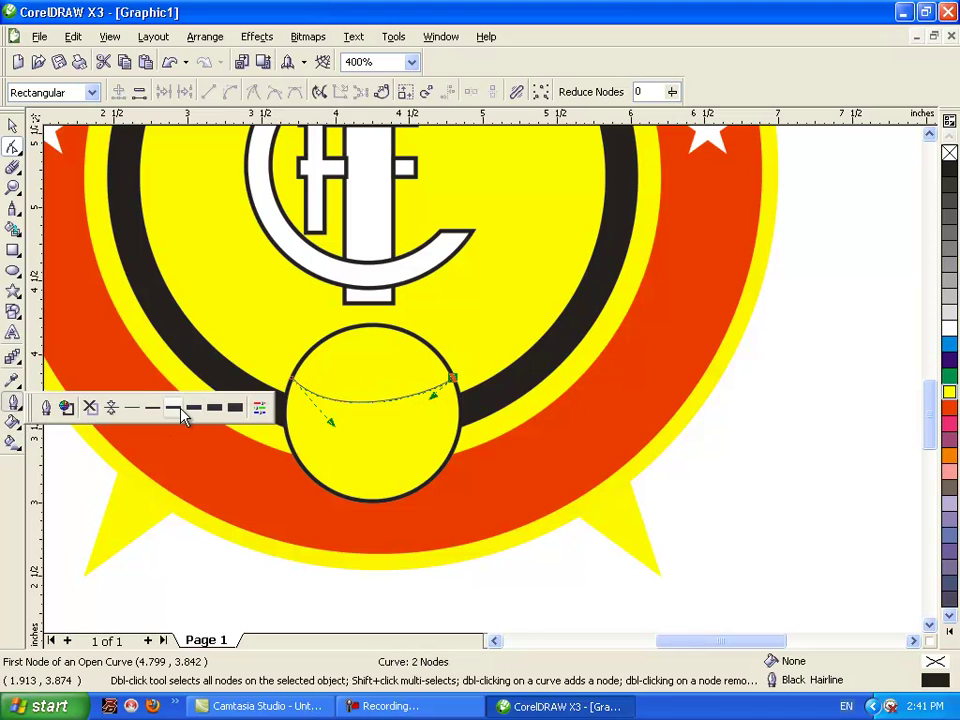
pyautogui.click(178, 410)
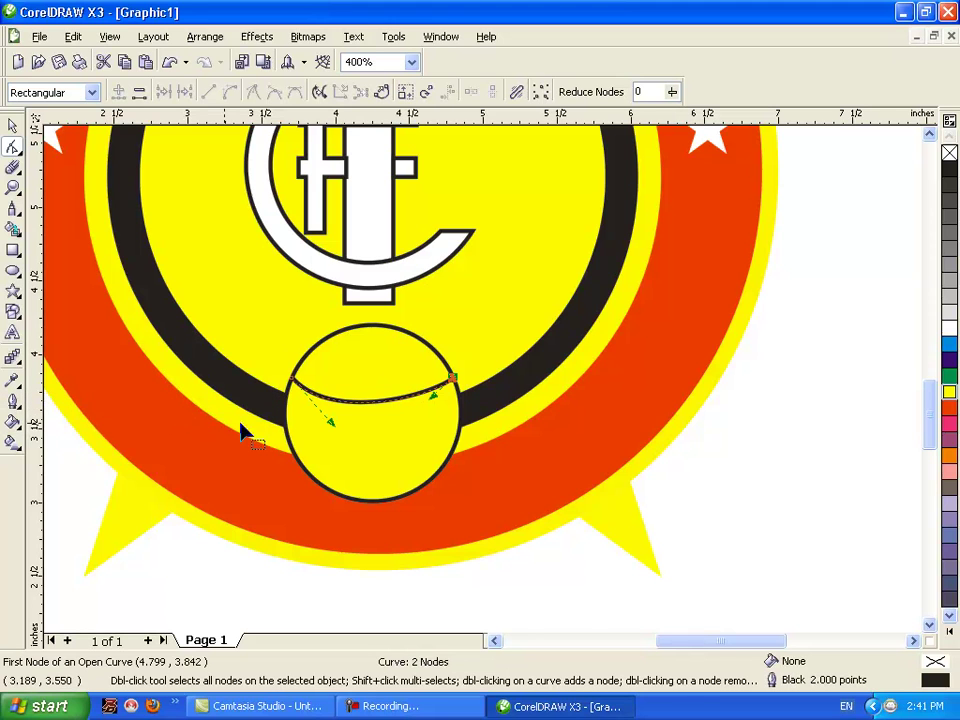
# - Draw a straight line from the arc at about 4.47, 3.71 to the ball's lower edge at 4.52, 3.07 inches and select its upper node
pyautogui.click(12, 207)
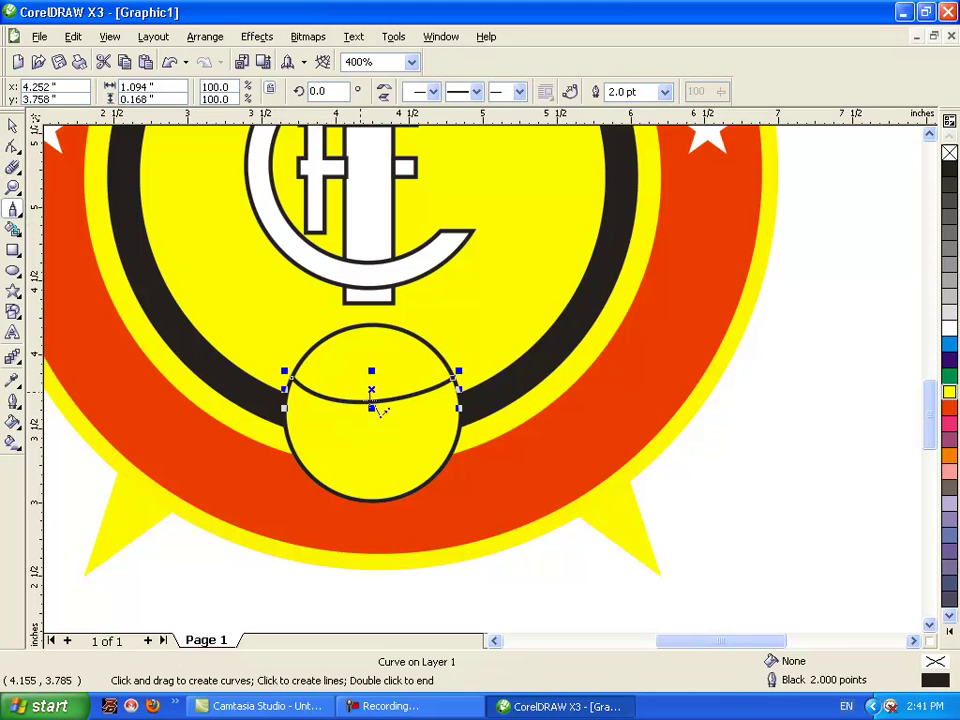
pyautogui.click(404, 400)
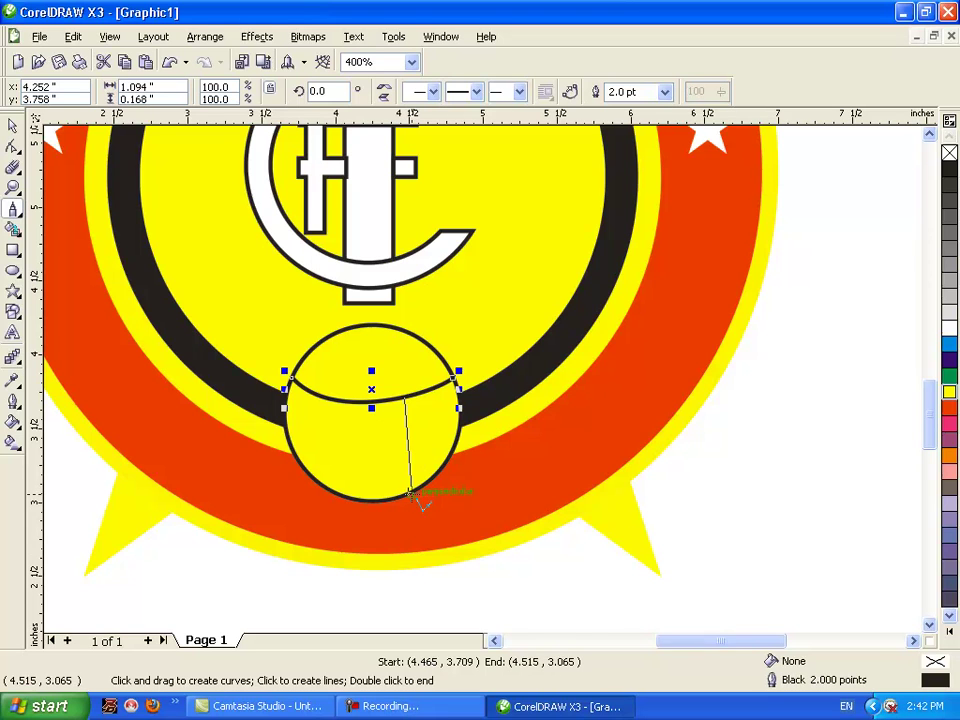
pyautogui.click(410, 494)
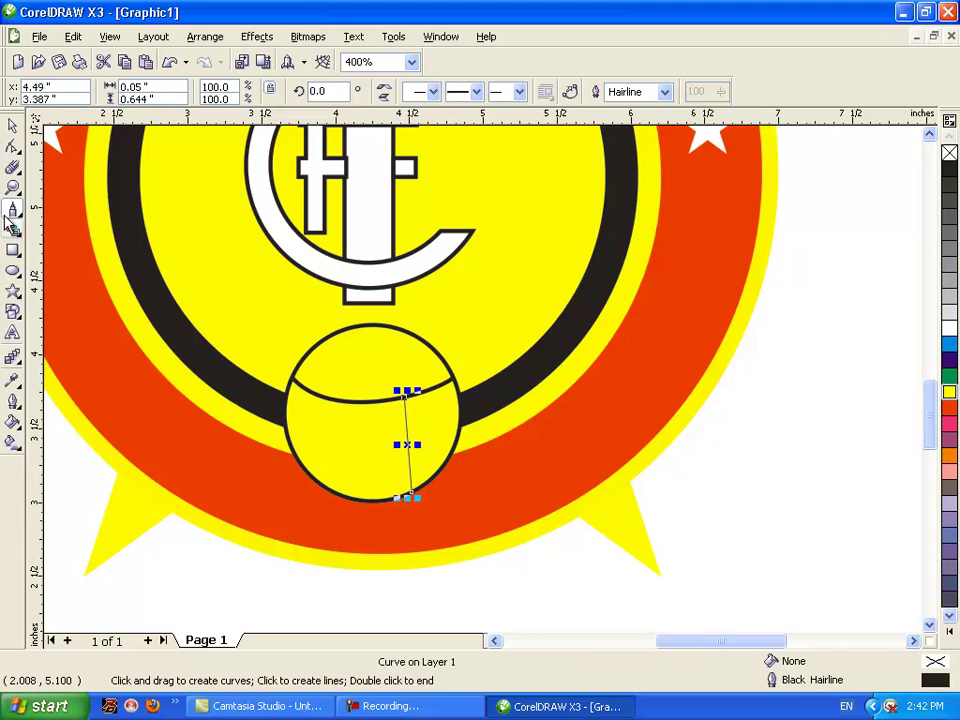
pyautogui.click(12, 146)
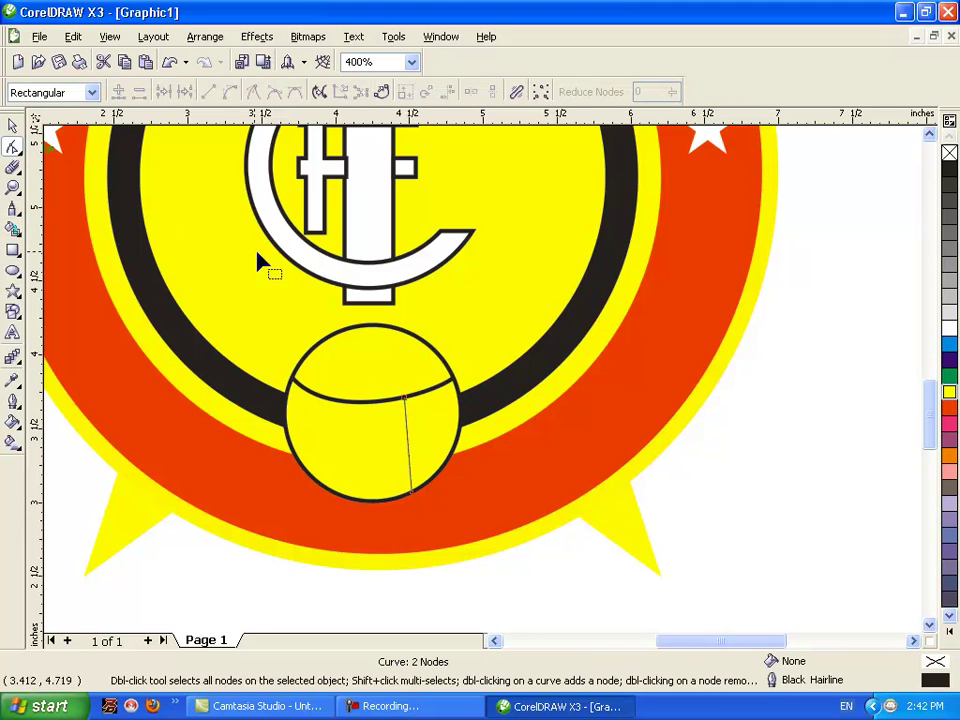
pyautogui.click(406, 399)
pyautogui.press('Delete')
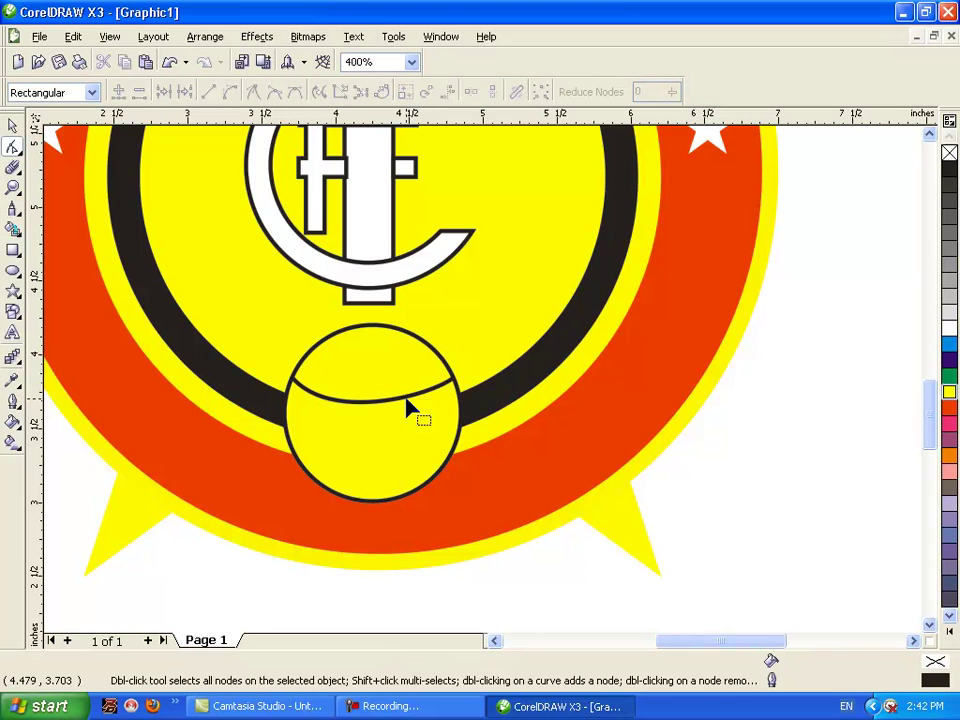
pyautogui.hotkey('ctrl', 'z')
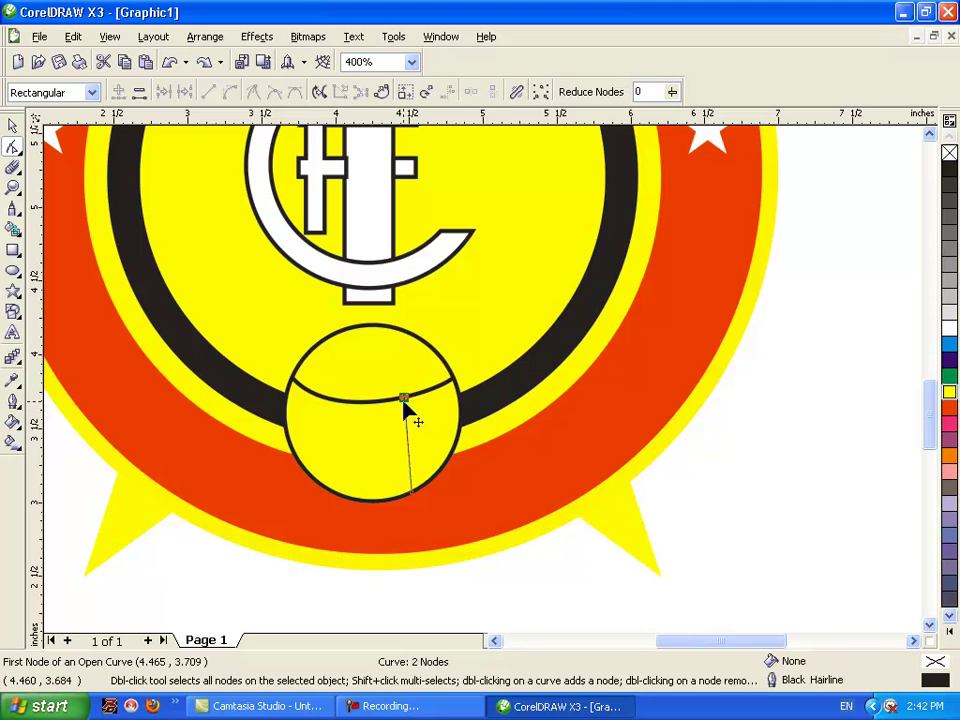
pyautogui.moveTo(404, 400); pyautogui.dragTo(414, 492)
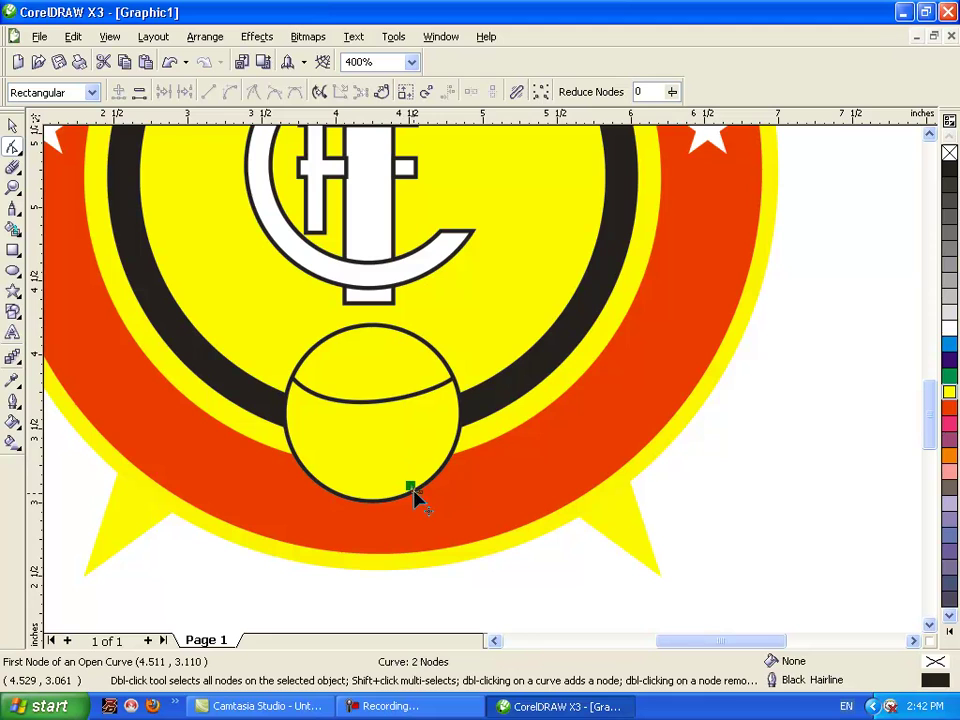
pyautogui.hotkey('ctrl', 'z')
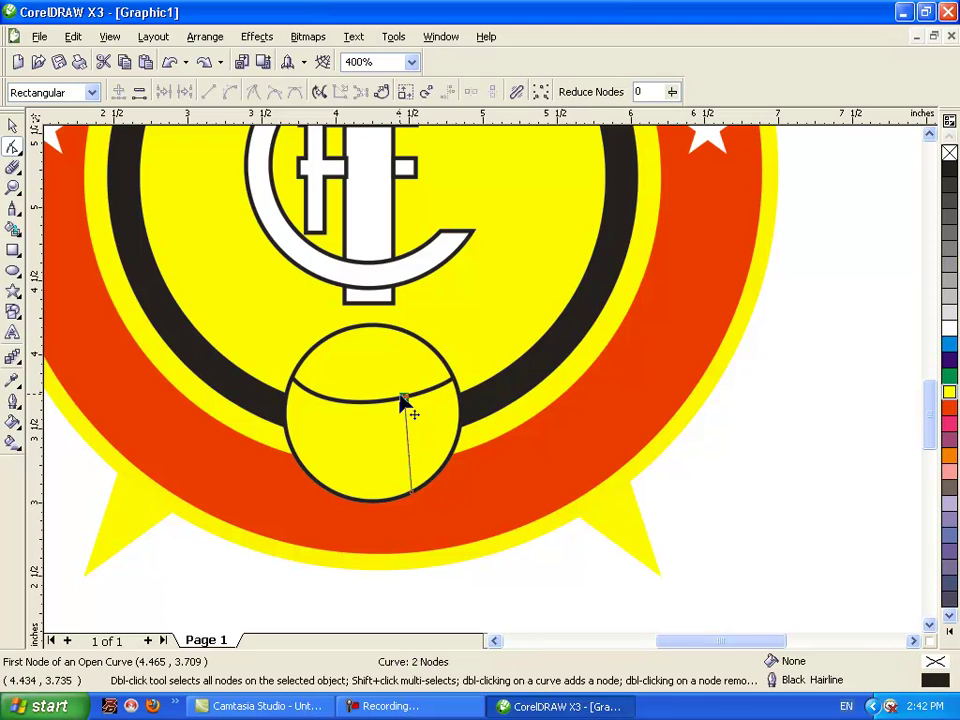
# - Convert the ball's near-vertical line to a curve, bow it toward the ball's left side and give it a 2 pt outline
pyautogui.click(230, 92)
pyautogui.moveTo(406, 428); pyautogui.dragTo(398, 486)
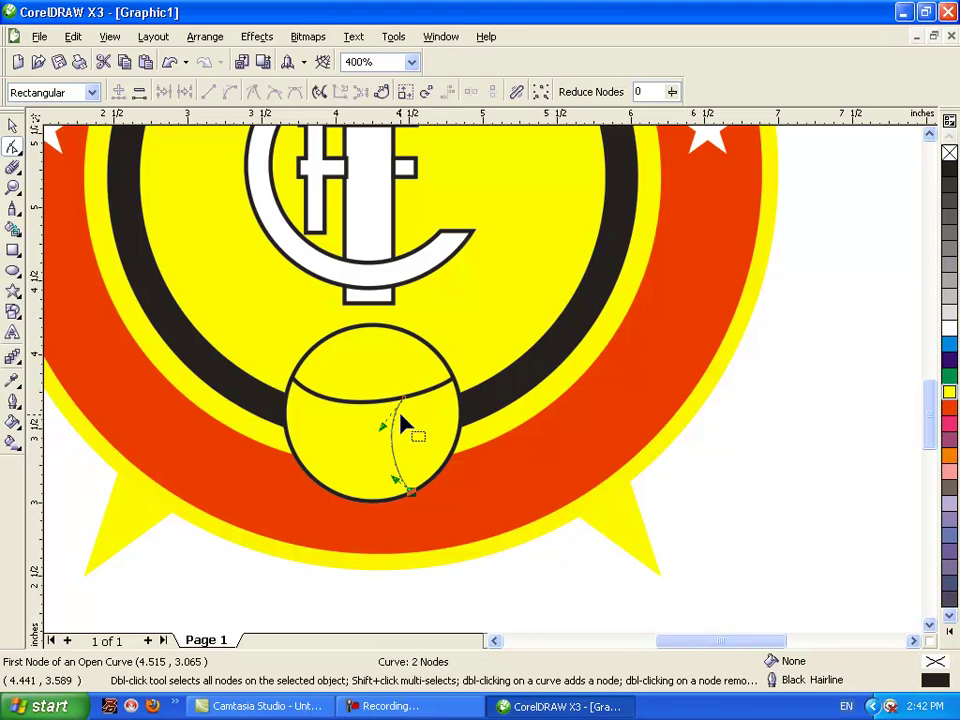
pyautogui.moveTo(389, 431); pyautogui.dragTo(390, 432)
pyautogui.click(13, 401)
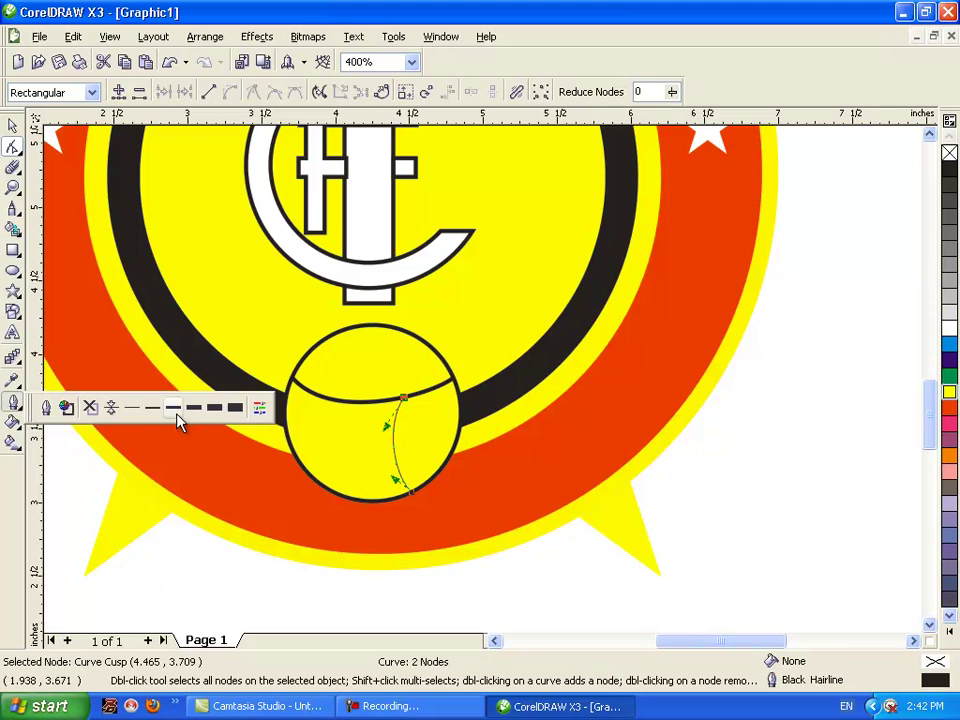
pyautogui.click(176, 417)
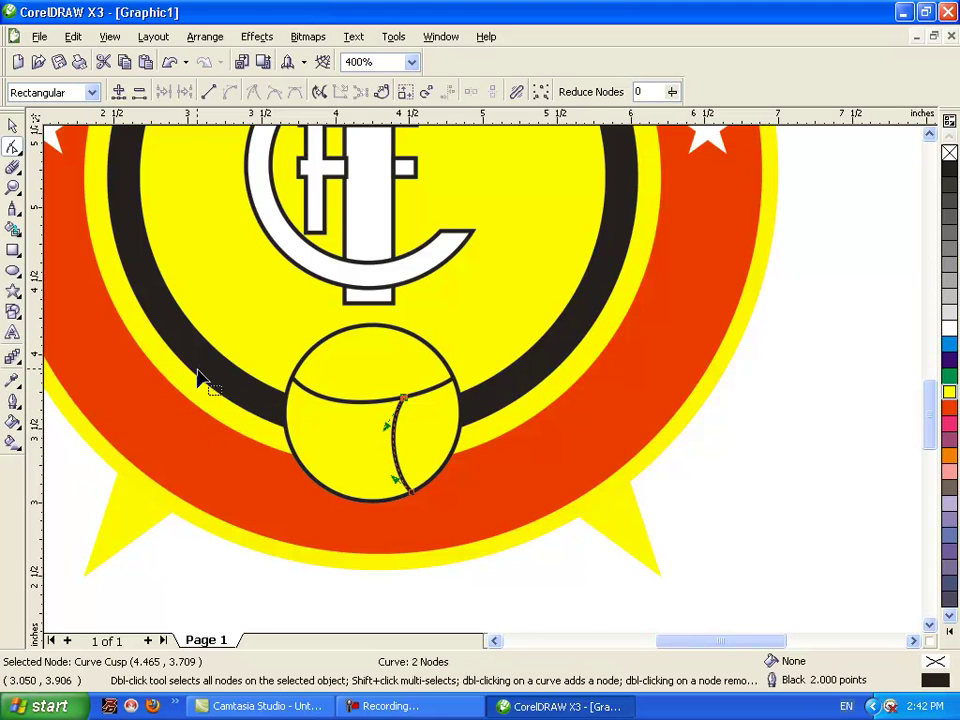
# - Copy and paste the near-vertical seam, placing the duplicate in the ball's left half, centred at about 4.01, 3.37 inches
pyautogui.click(73, 36)
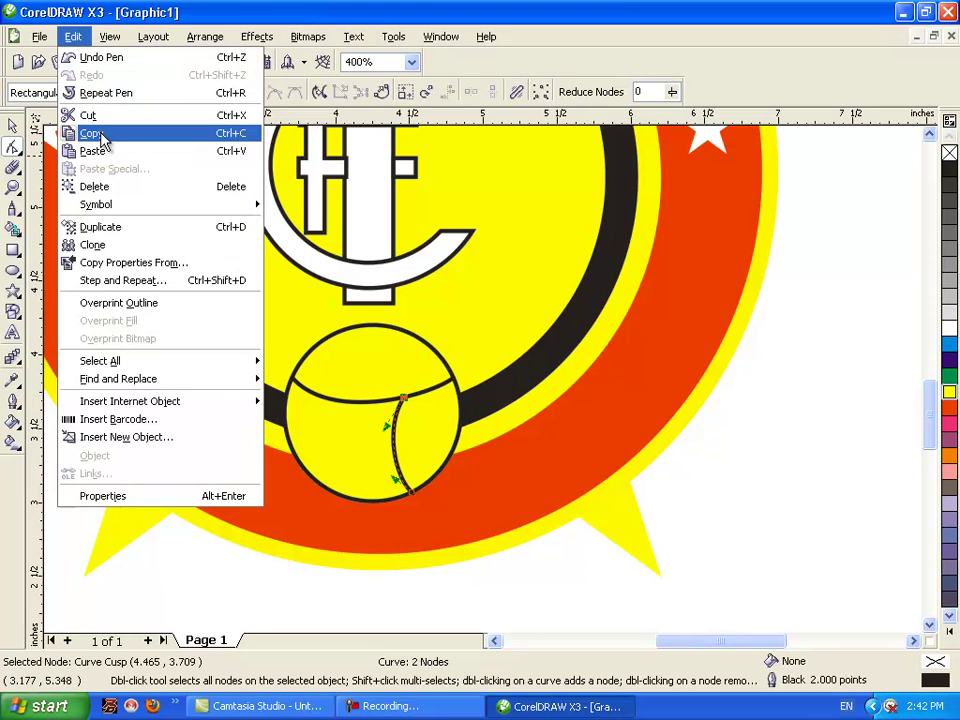
pyautogui.click(91, 133)
pyautogui.click(73, 36)
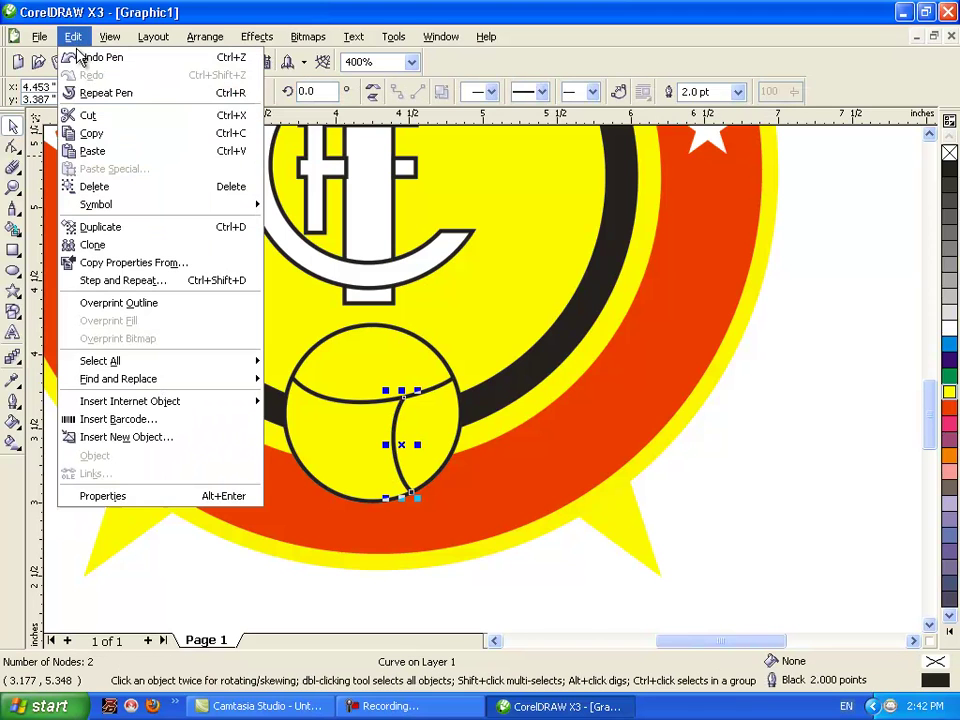
pyautogui.click(111, 150)
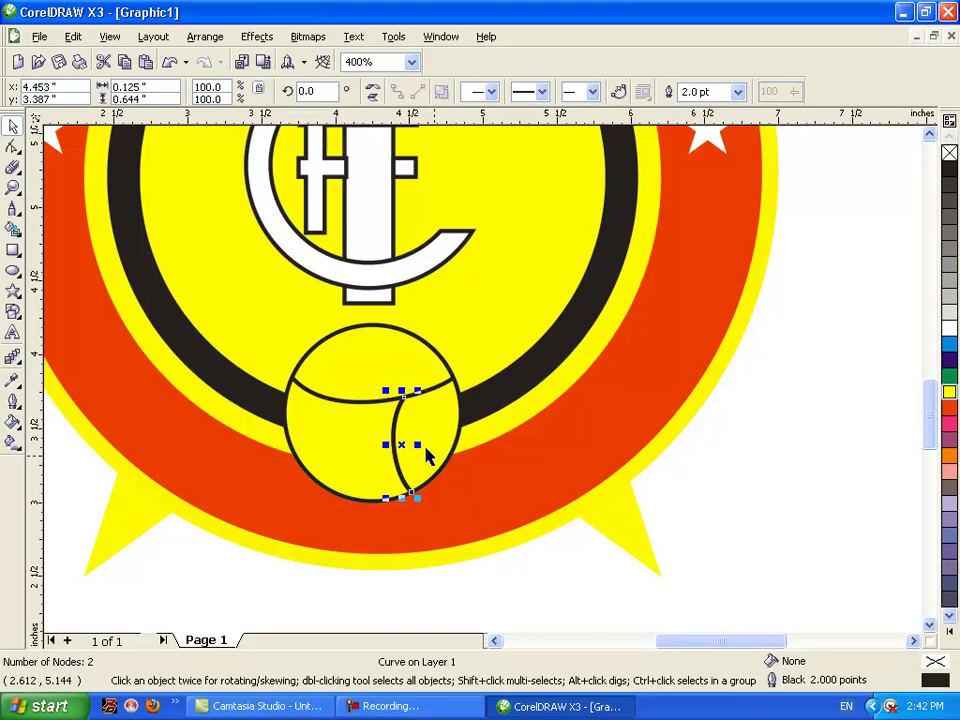
pyautogui.moveTo(391, 419); pyautogui.dragTo(331, 421)
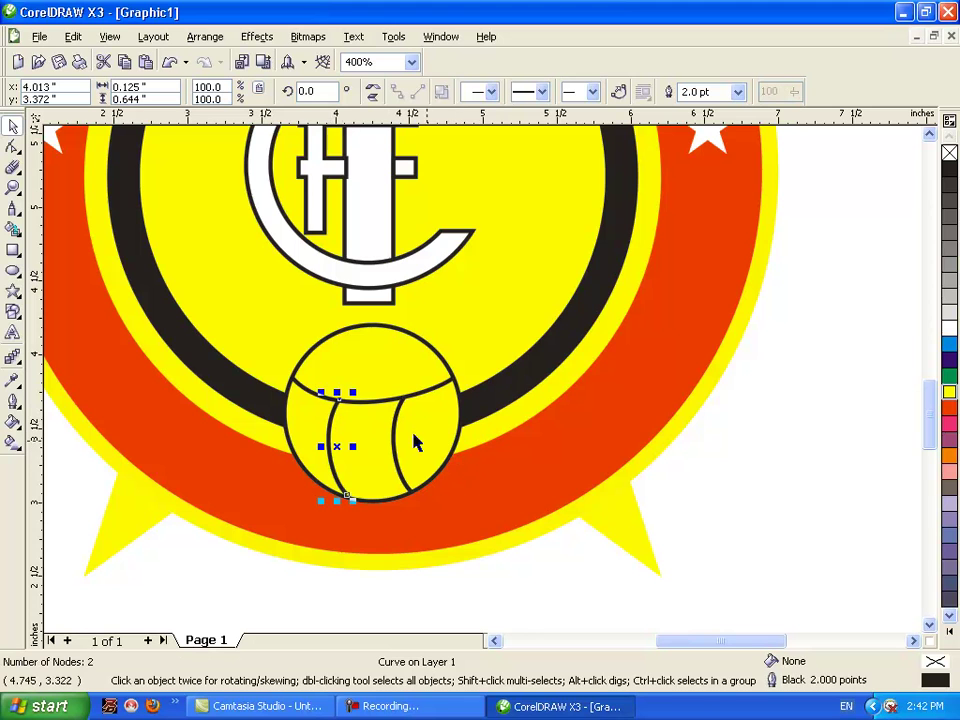
# - Draw a line with the Pen tool from the ball's right edge at about 4.84, 3.49 to the right seam's midpoint at 4.39, 3.38 inches
pyautogui.click(13, 207)
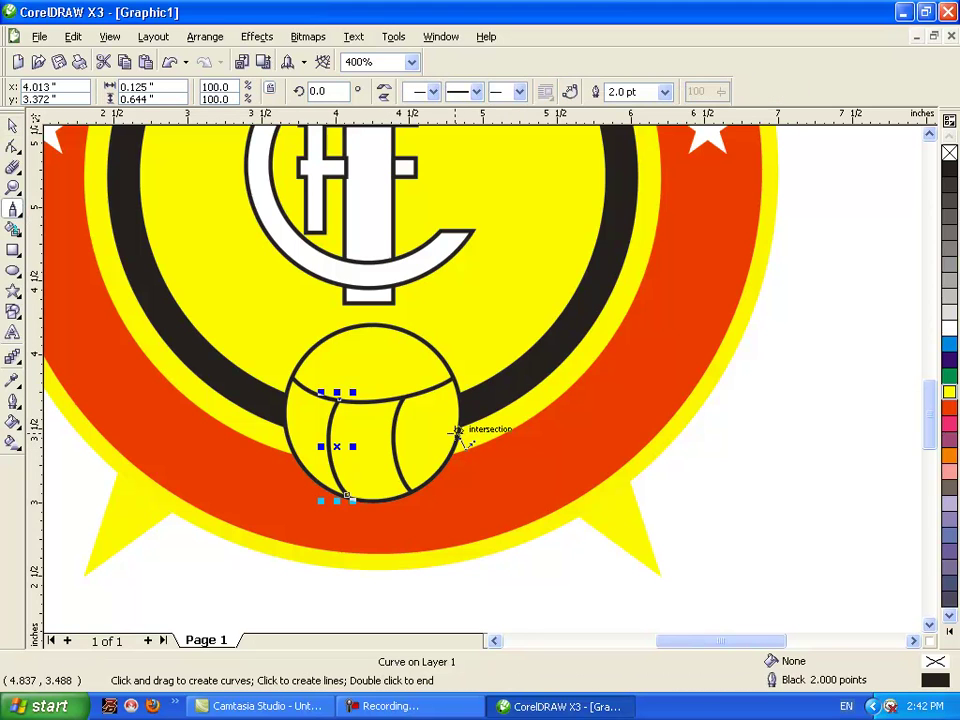
pyautogui.click(456, 430)
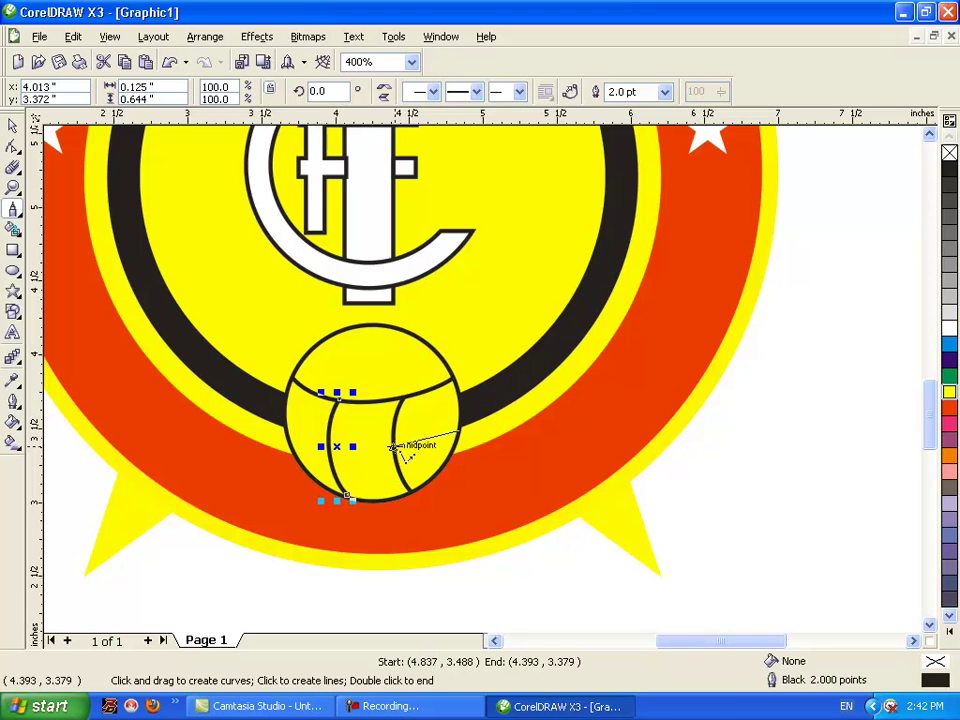
pyautogui.doubleClick(392, 447)
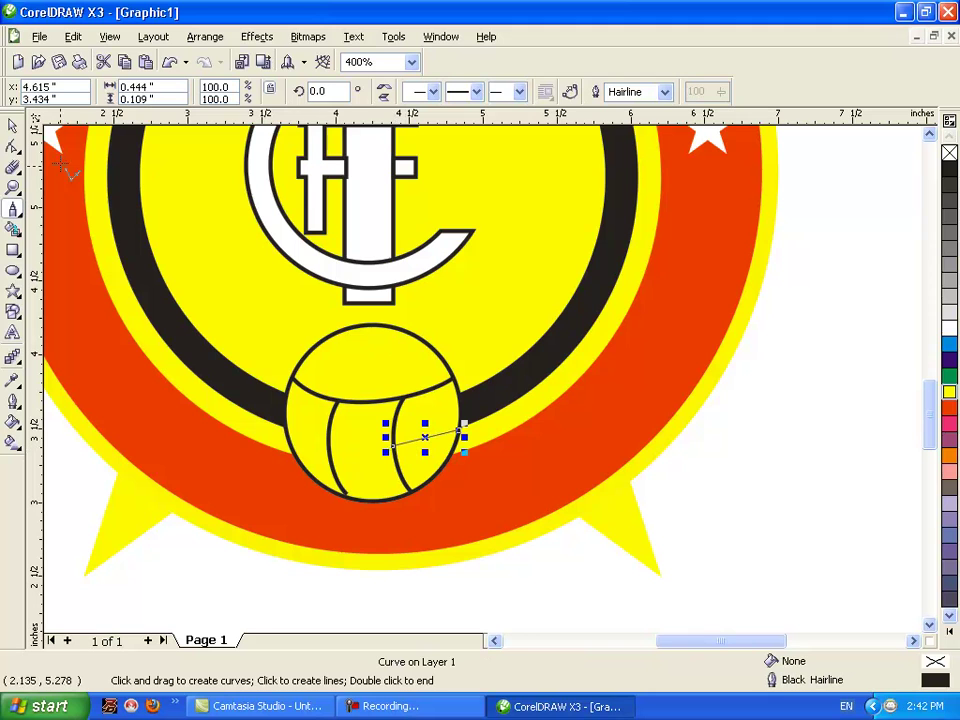
# - Convert the line in the ball's right panel to a curve, bend it slightly downward and give it a 2 pt outline
pyautogui.click(12, 146)
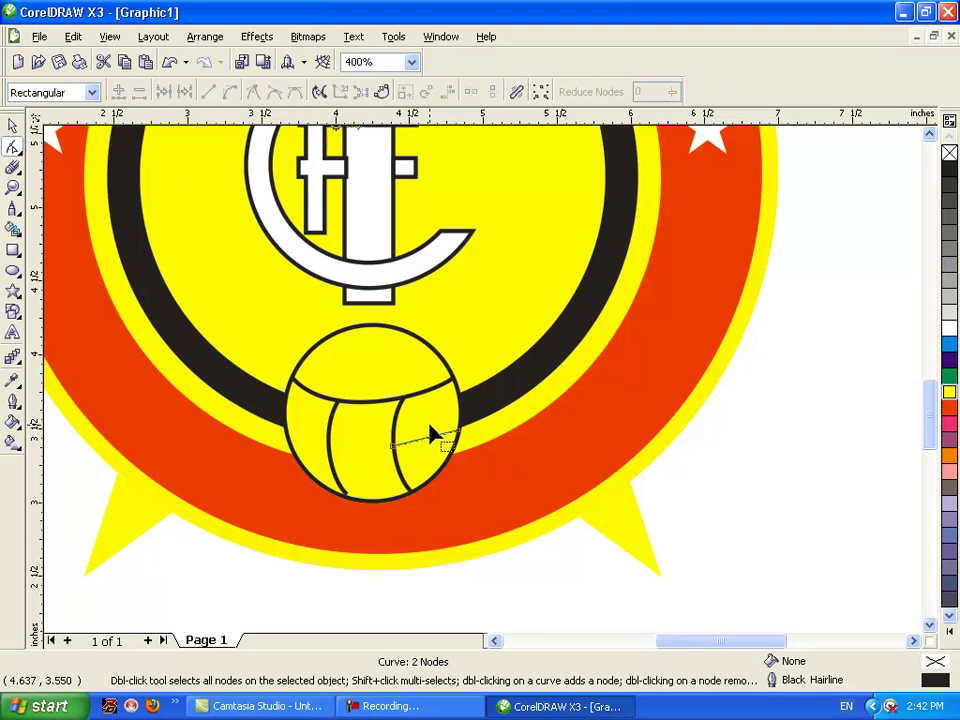
pyautogui.click(393, 448)
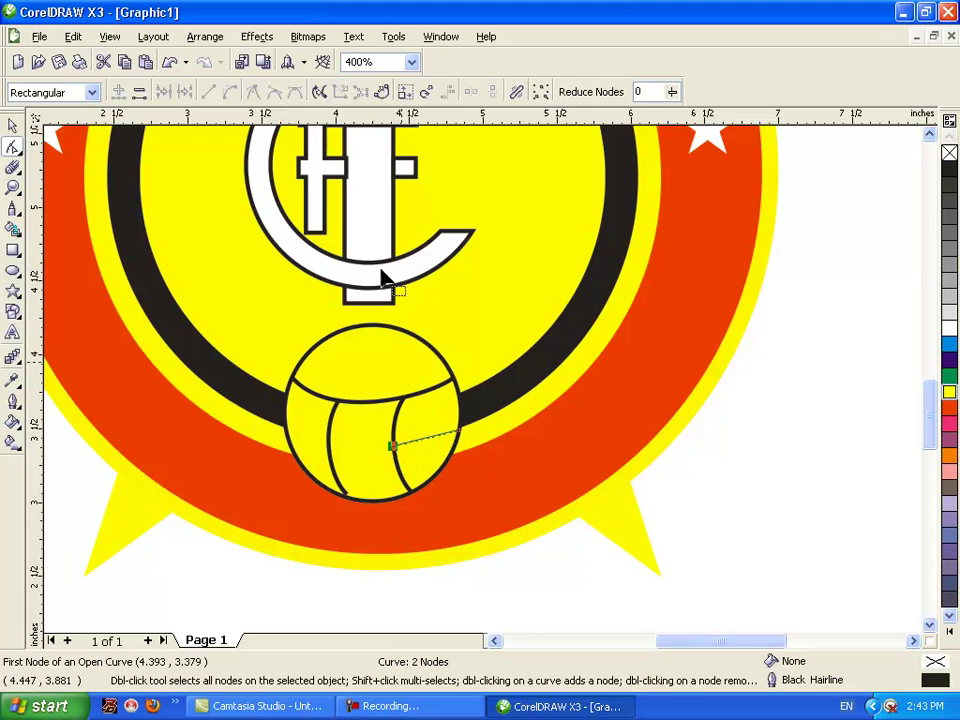
pyautogui.click(318, 91)
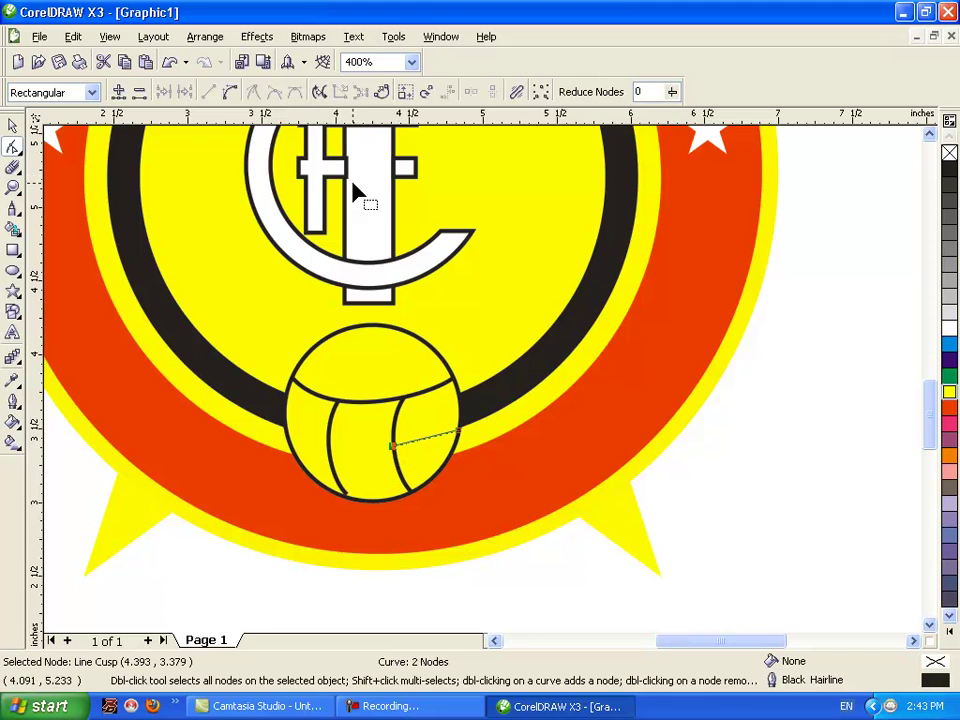
pyautogui.click(229, 91)
pyautogui.moveTo(420, 444); pyautogui.dragTo(444, 440)
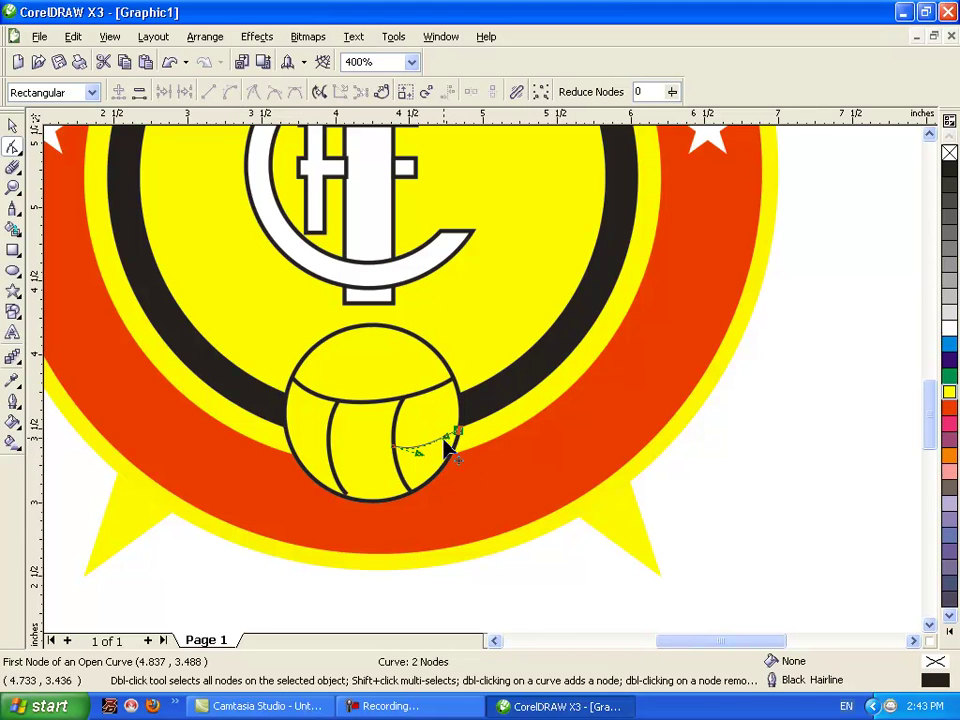
pyautogui.click(13, 401)
pyautogui.click(175, 412)
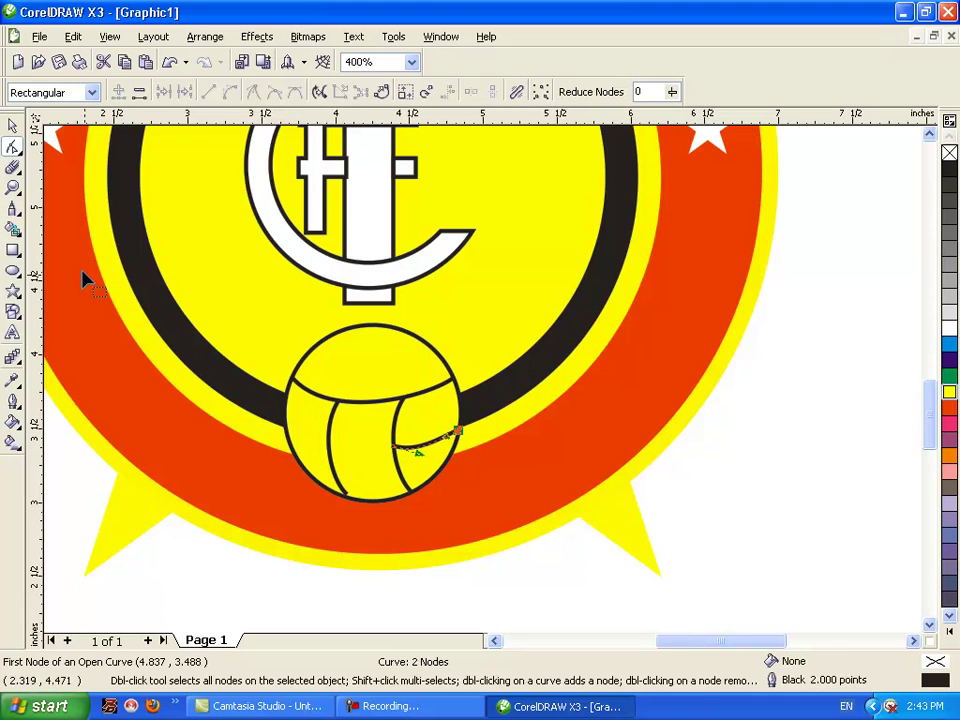
# - Draw a line with the Pen tool from the left seam at about 3.95, 3.36 to the ball's left edge at 3.66, 3.49 inches
pyautogui.click(13, 208)
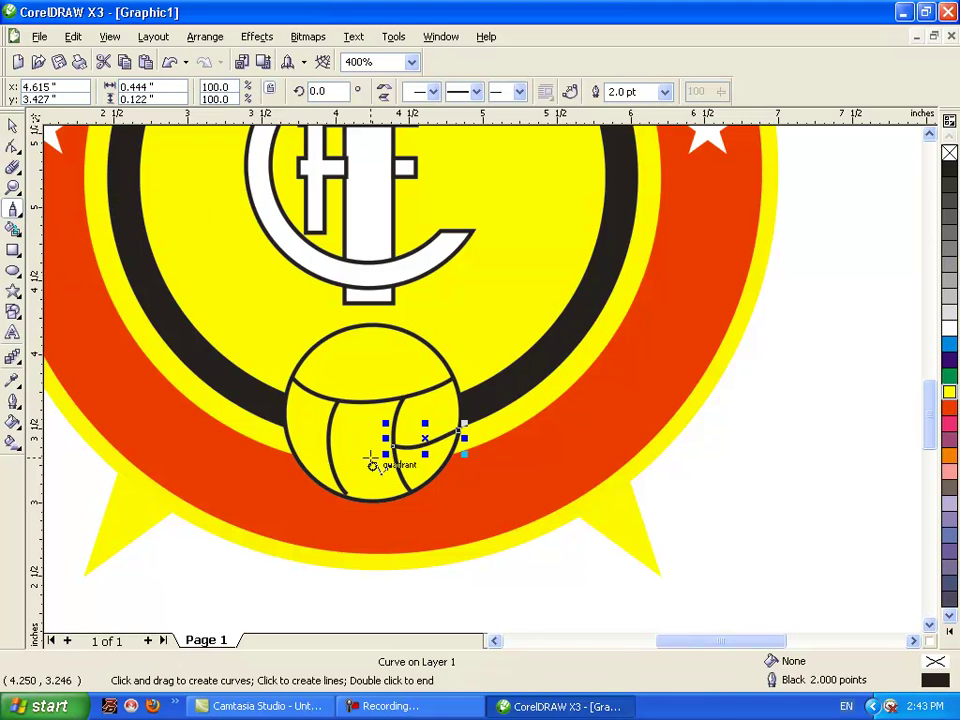
pyautogui.click(329, 443)
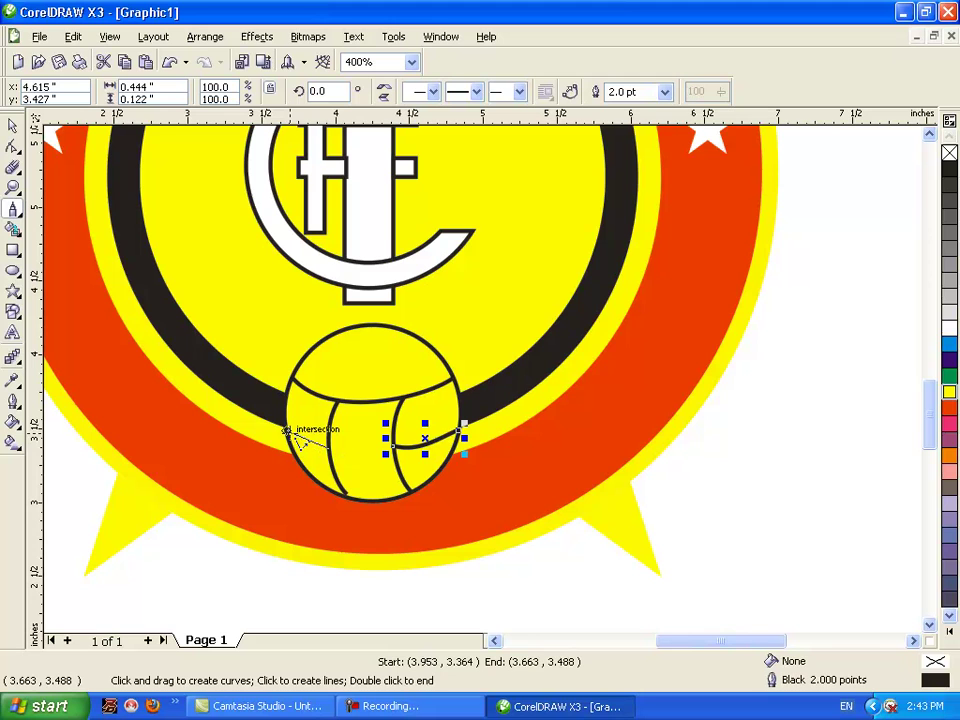
pyautogui.click(286, 431)
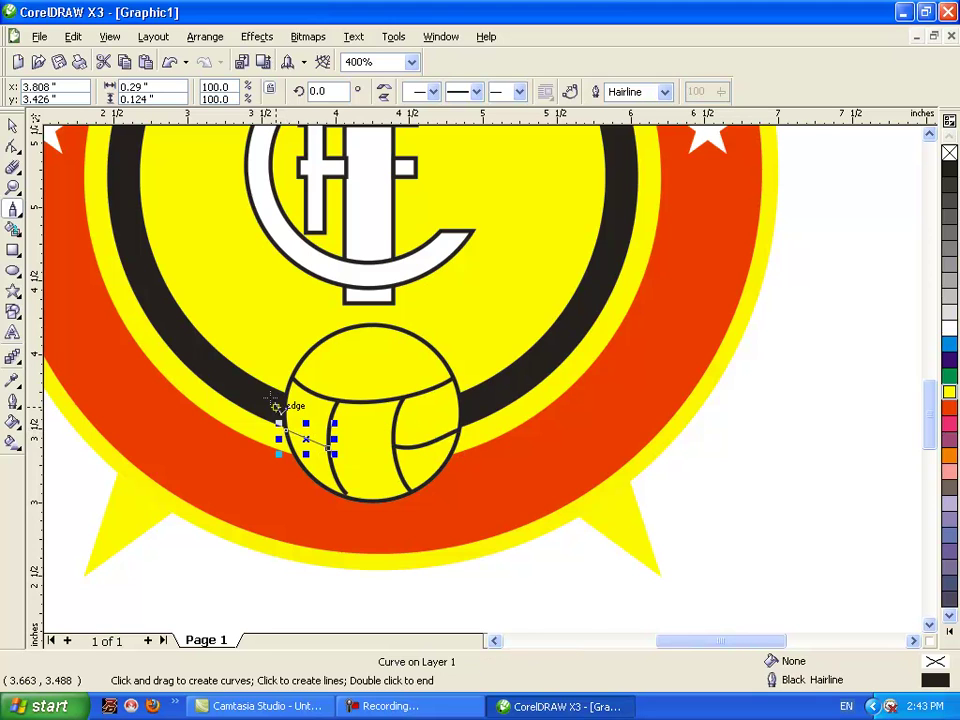
# - Convert the line in the ball's left panel to a curve, sag it slightly downward and give it a 2 pt outline
pyautogui.click(13, 146)
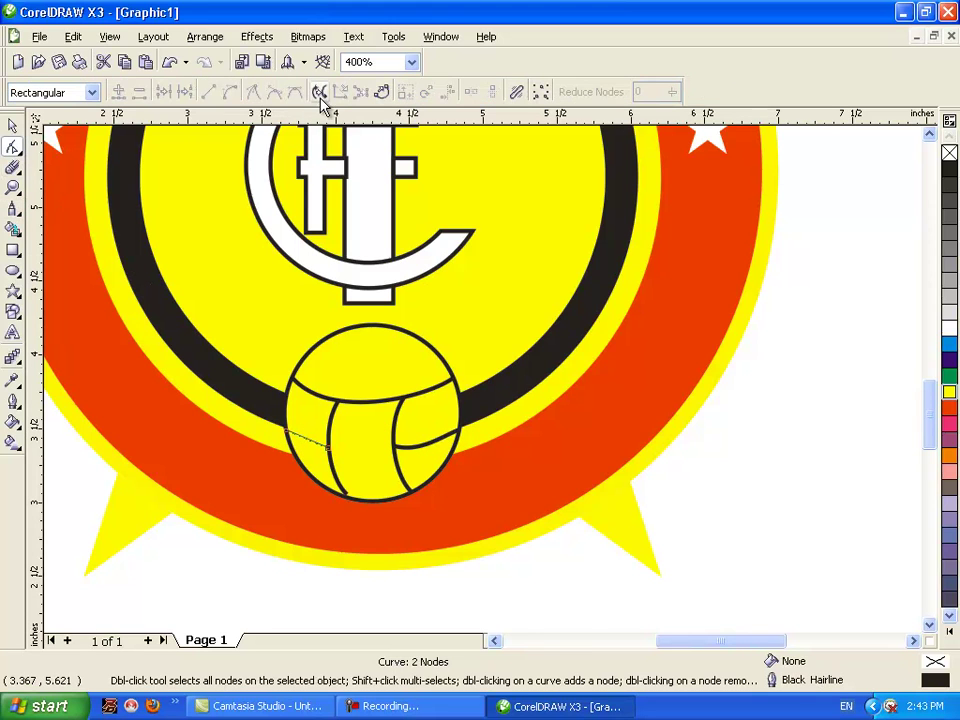
pyautogui.click(328, 448)
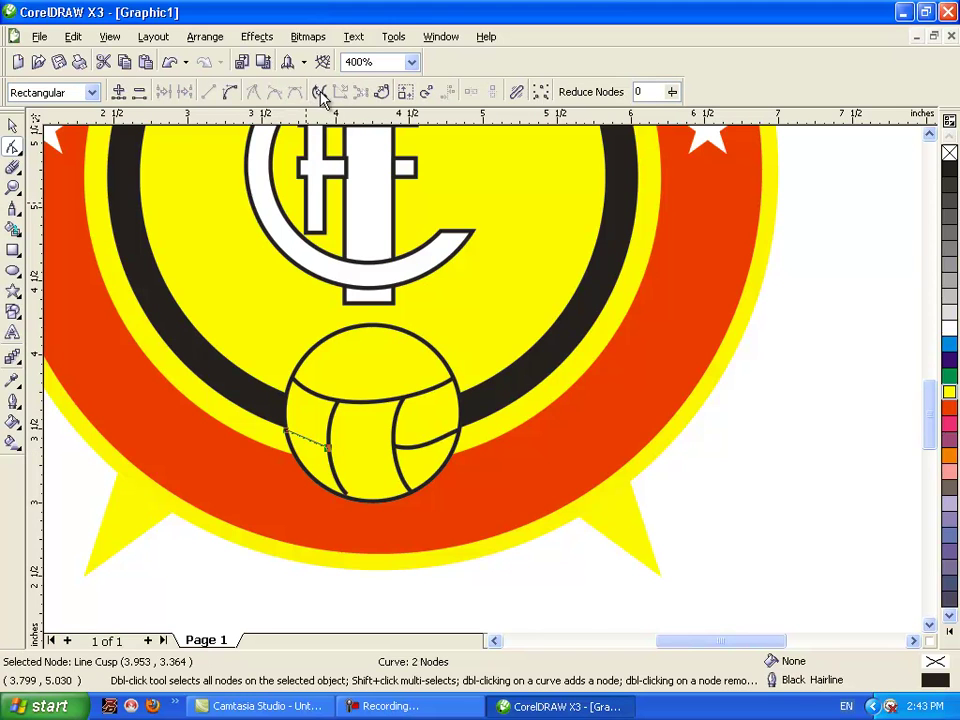
pyautogui.click(229, 91)
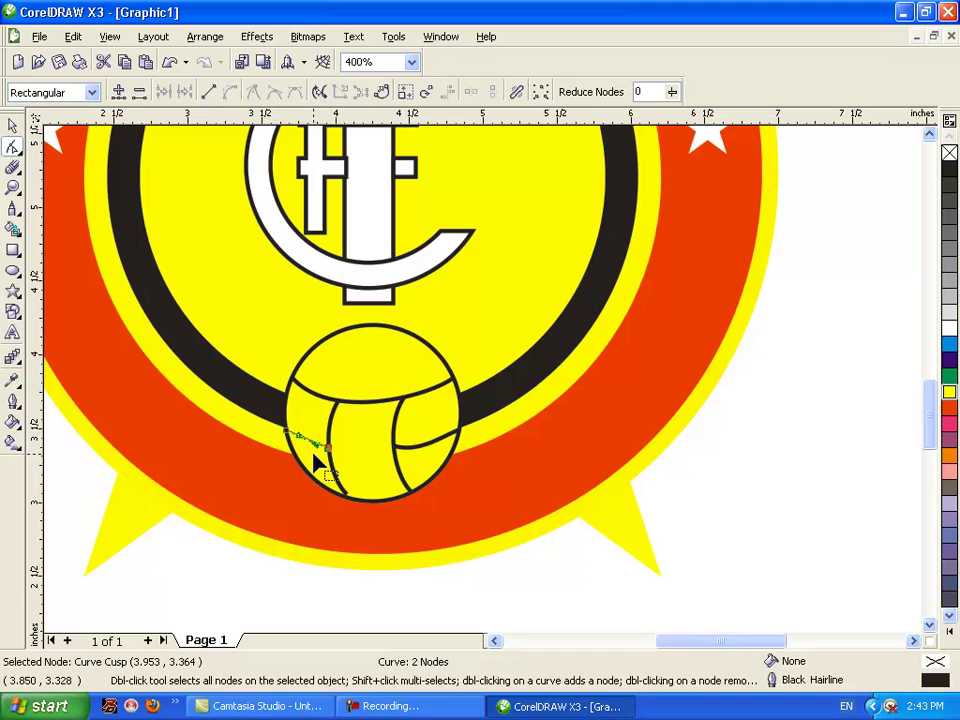
pyautogui.moveTo(315, 446)
pyautogui.mouseDown()
pyautogui.moveTo(279, 443)
pyautogui.moveTo(296, 445)
pyautogui.mouseUp()
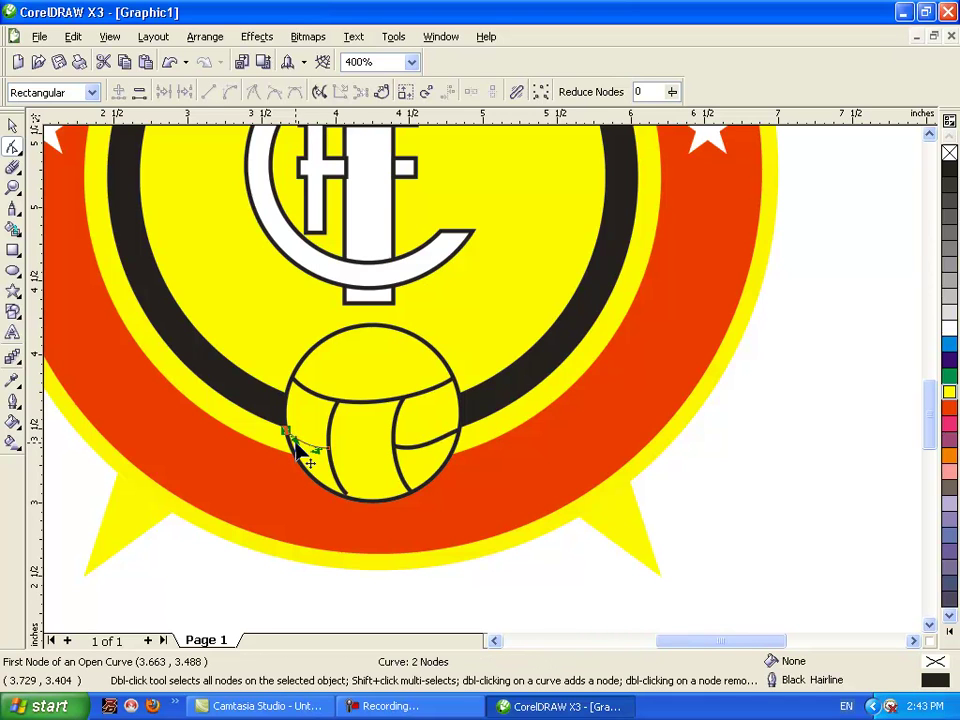
pyautogui.click(13, 402)
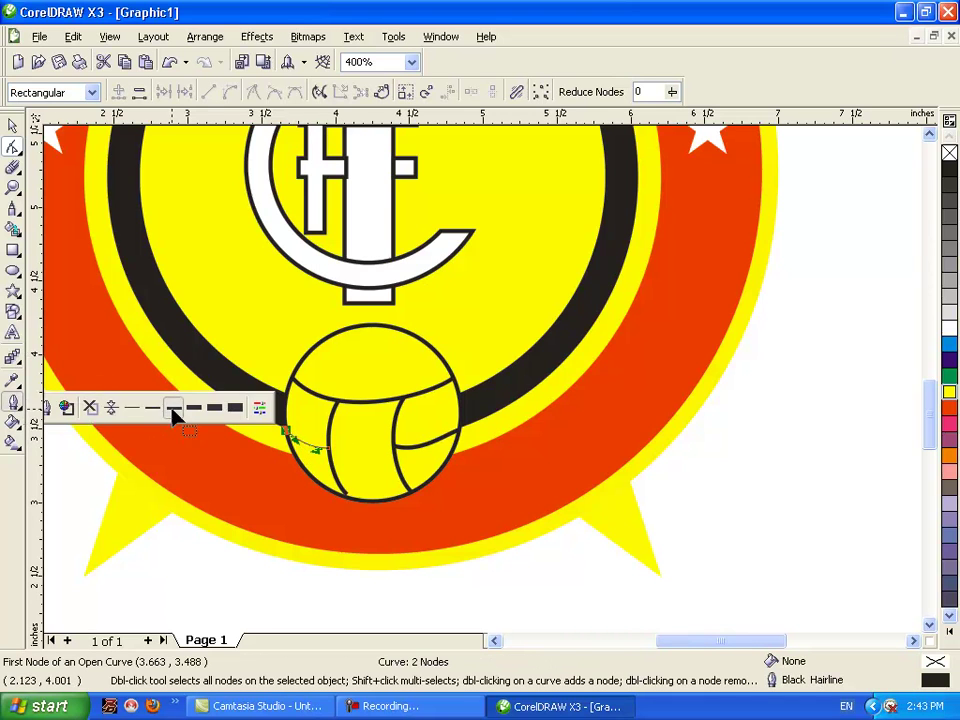
pyautogui.click(173, 409)
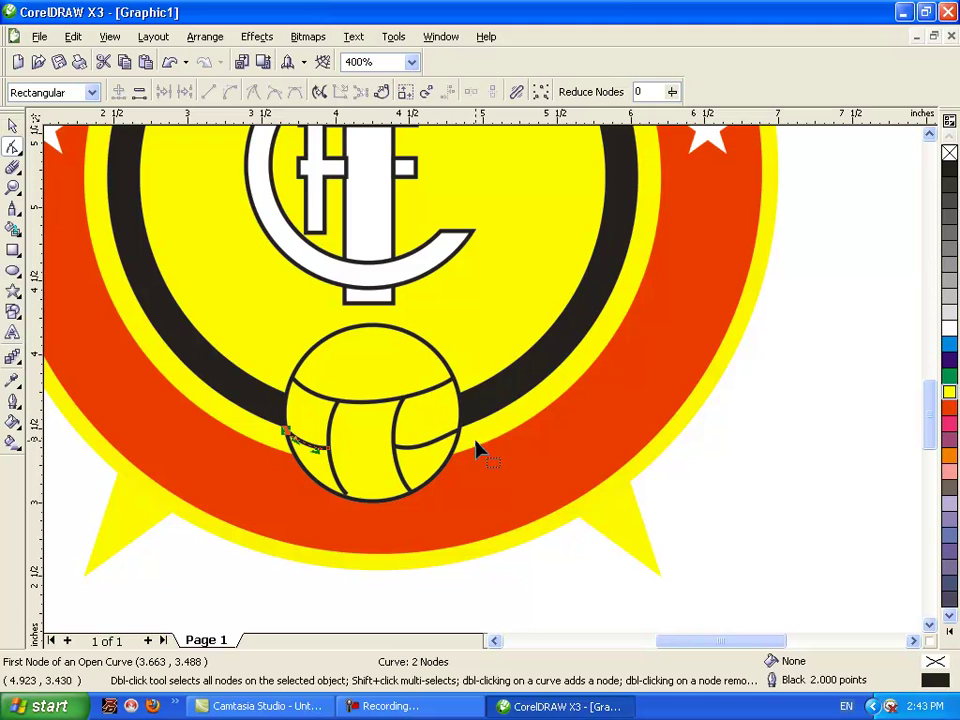
# - Shift the white T, C and F monogram shapes together slightly right and down to centre them in the yellow circle
pyautogui.scroll(-1, 490, 463)
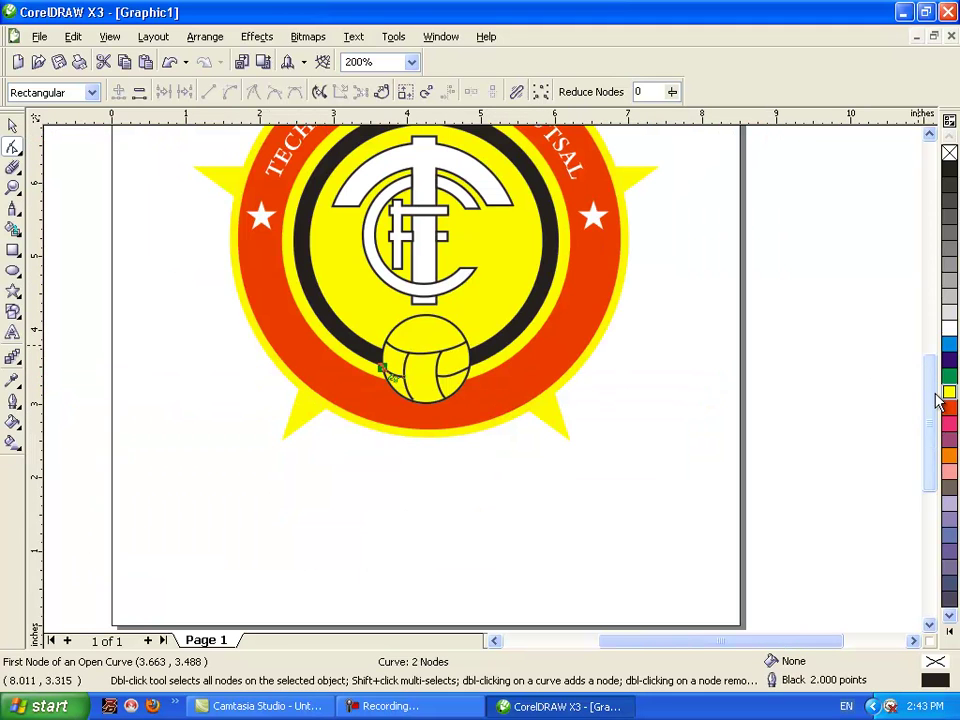
pyautogui.scroll(3, 938, 390)
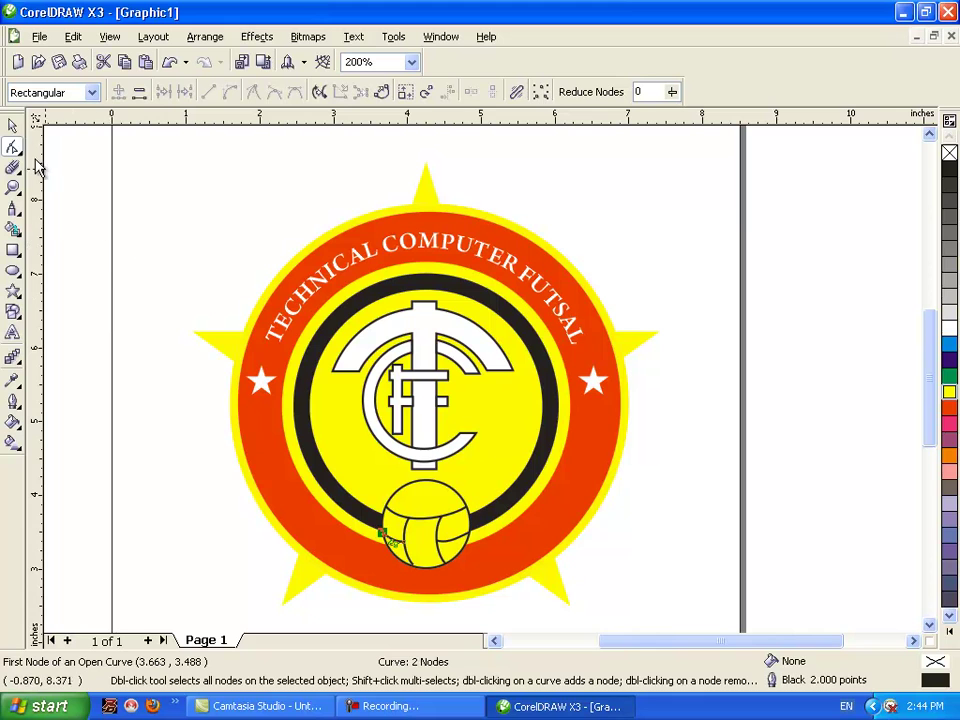
pyautogui.click(12, 125)
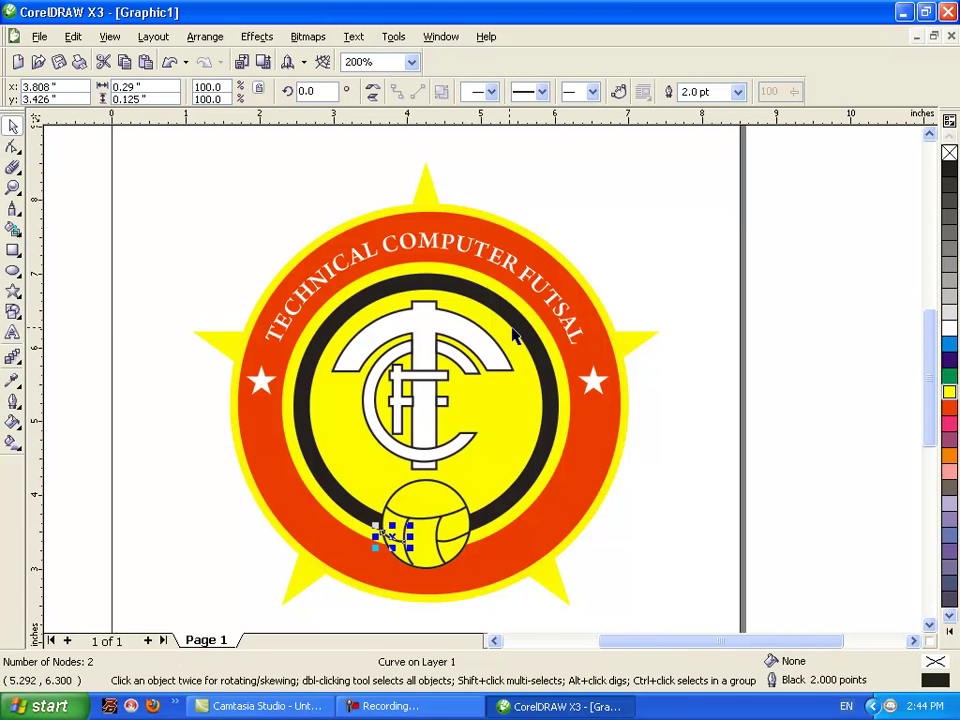
pyautogui.click(378, 336)
pyautogui.click(376, 399)
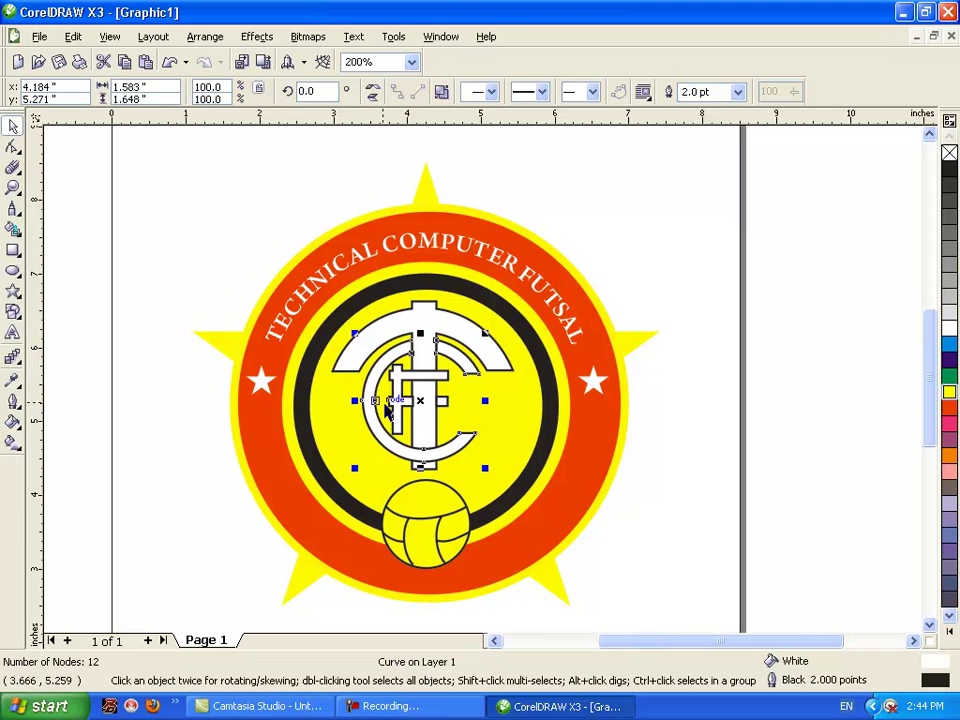
pyautogui.click(343, 372)
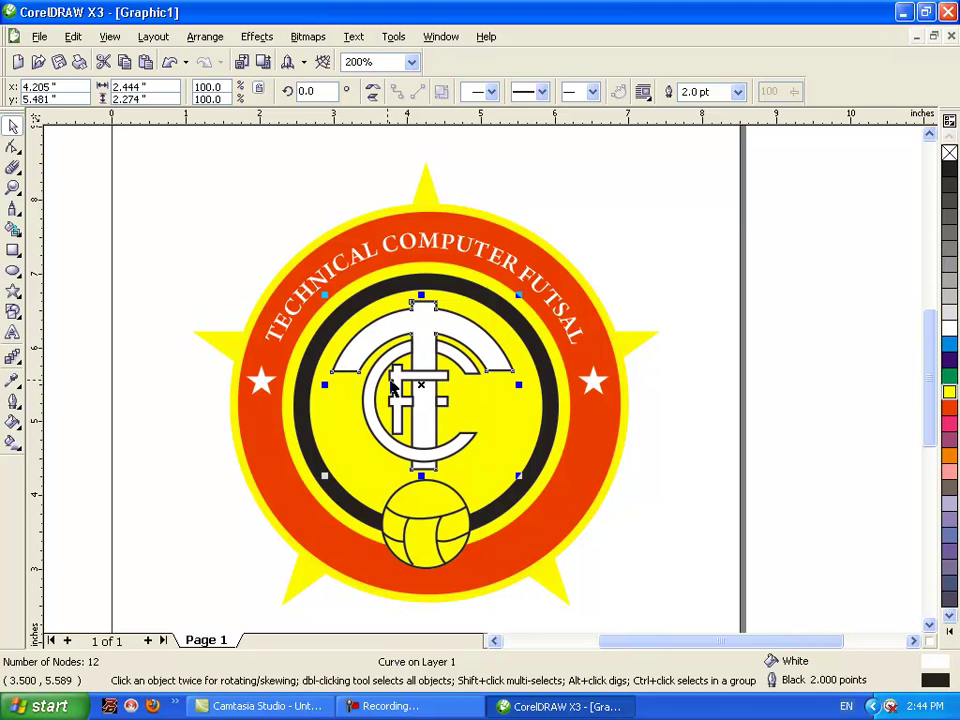
pyautogui.click(417, 397)
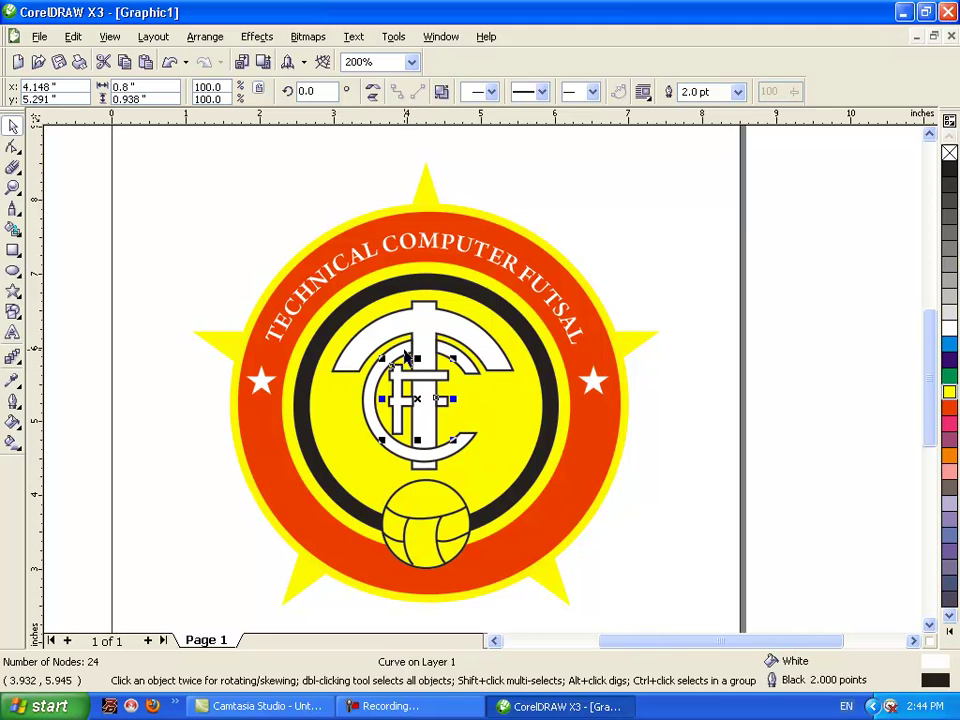
pyautogui.keyDown('shift'); pyautogui.click(420, 338); pyautogui.keyUp('shift')
pyautogui.keyDown('shift'); pyautogui.click(418, 318); pyautogui.keyUp('shift')
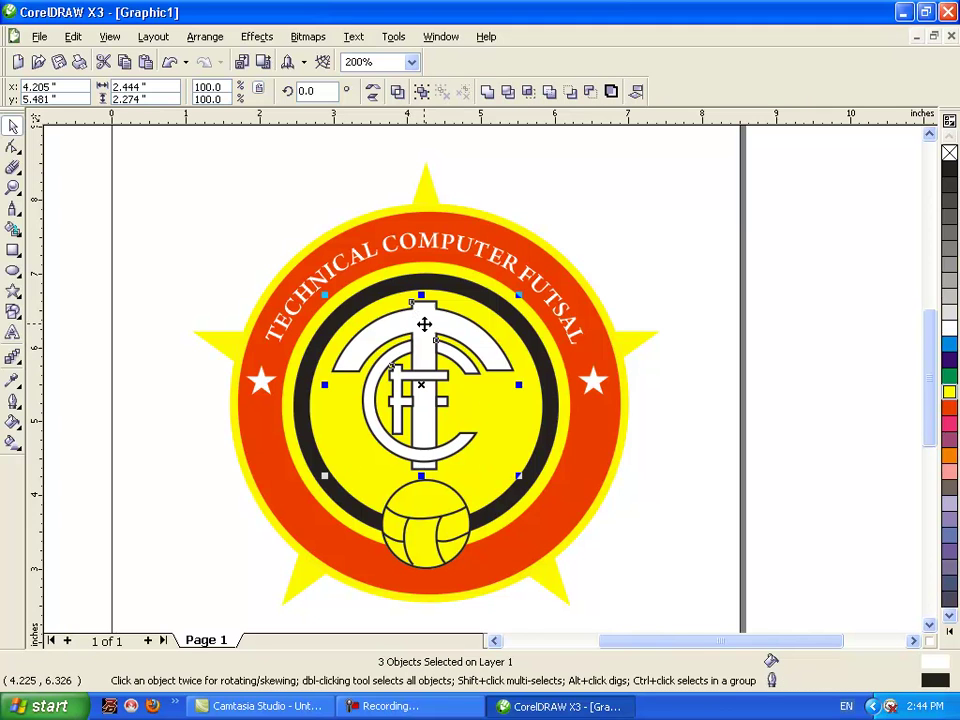
pyautogui.moveTo(430, 333); pyautogui.dragTo(431, 320)
pyautogui.press('Down')
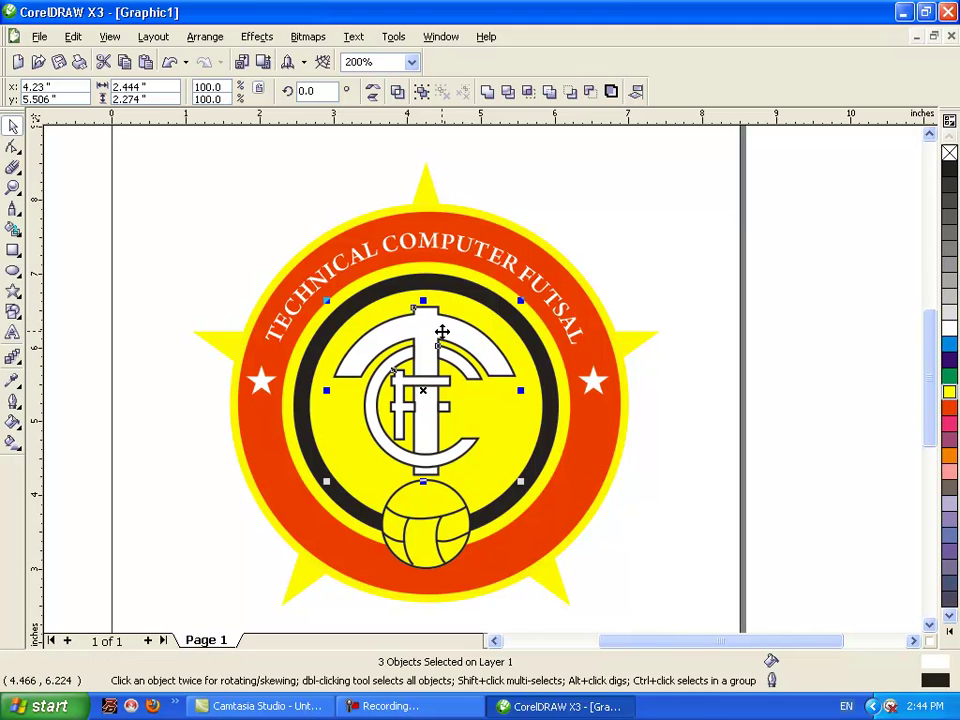
pyautogui.click(606, 240)
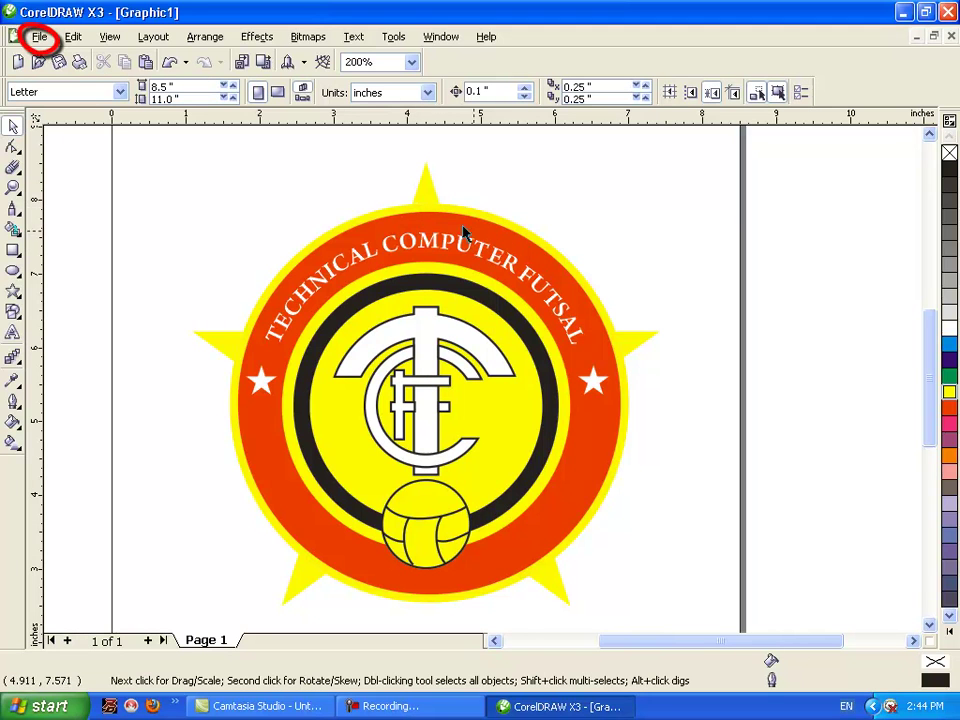
# - Start exporting the logo as a JPG and create a destination folder named TUGAS on drive G:, opening it
pyautogui.click(40, 38)
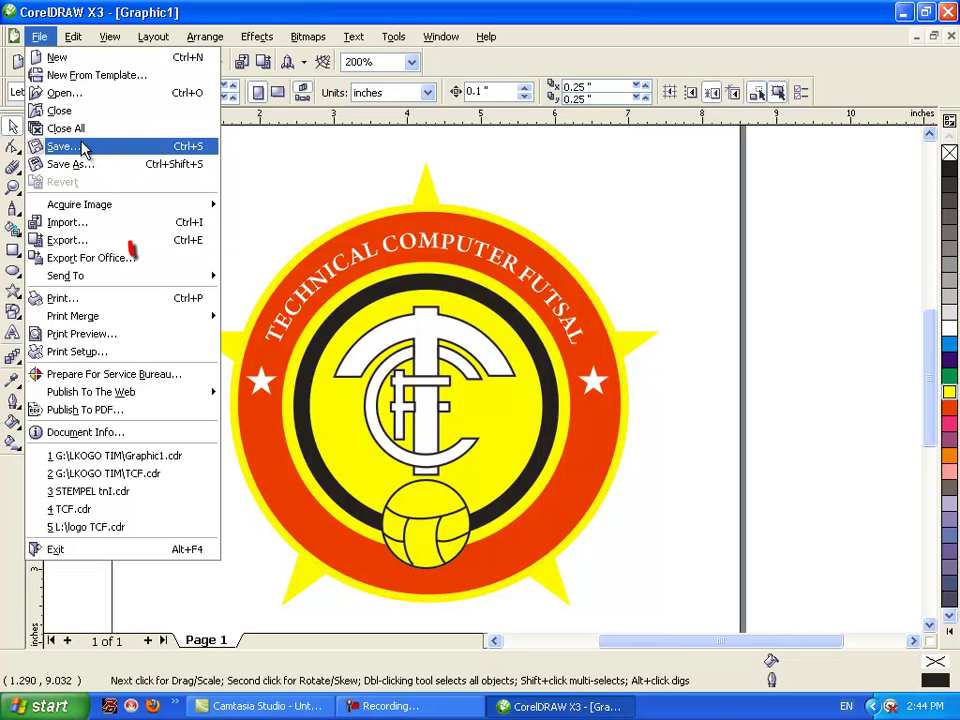
pyautogui.click(66, 241)
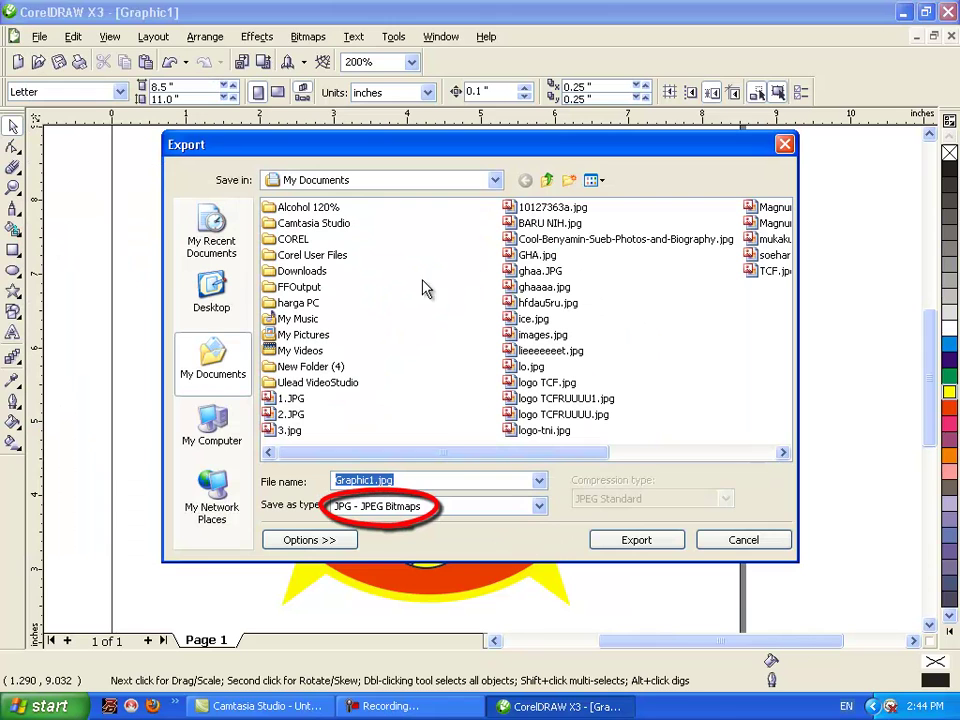
pyautogui.click(226, 444)
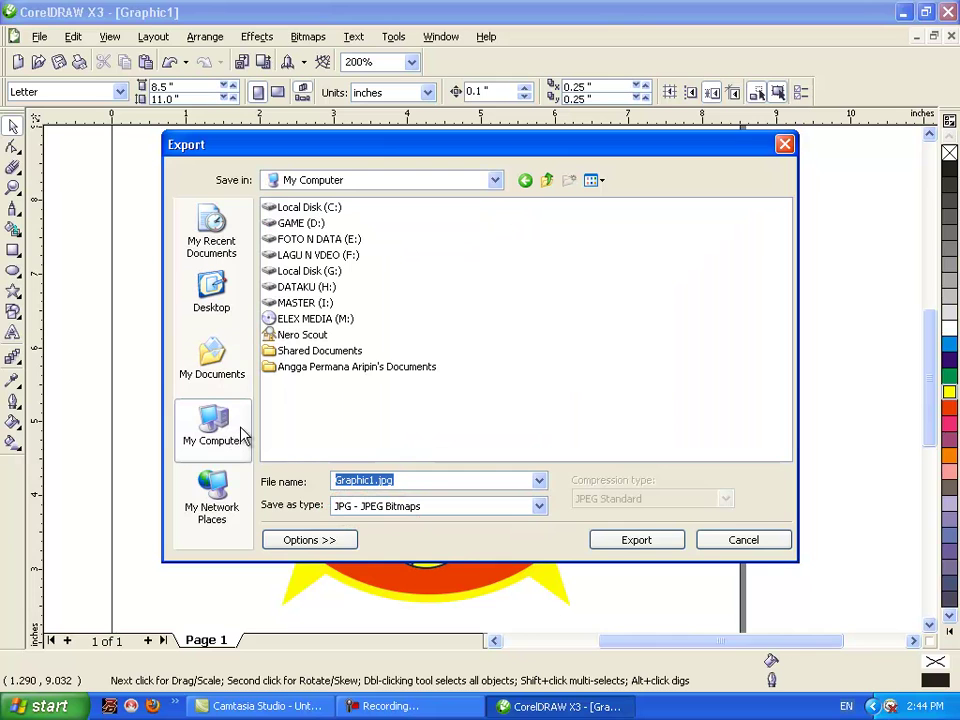
pyautogui.click(315, 272)
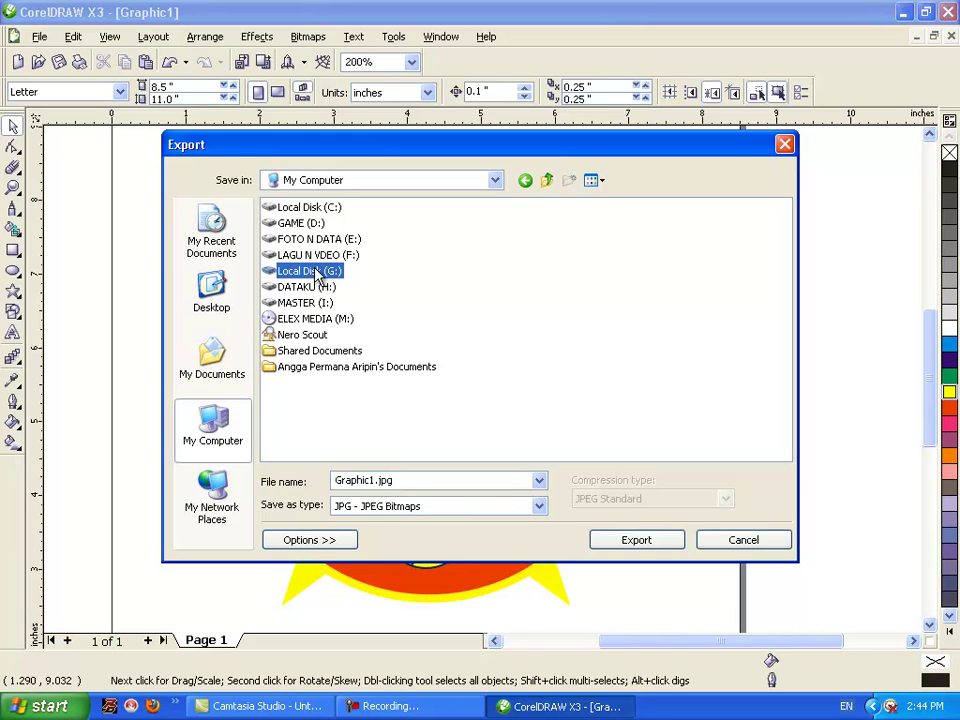
pyautogui.click(313, 272)
pyautogui.doubleClick(300, 276)
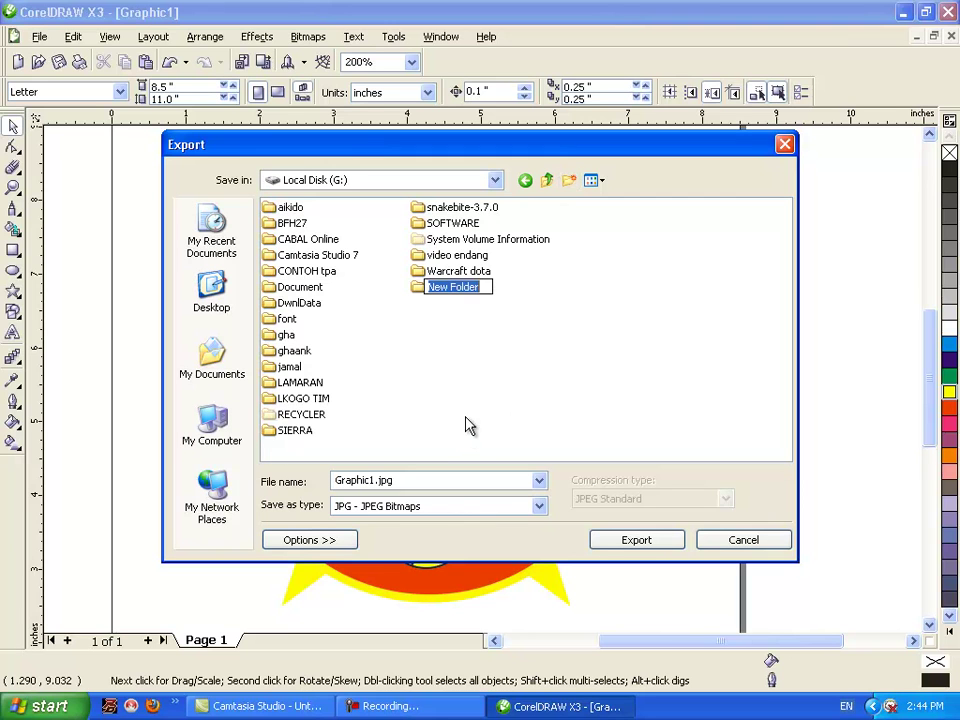
pyautogui.write('U')
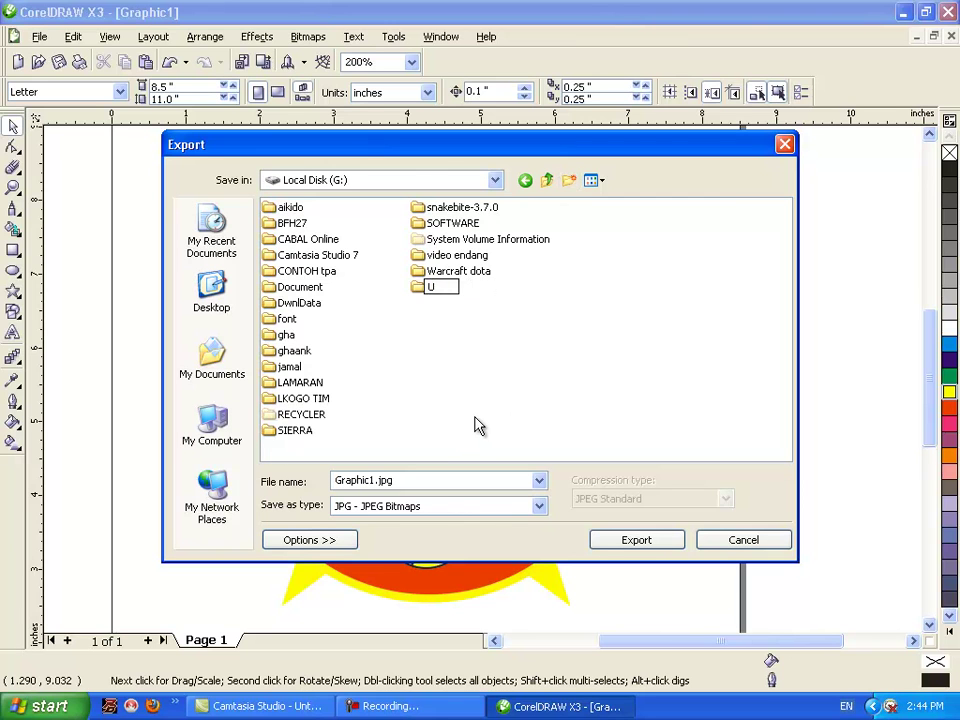
pyautogui.write('GAS')
pyautogui.press('Return')
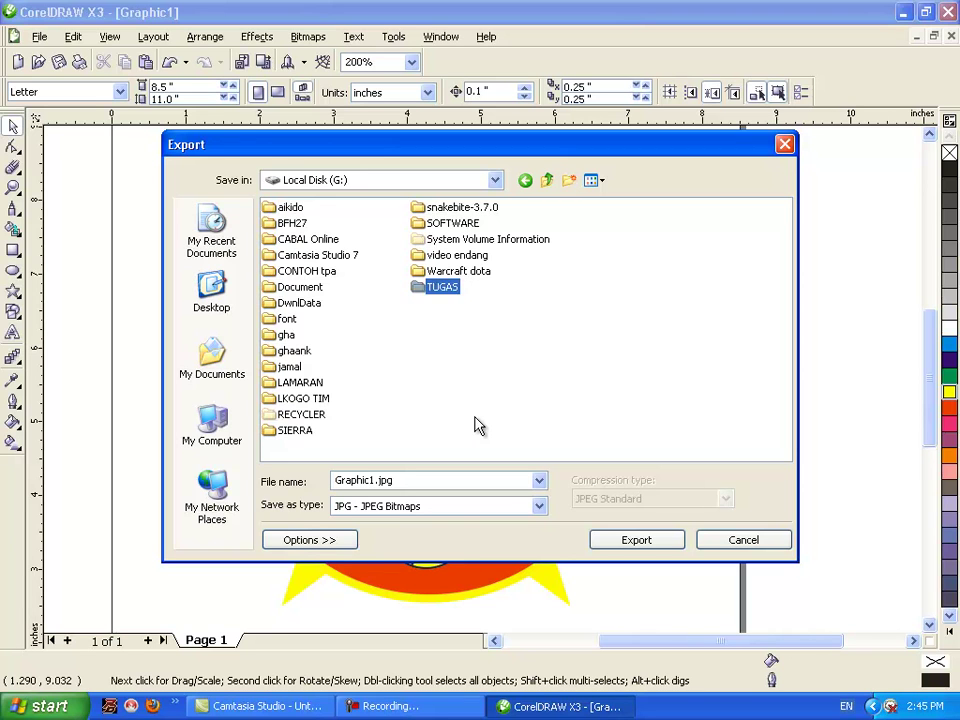
pyautogui.press('Return')
# - Name the file logo tcf and export it as a JPEG at 300 dpi in RGB Color (24-bit), keeping the default compression
pyautogui.click(539, 480)
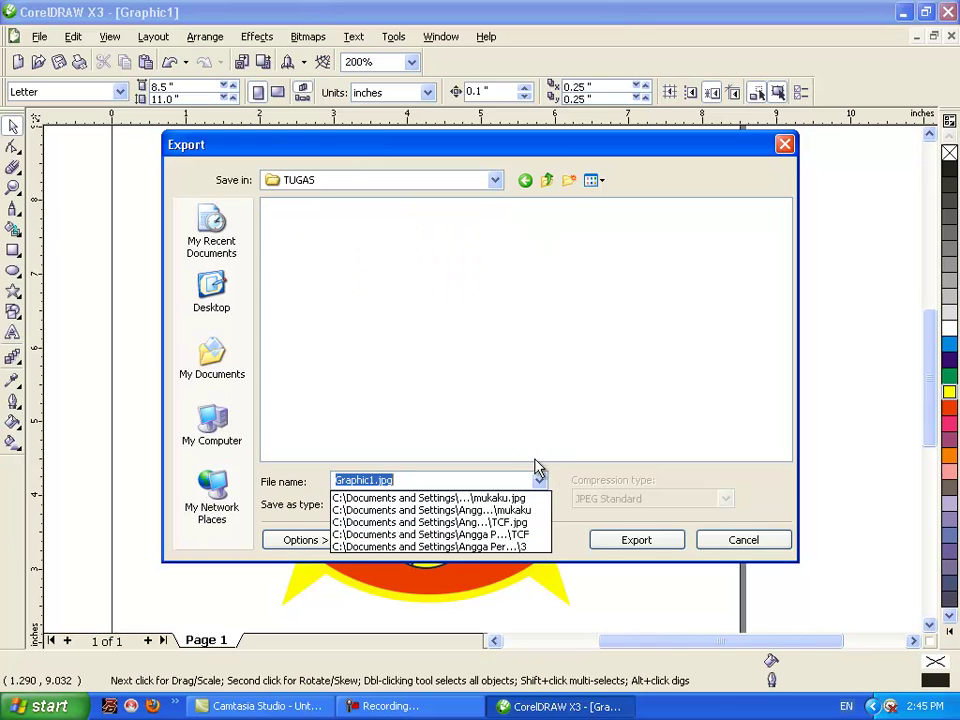
pyautogui.click(420, 480)
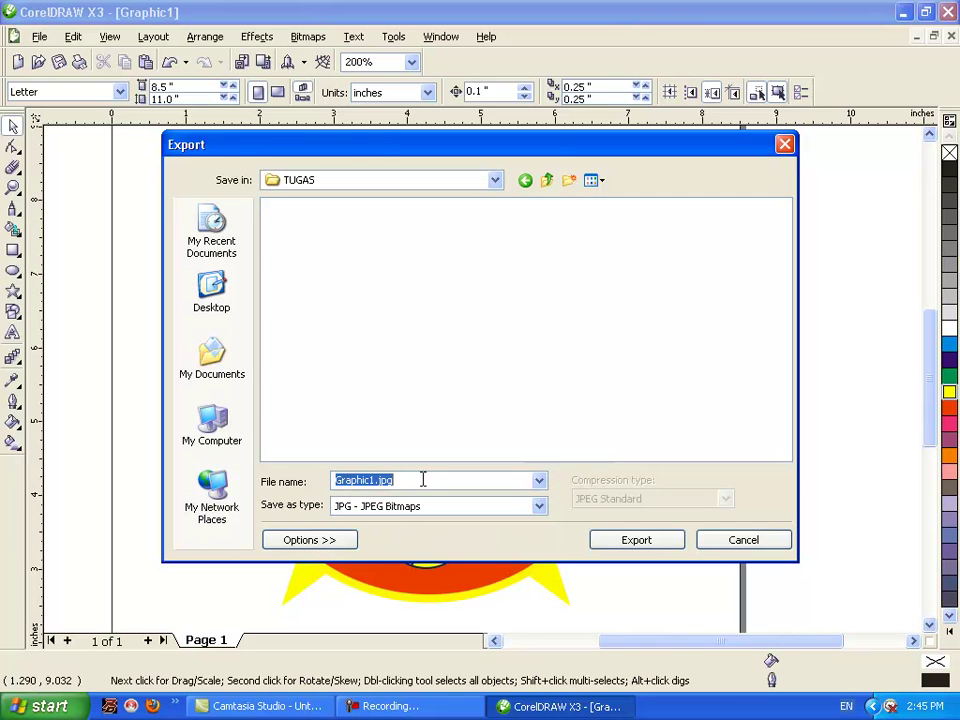
pyautogui.write('logo tcf')
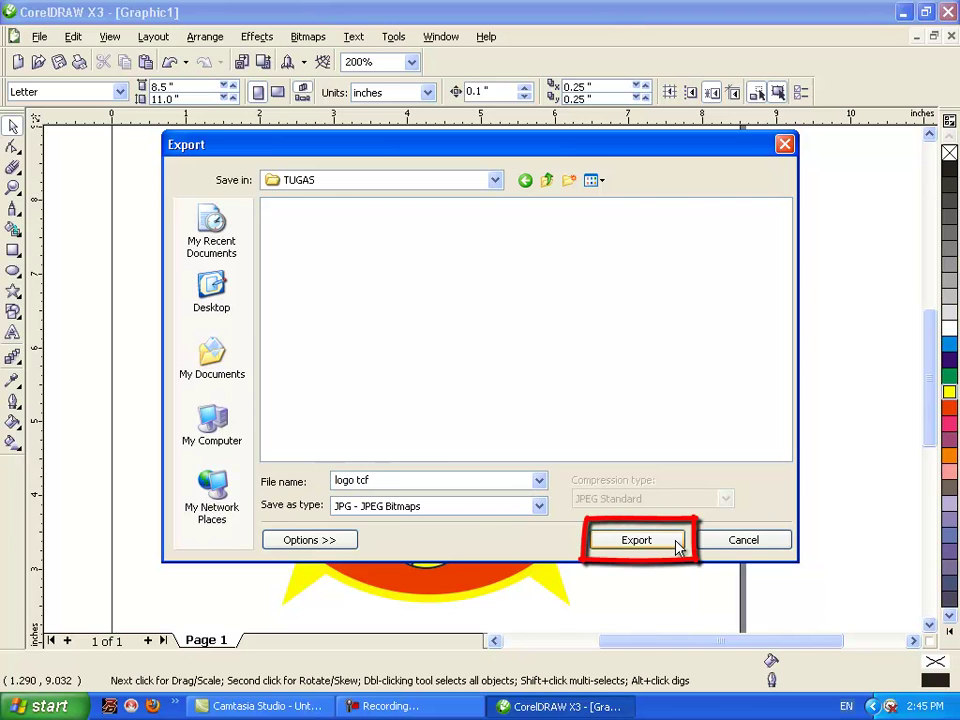
pyautogui.click(634, 545)
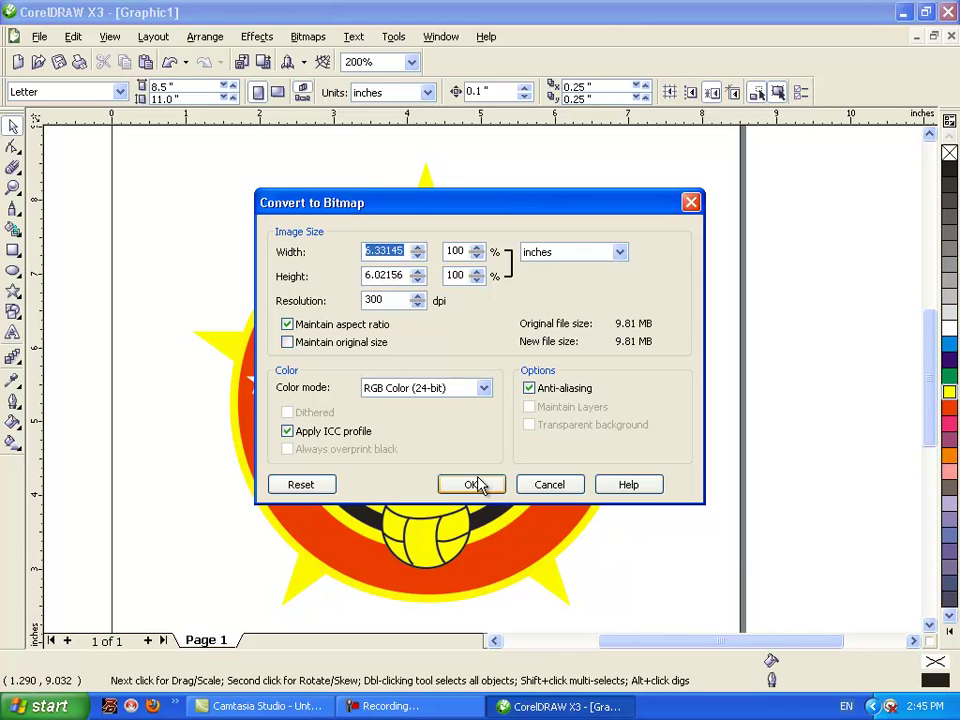
pyautogui.click(467, 488)
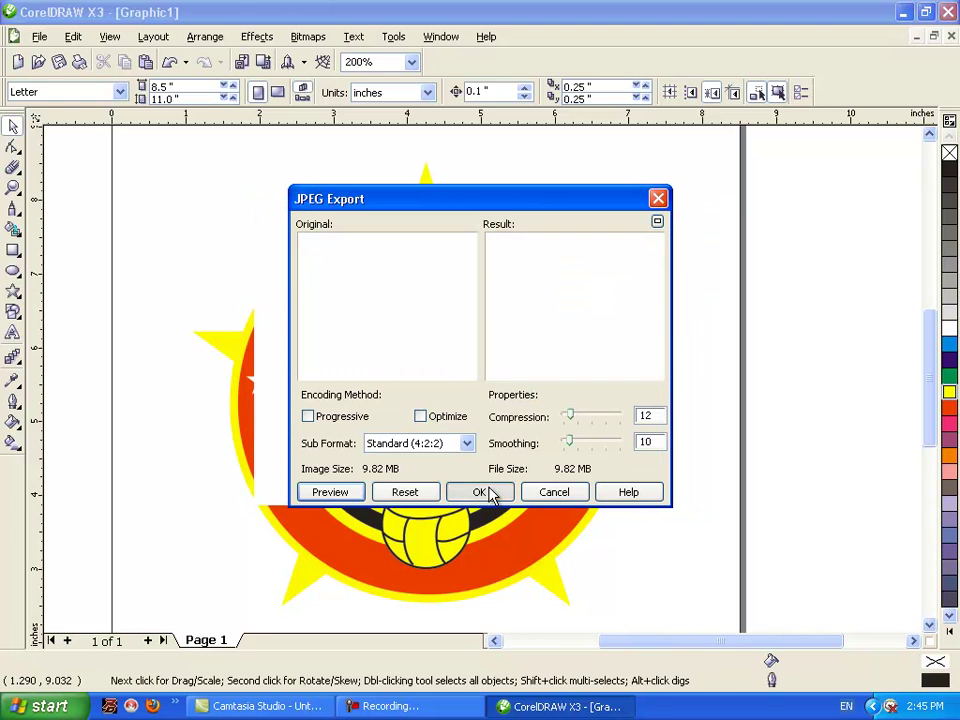
pyautogui.click(488, 493)
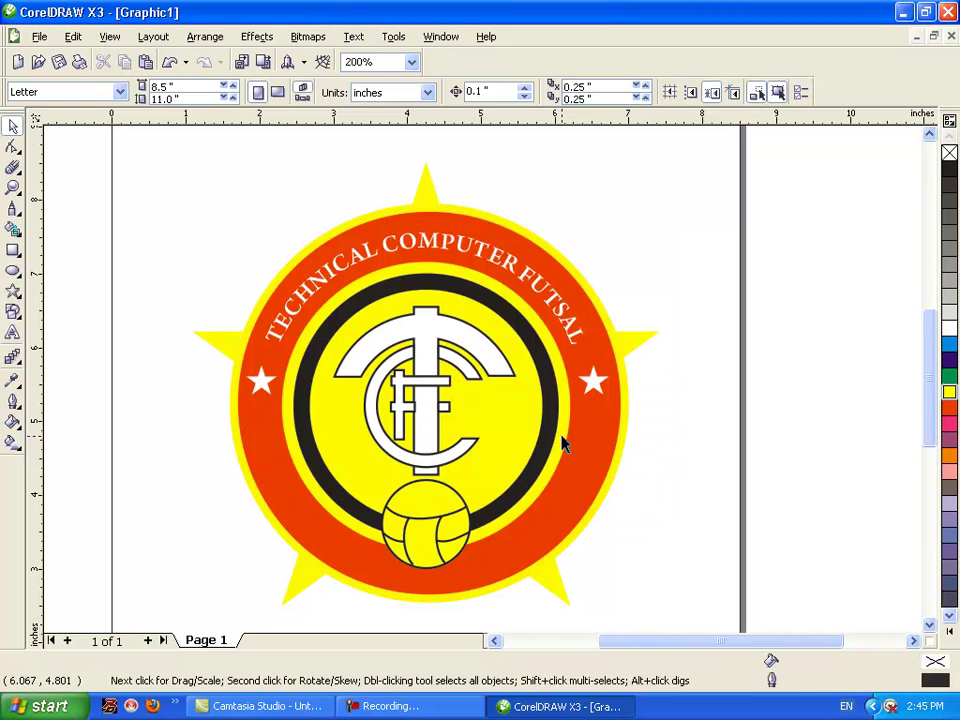
pyautogui.click(37, 40)
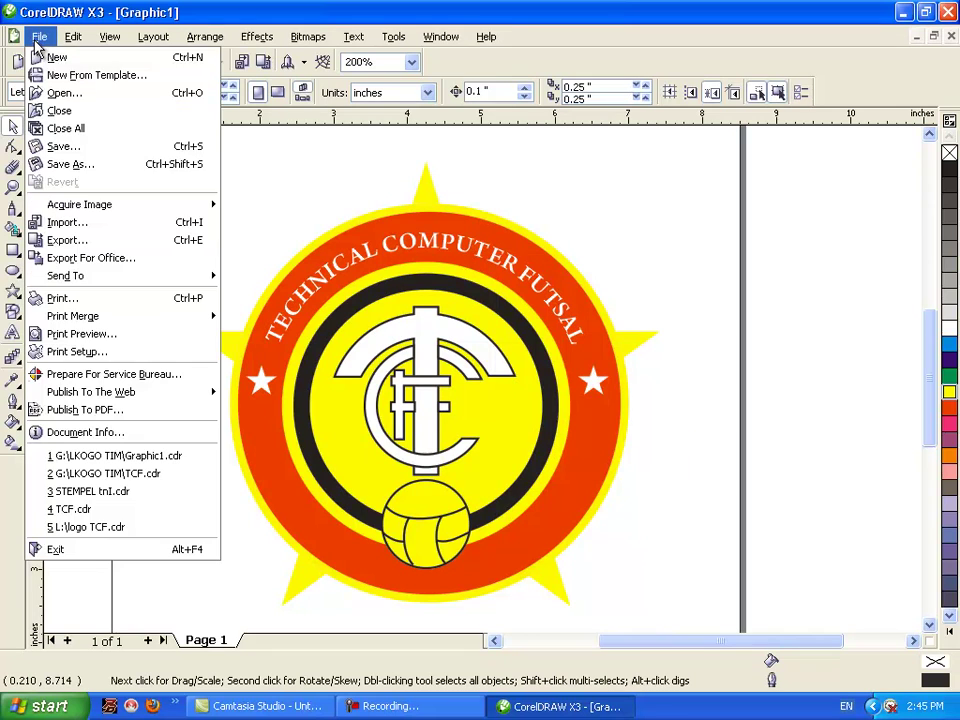
pyautogui.click(64, 241)
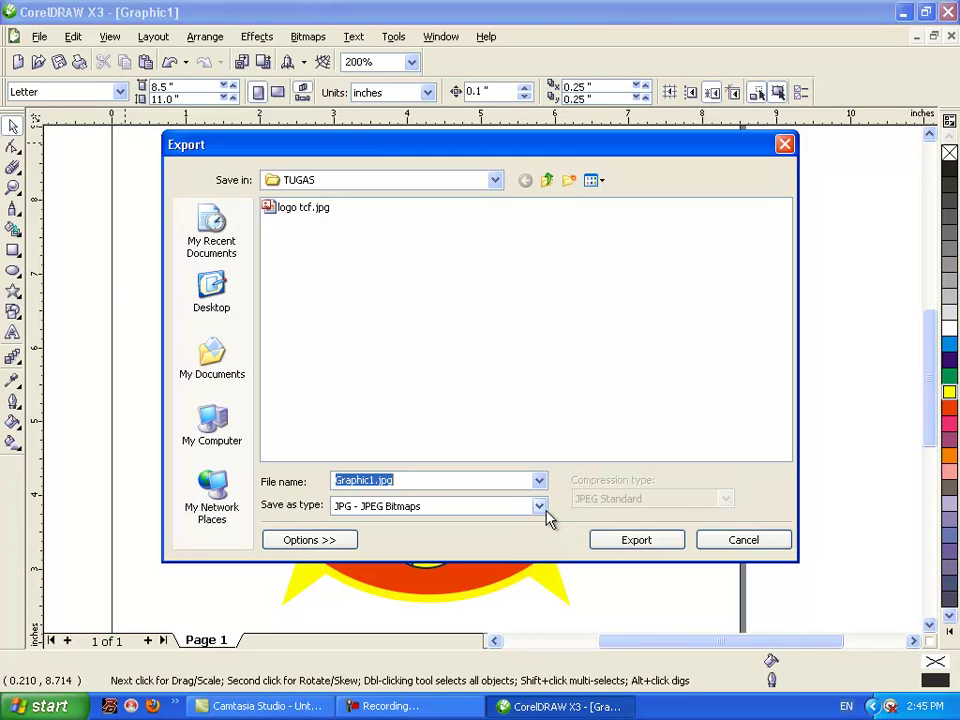
pyautogui.click(708, 535)
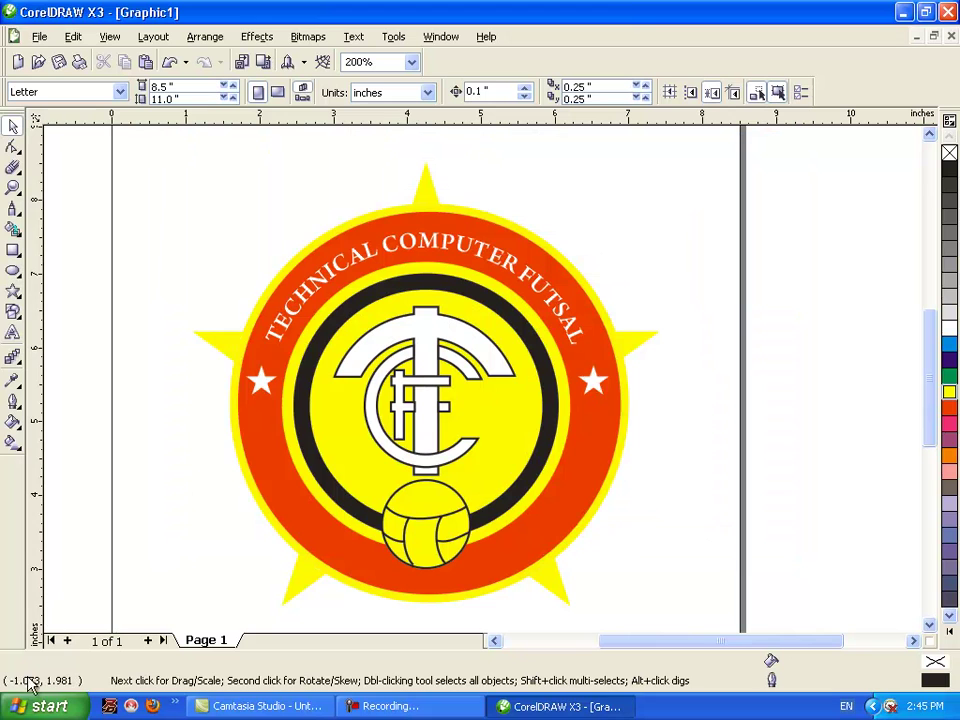
# - Switch to My Computer, browse to the TUGAS folder on drive G: and open the exported logo tcf.jpg
pyautogui.click(42, 706)
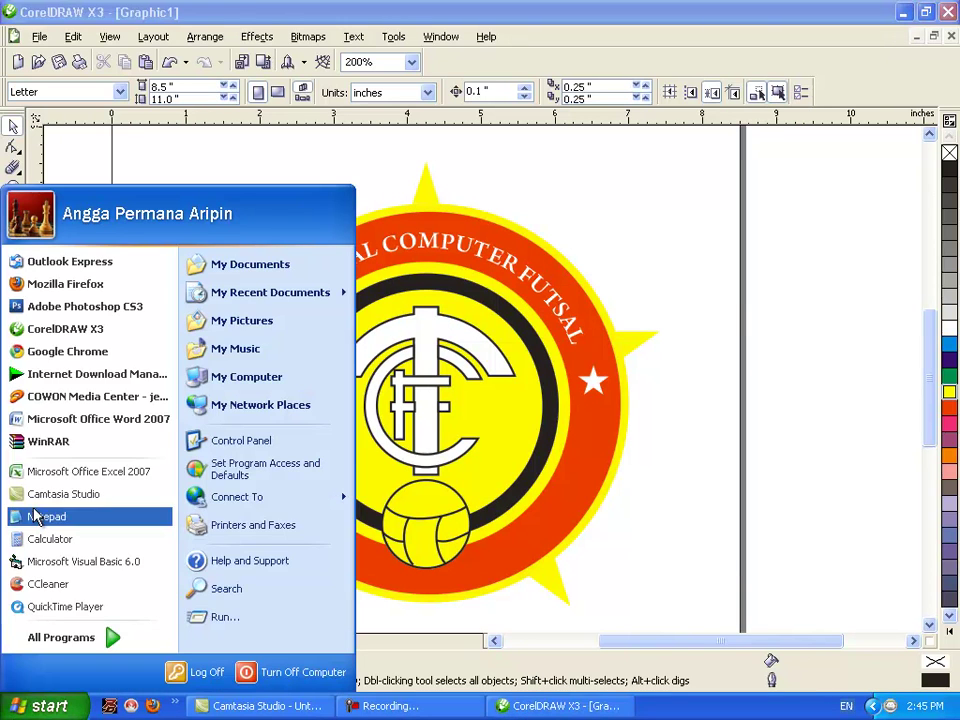
pyautogui.click(238, 378)
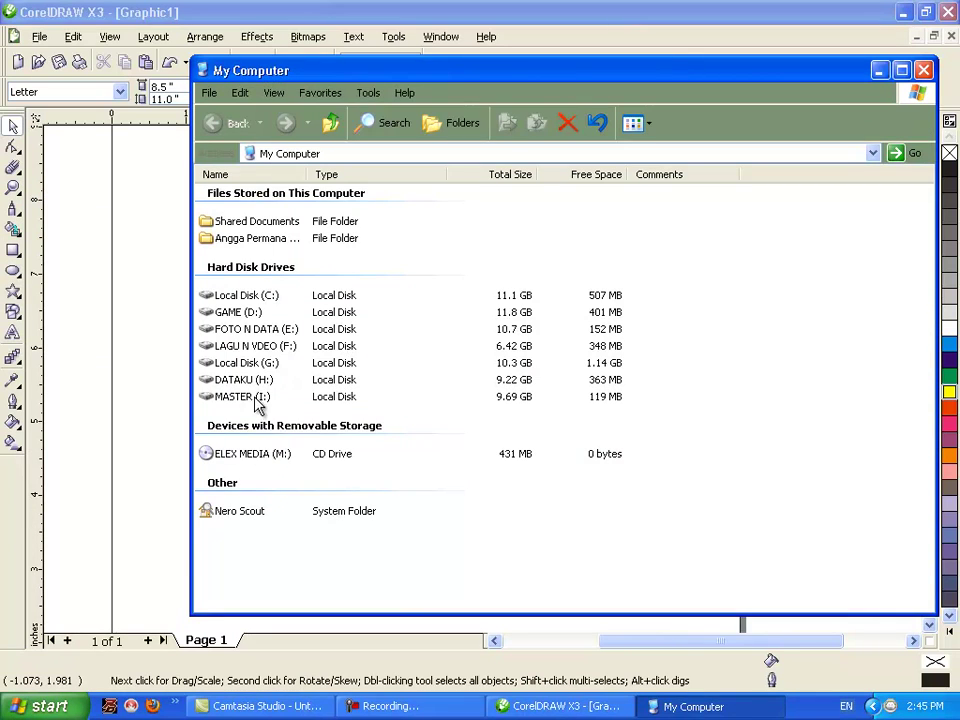
pyautogui.doubleClick(243, 380)
pyautogui.click(218, 122)
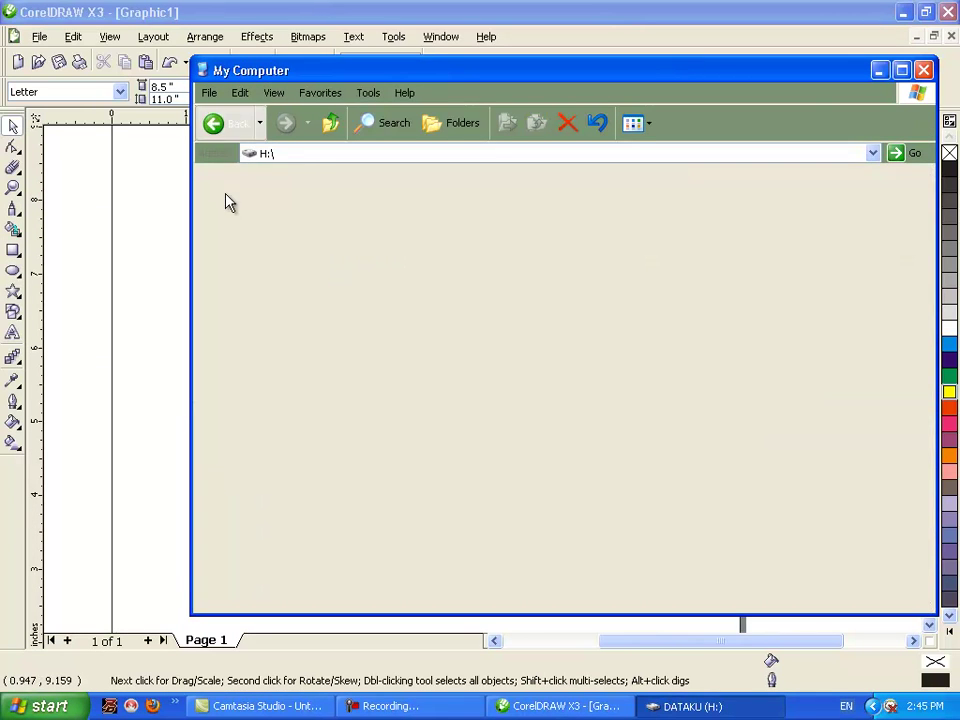
pyautogui.doubleClick(262, 365)
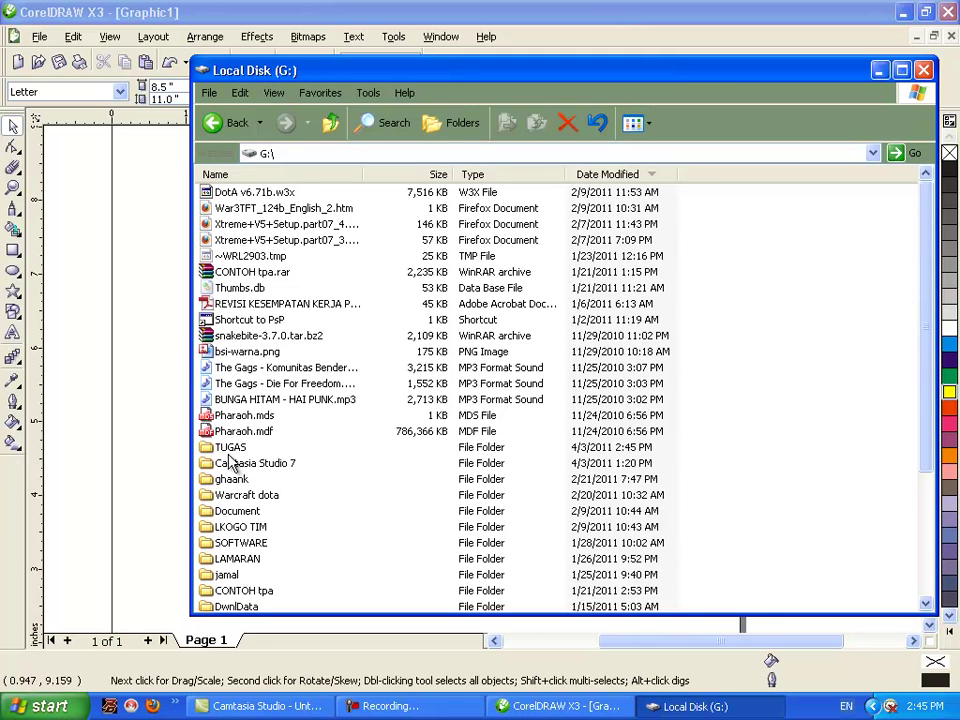
pyautogui.doubleClick(231, 447)
pyautogui.click(248, 213)
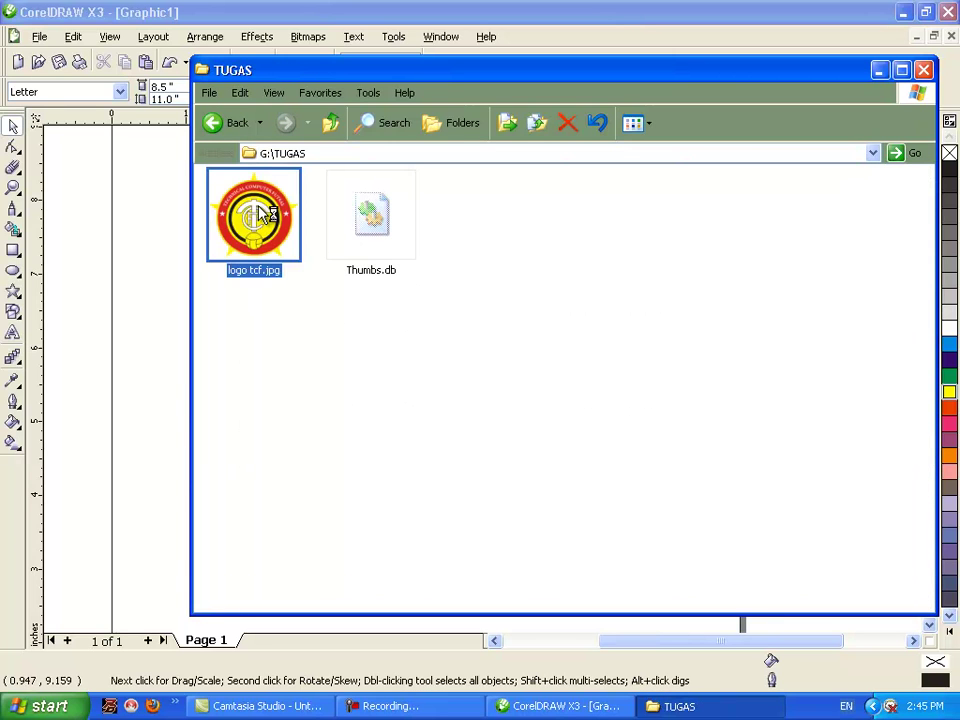